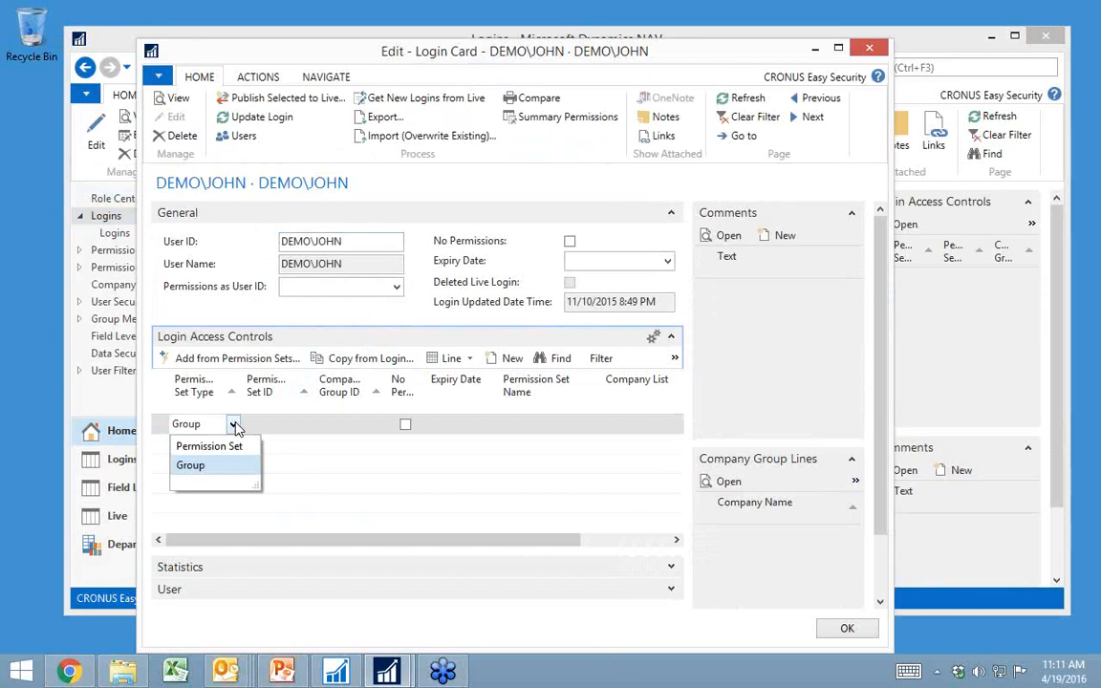
Step: Set the new login access control line to type Group and assign the SALES permission group, reviewing the OPERATIONS MGR group's lines for comparison
{"action": "key", "text": "Return"}
{"action": "left_click", "coordinate": [295, 424]}
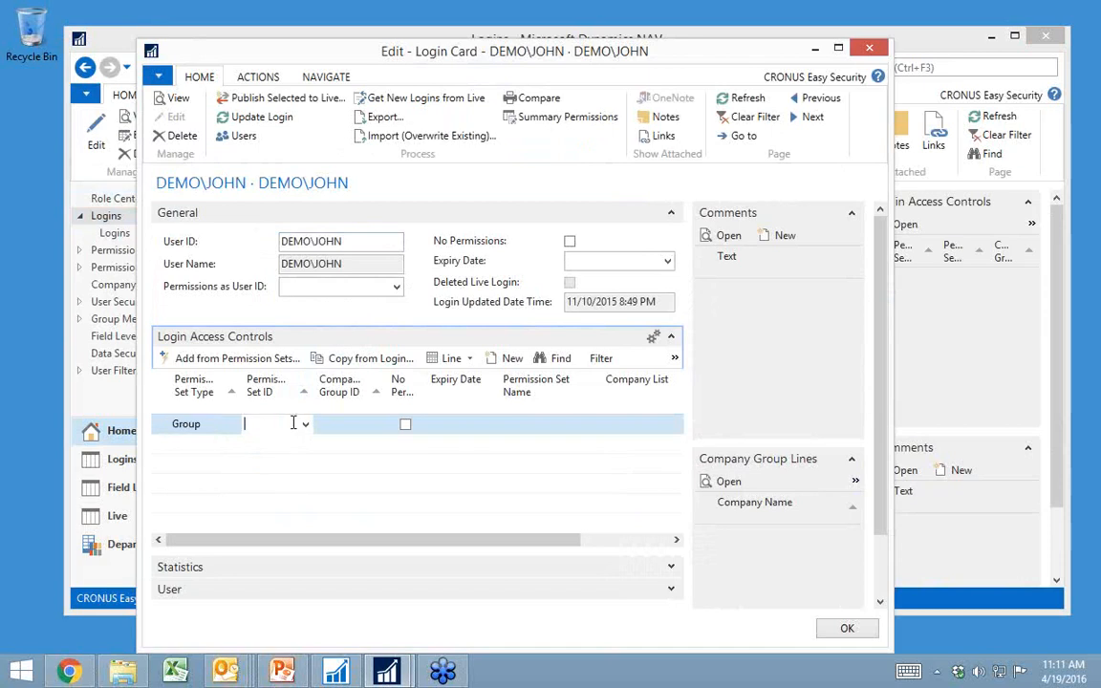
{"action": "left_click", "coordinate": [308, 427]}
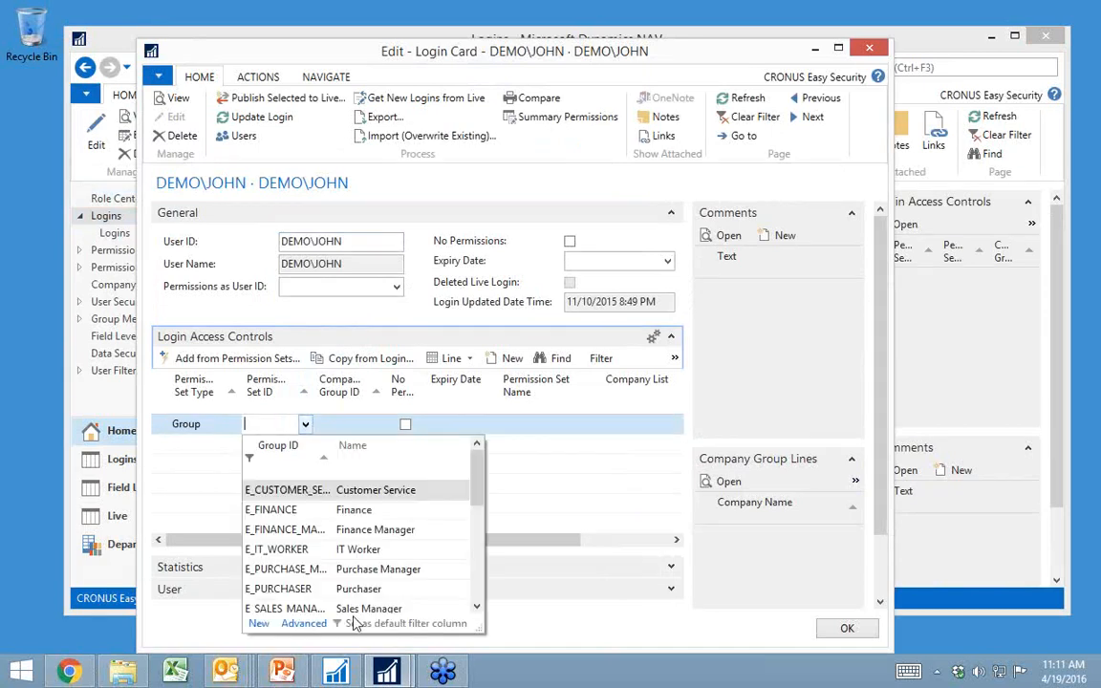
{"action": "left_click", "coordinate": [305, 626]}
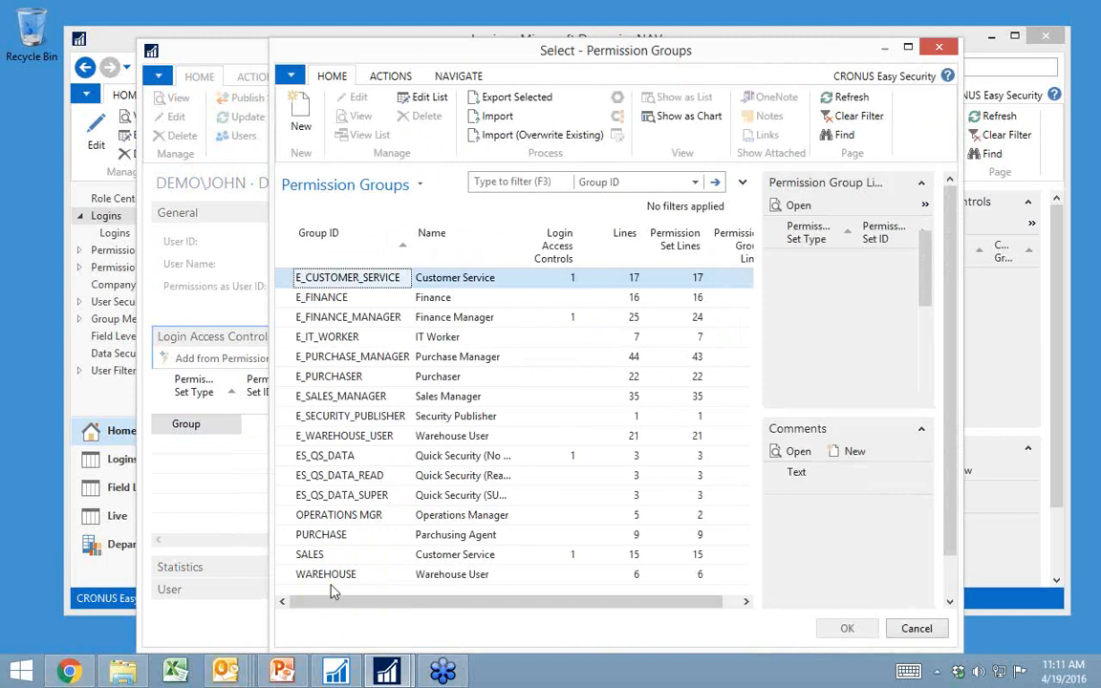
{"action": "left_click", "coordinate": [315, 555]}
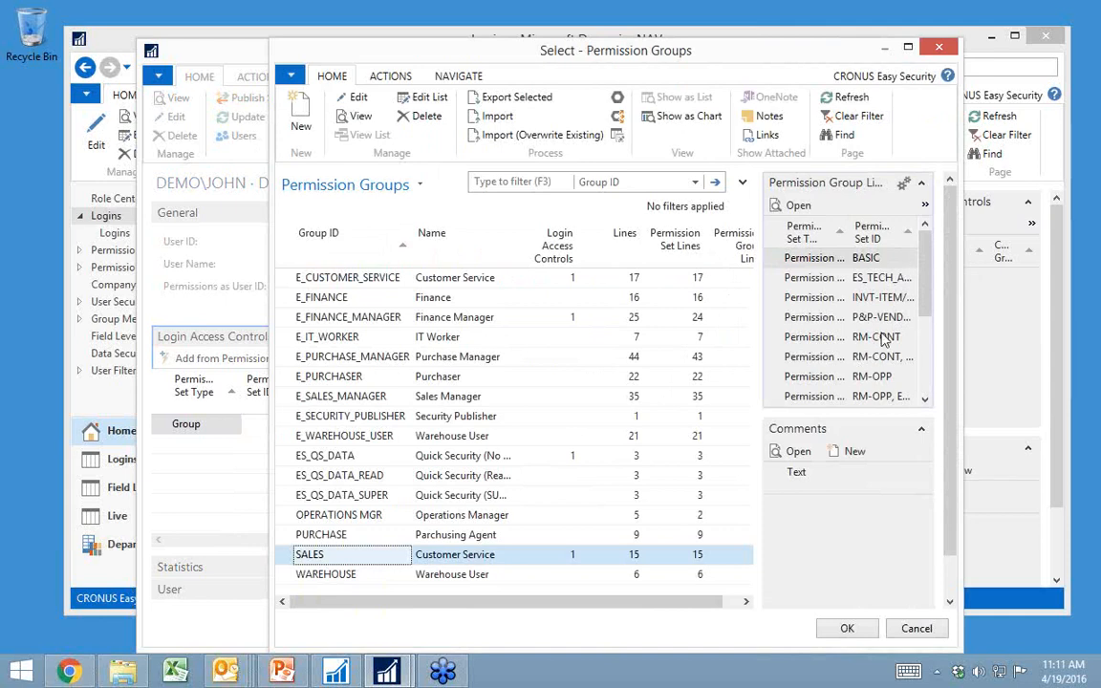
{"action": "scroll", "coordinate": [917, 373], "scroll_direction": "down", "scroll_amount": 3}
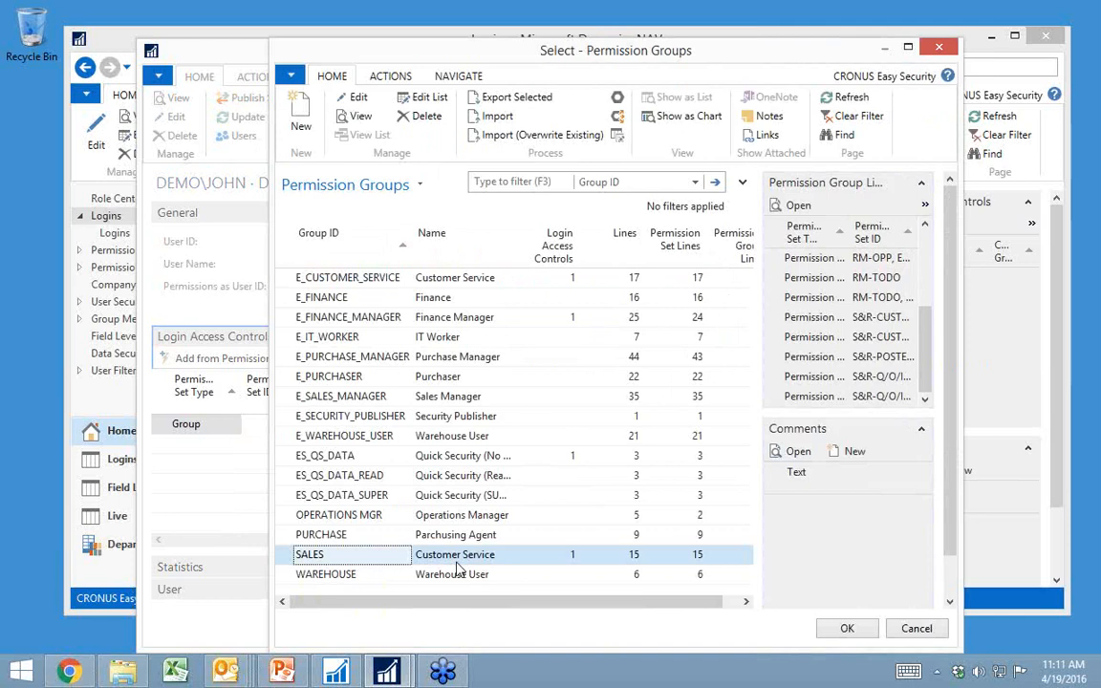
{"action": "left_click", "coordinate": [346, 516]}
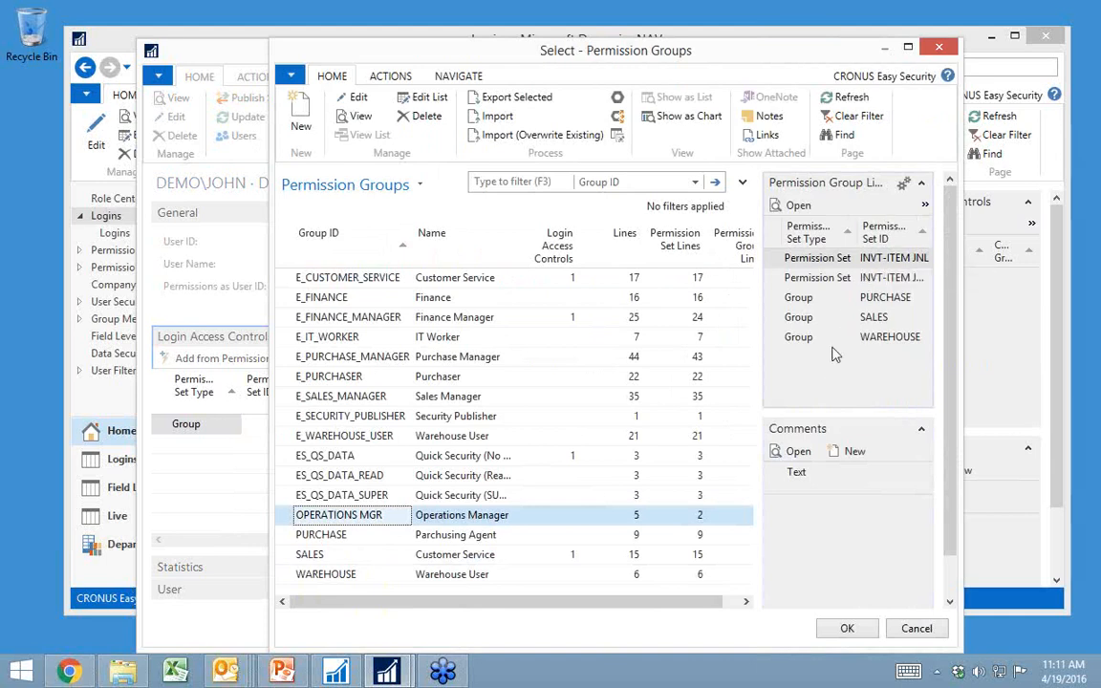
{"action": "left_click", "coordinate": [331, 556]}
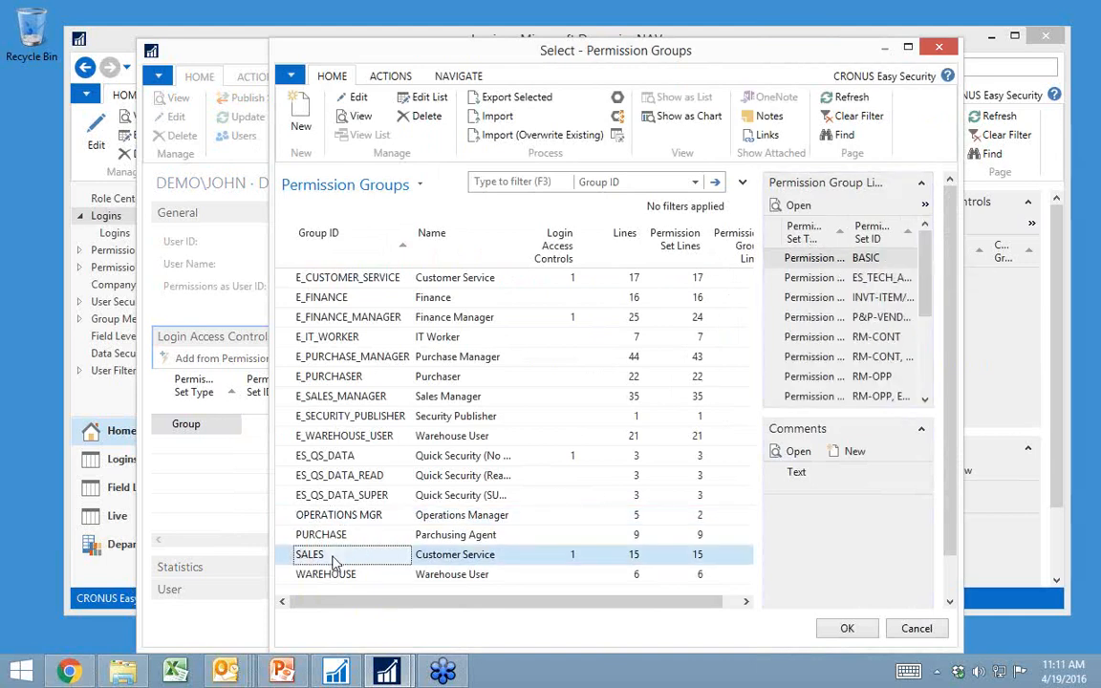
{"action": "double_click", "coordinate": [332, 561]}
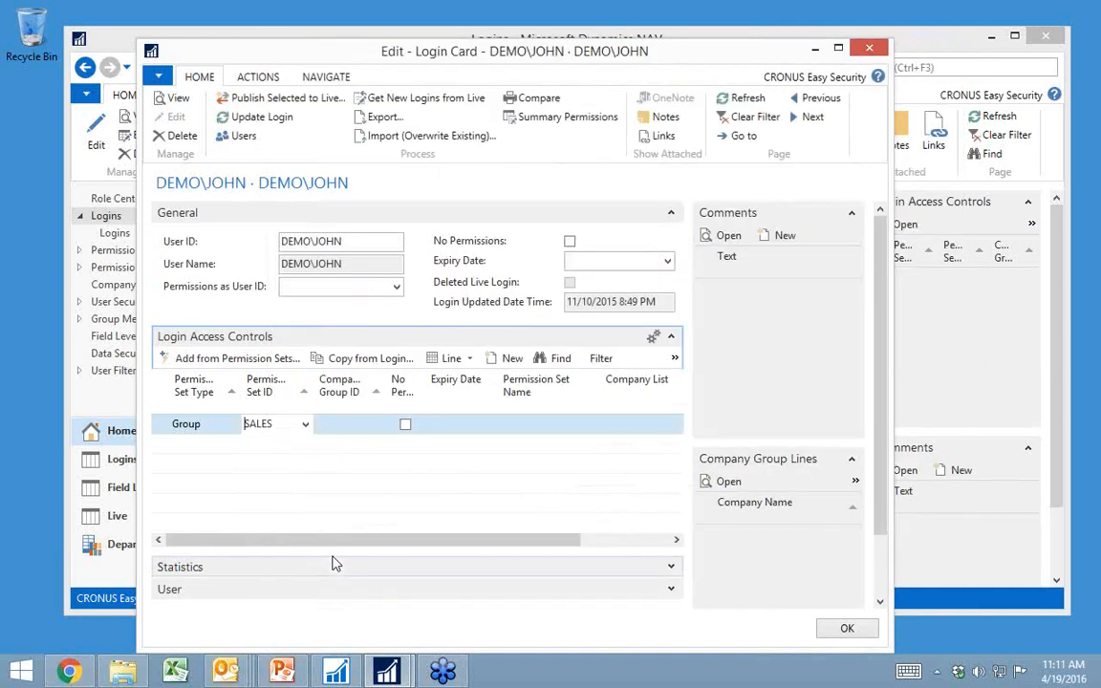
Step: Assign the OPERATIONS company group to the SALES access control line from the full company groups list
{"action": "key", "text": "Tab"}
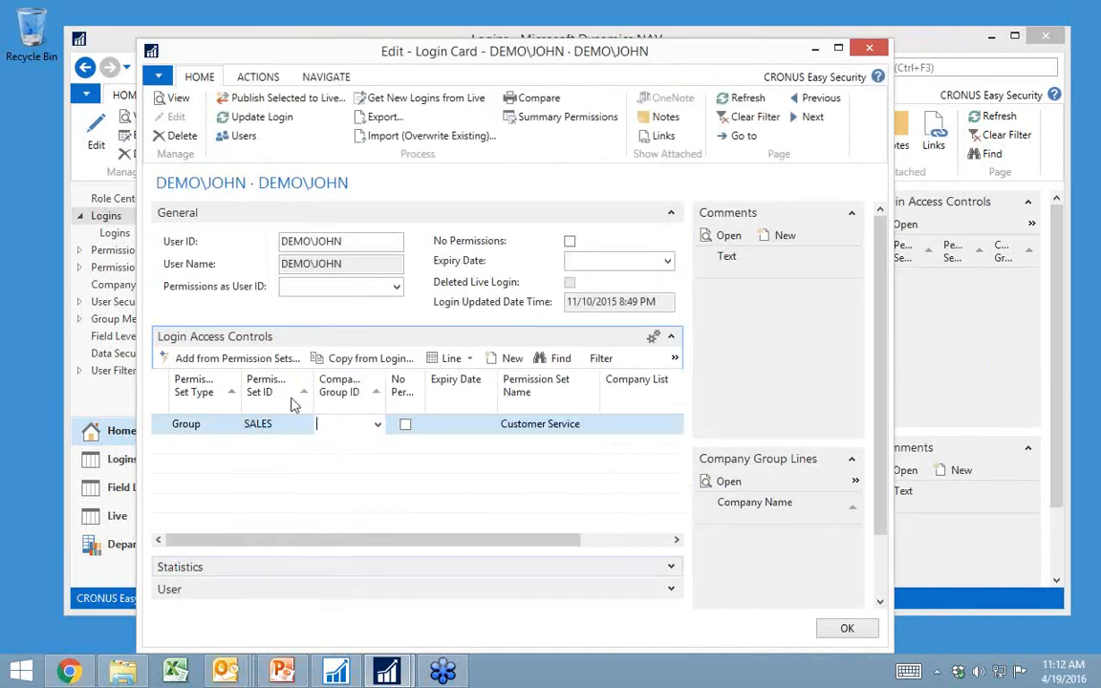
{"action": "left_click", "coordinate": [377, 425]}
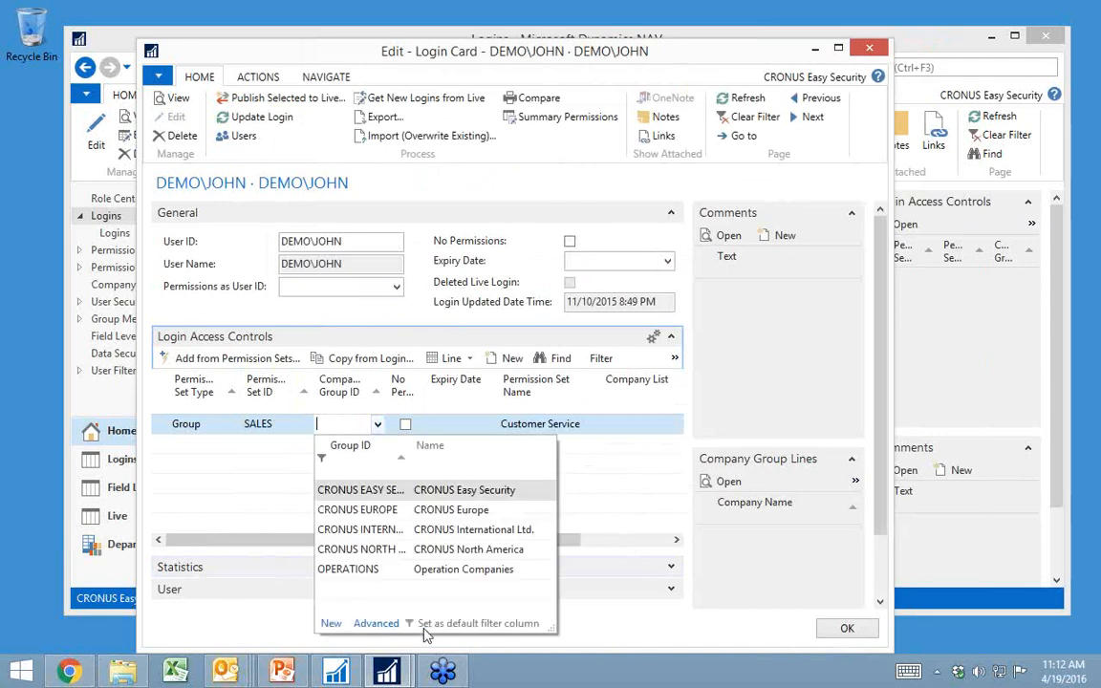
{"action": "left_click", "coordinate": [377, 624]}
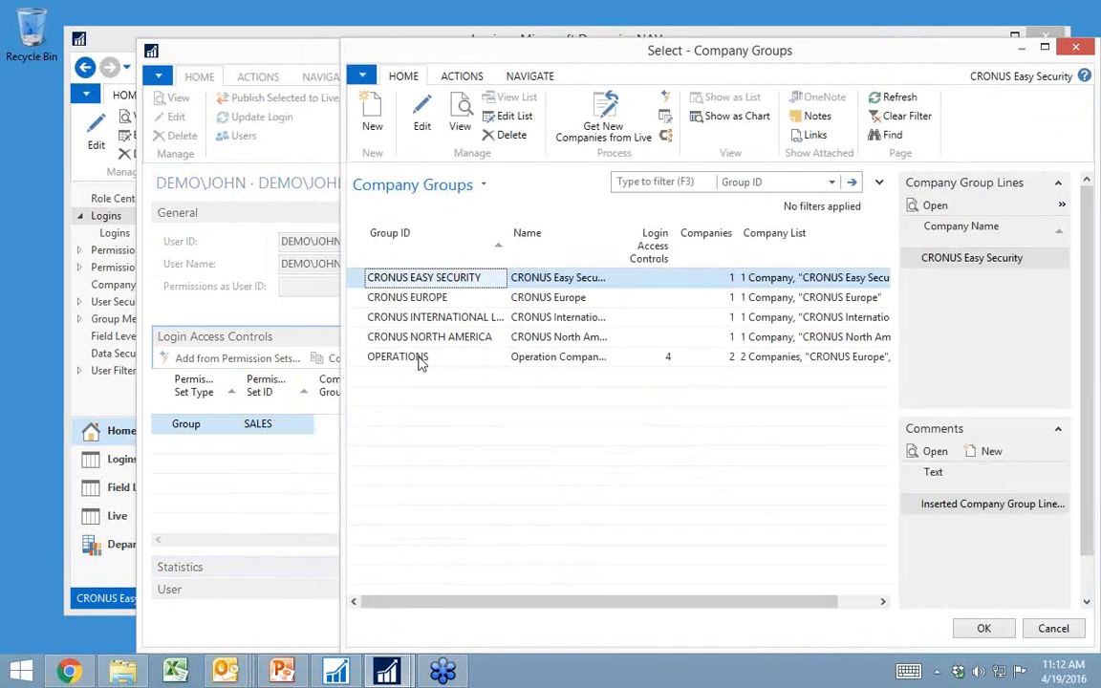
{"action": "left_click", "coordinate": [419, 361]}
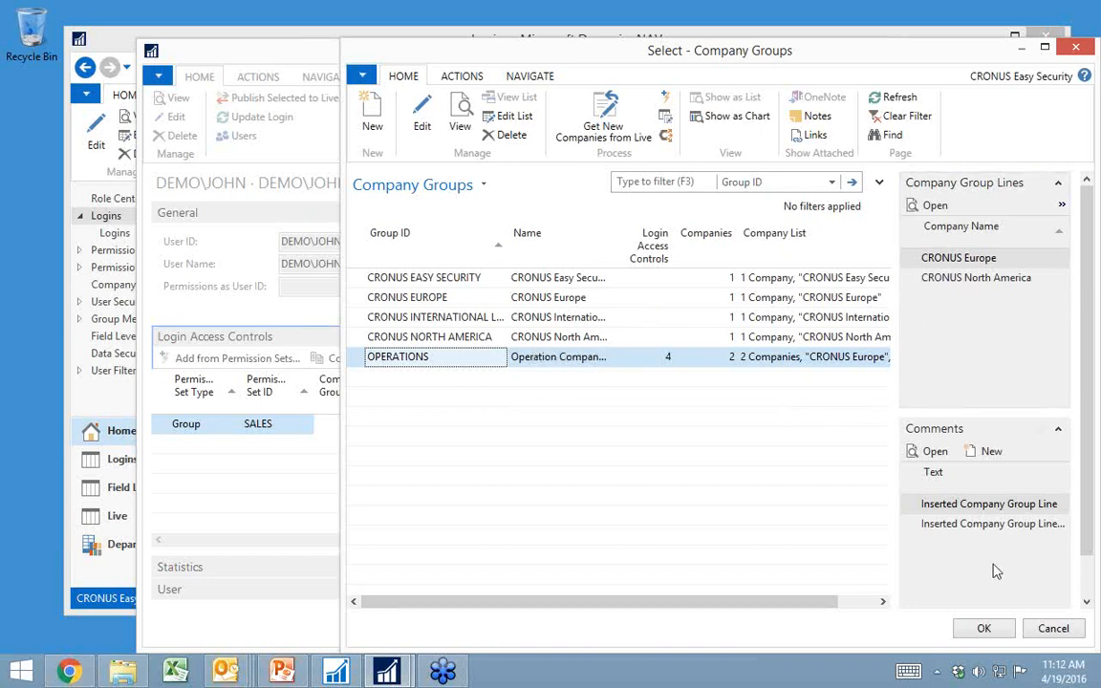
{"action": "left_click", "coordinate": [989, 630]}
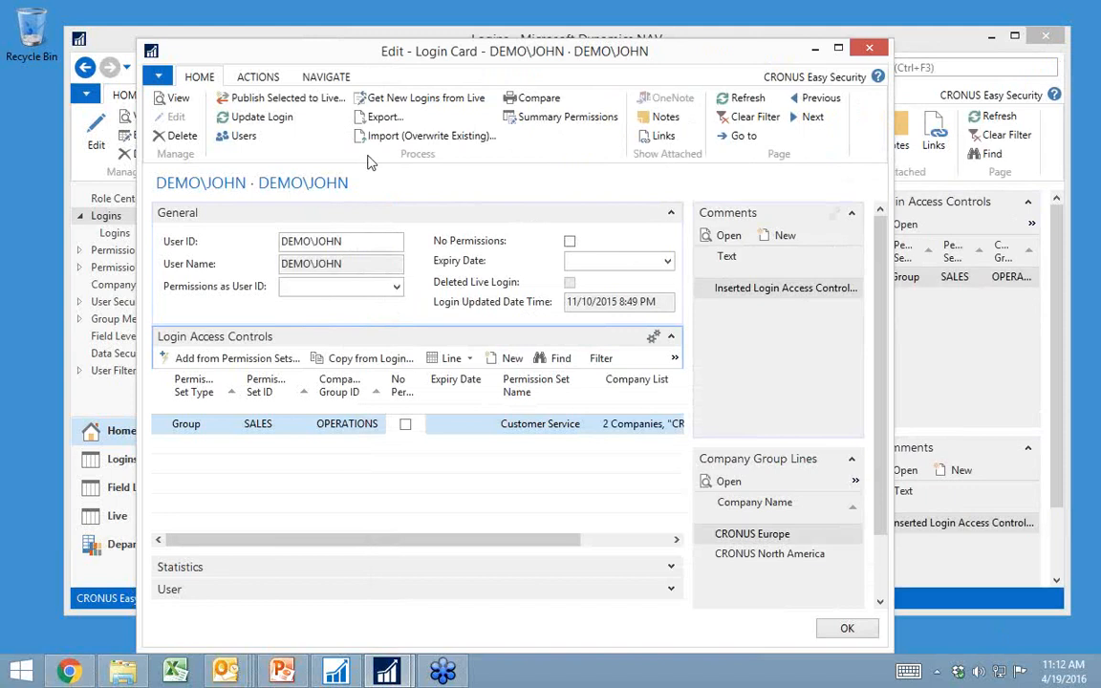
Step: Update the login with the SALES access control and review its summary permissions
{"action": "left_click", "coordinate": [273, 124]}
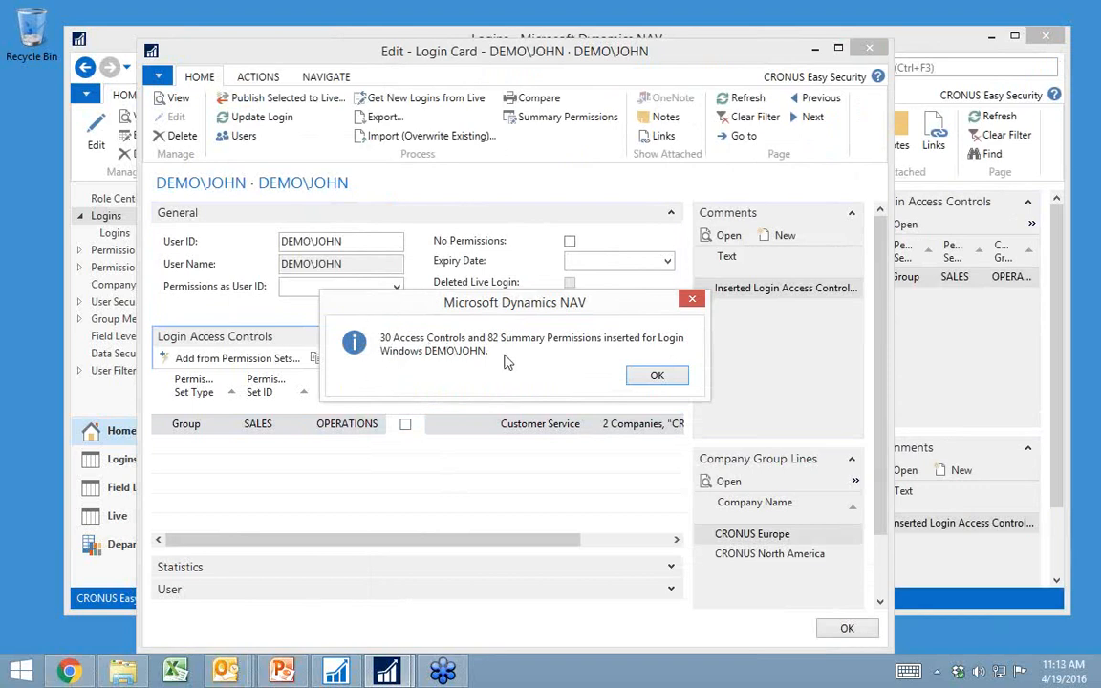
{"action": "left_click", "coordinate": [657, 376]}
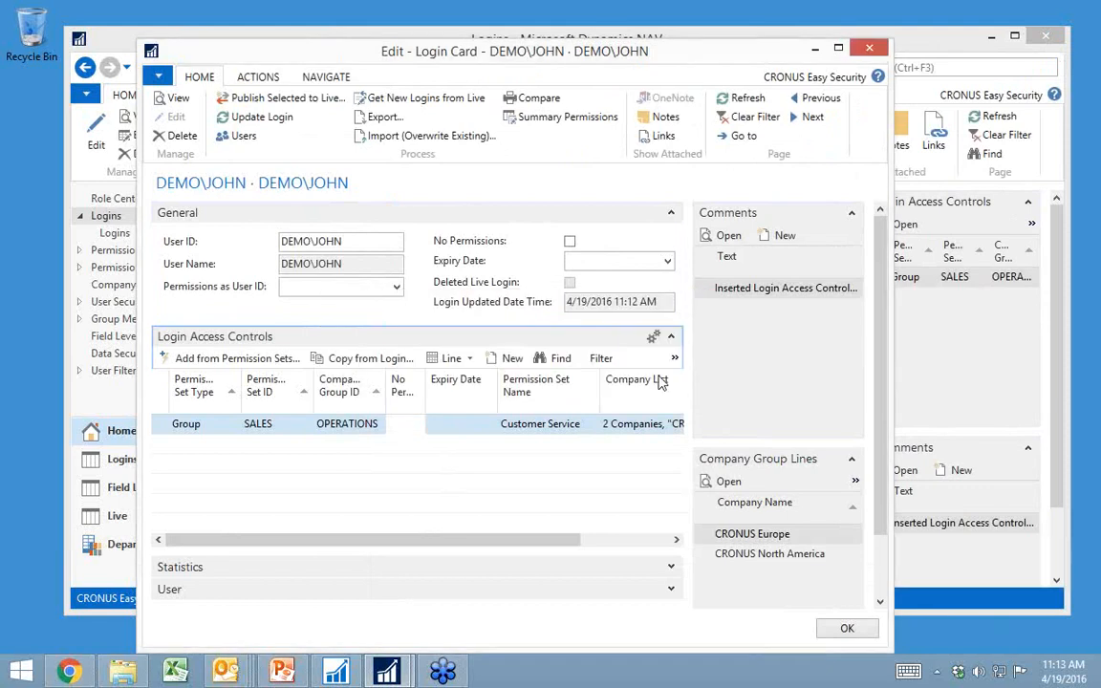
{"action": "left_click", "coordinate": [543, 125]}
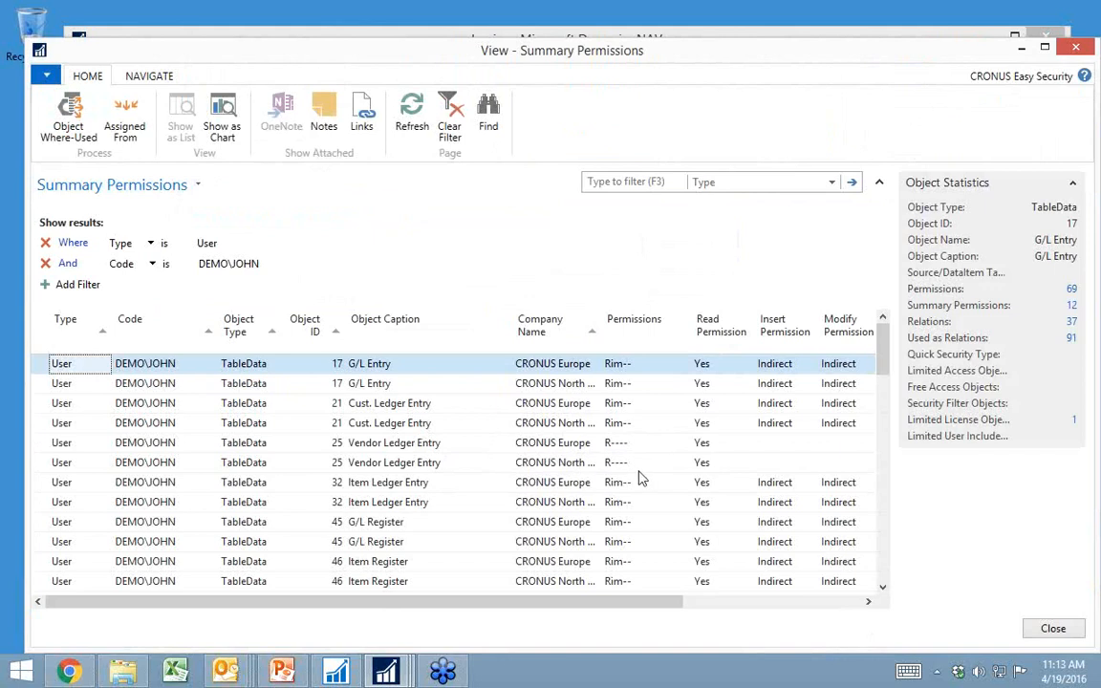
{"action": "key", "text": "Escape"}
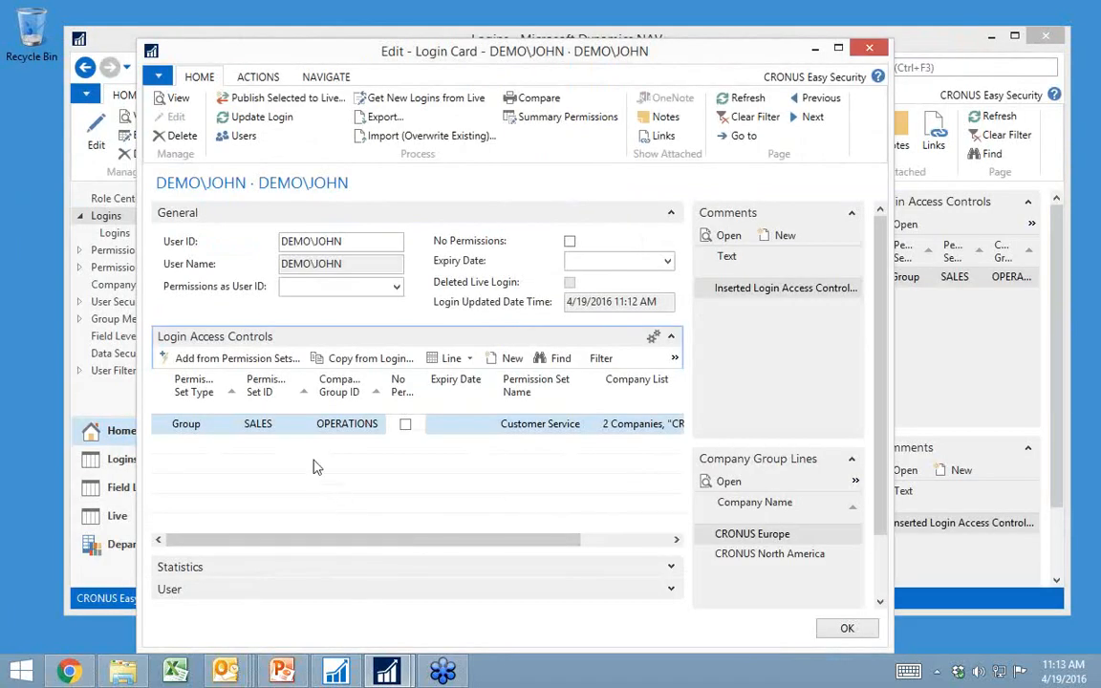
Step: Add a second login access control line of type Group with the OPERATIONS MGR permission group
{"action": "left_click", "coordinate": [302, 452]}
{"action": "left_click", "coordinate": [304, 445]}
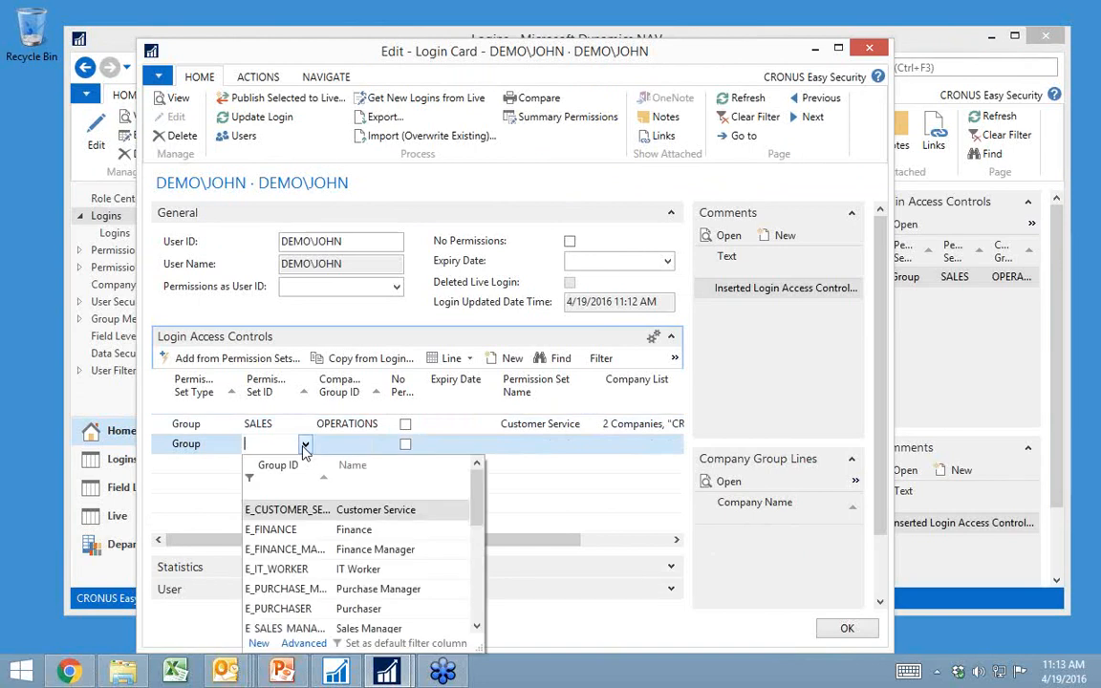
{"action": "scroll", "coordinate": [277, 545], "scroll_direction": "down", "scroll_amount": 5}
{"action": "left_click", "coordinate": [258, 509]}
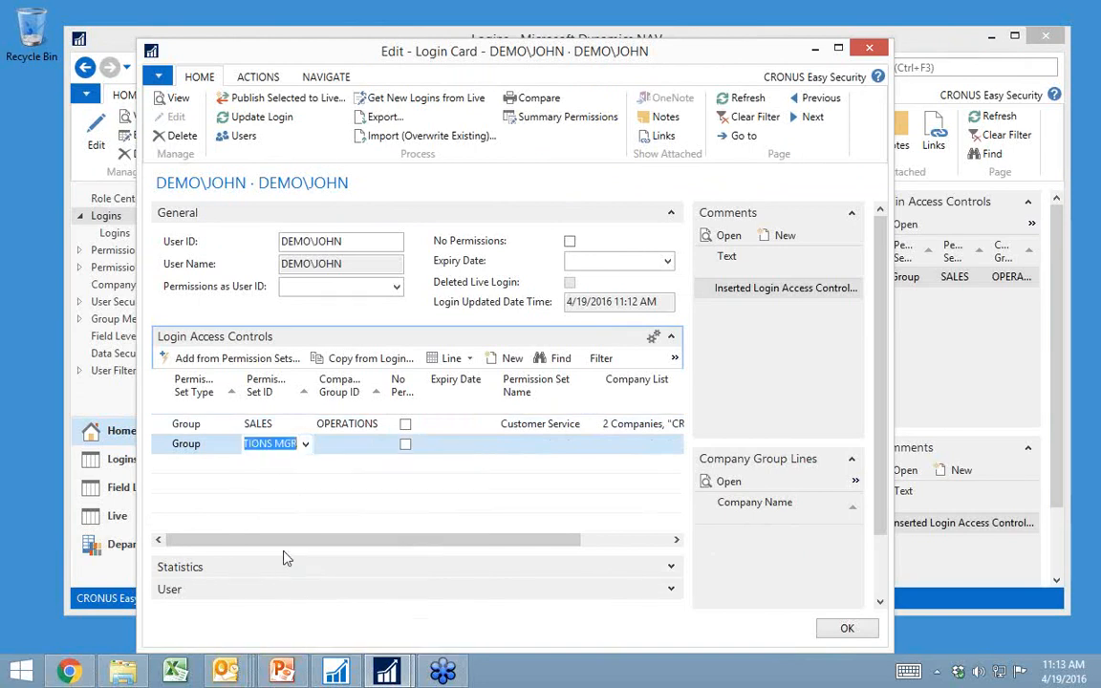
Step: Limit the OPERATIONS MGR line to the CRONUS NORTH AMERICA company group with an expiry date of 11/1/2016
{"action": "key", "text": "Tab"}
{"action": "key", "text": "F4"}
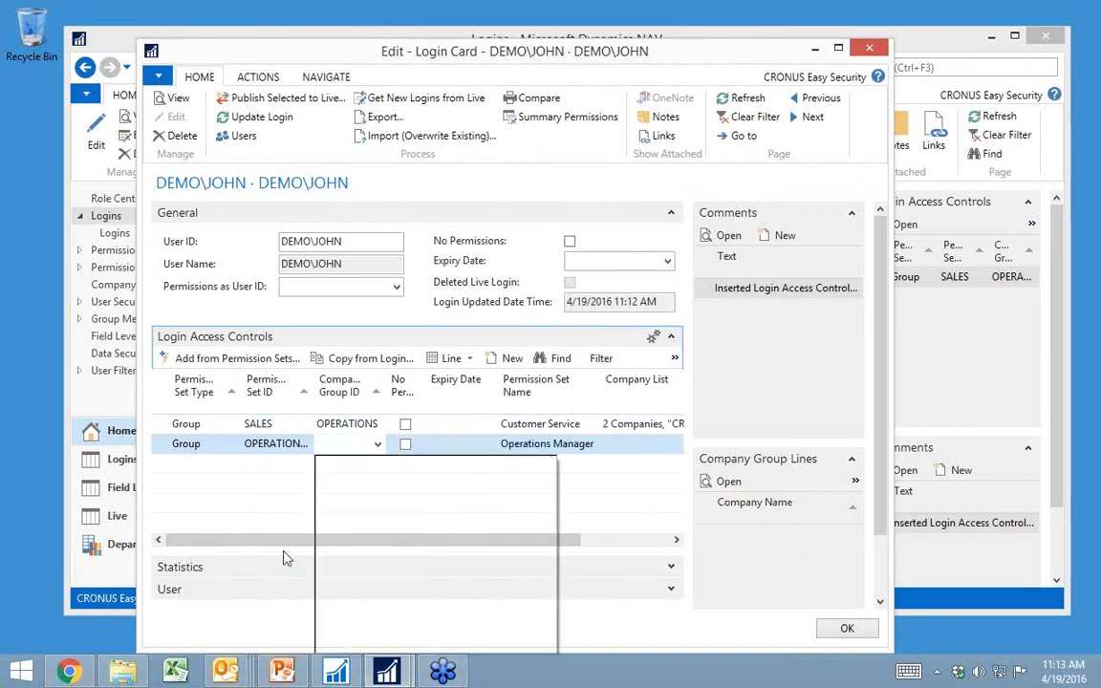
{"action": "left_click", "coordinate": [382, 570]}
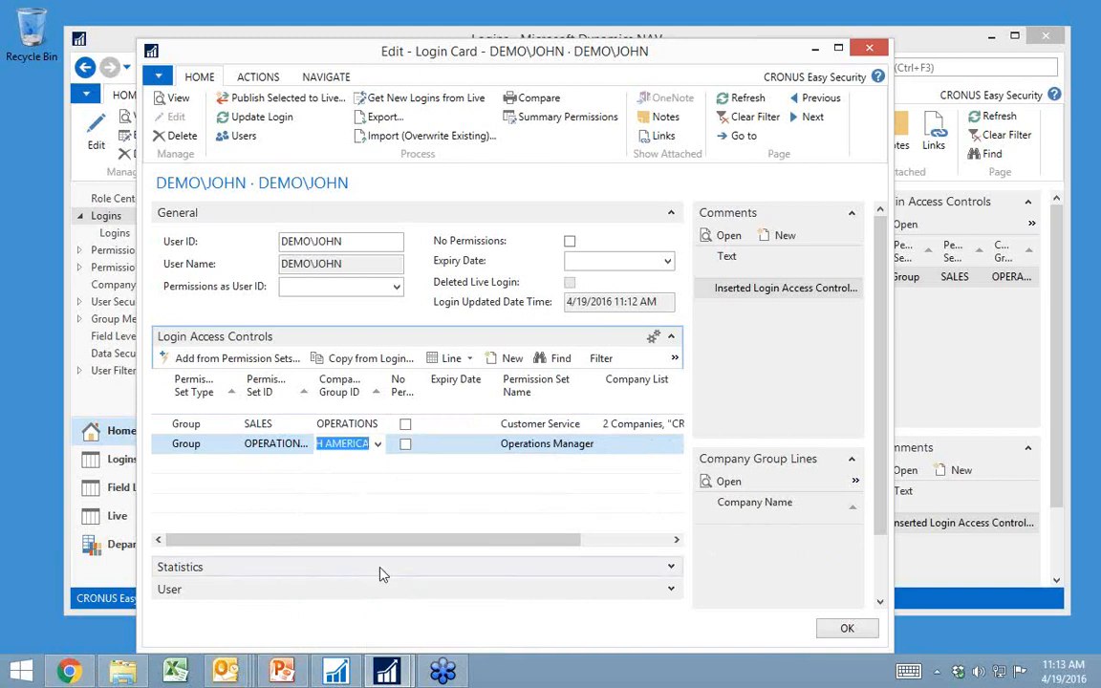
{"action": "key", "text": "Tab"}
{"action": "type", "text": "11/"}
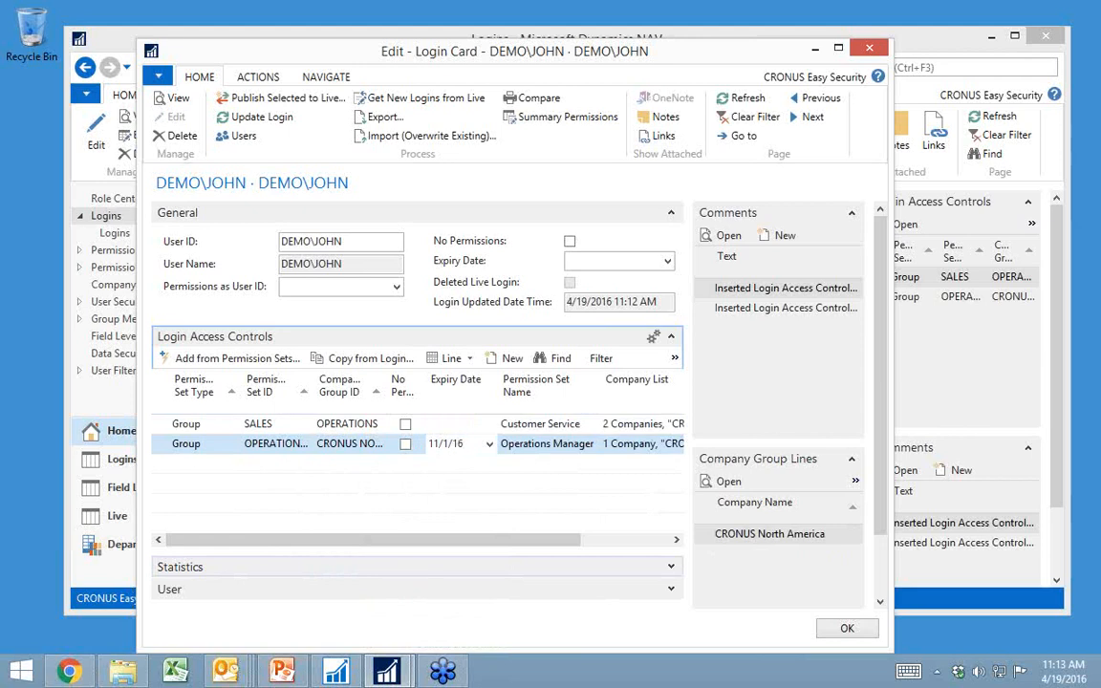
{"action": "key", "text": "Return"}
{"action": "key", "text": "Up"}
{"action": "key", "text": "Up"}
{"action": "key", "text": "Right"}
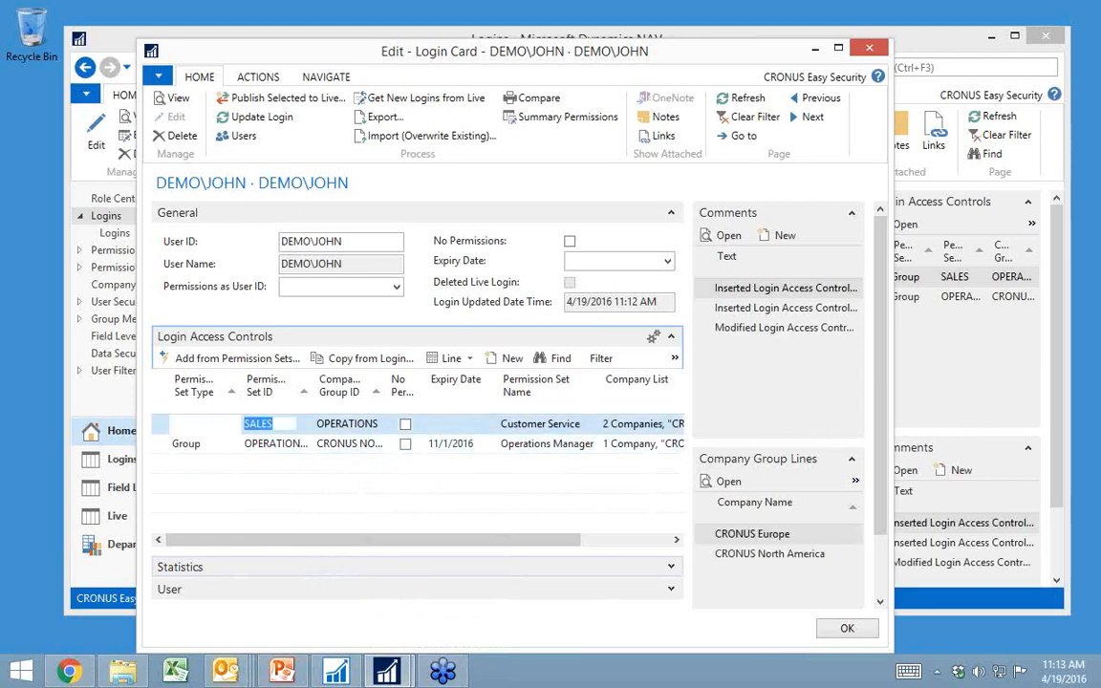
{"action": "key", "text": "Right"}
{"action": "key", "text": "Right"}
{"action": "key", "text": "Right"}
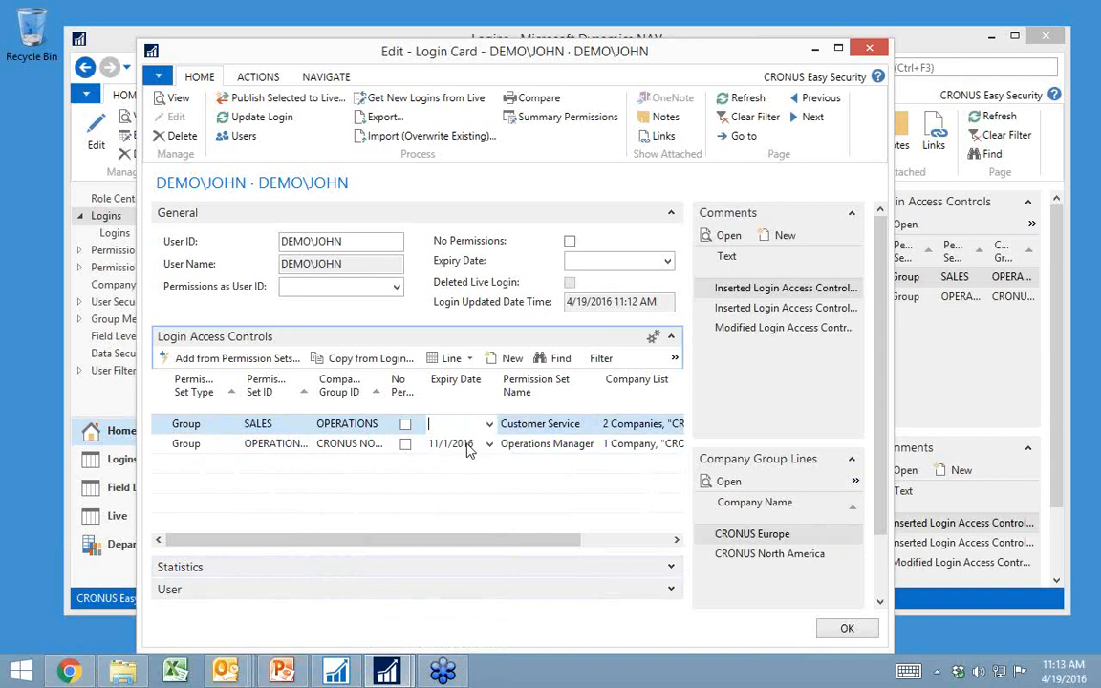
Step: Reset No Permissions on the OPERATIONS MGR access control line and update the login
{"action": "left_click", "coordinate": [407, 447]}
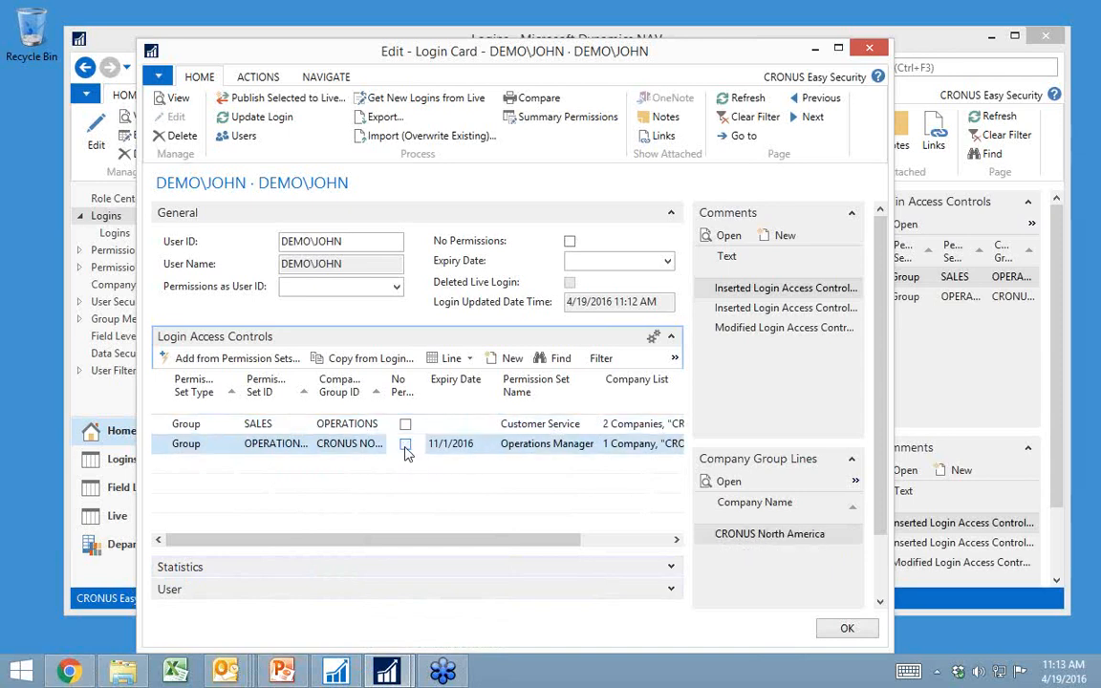
{"action": "left_click", "coordinate": [456, 358]}
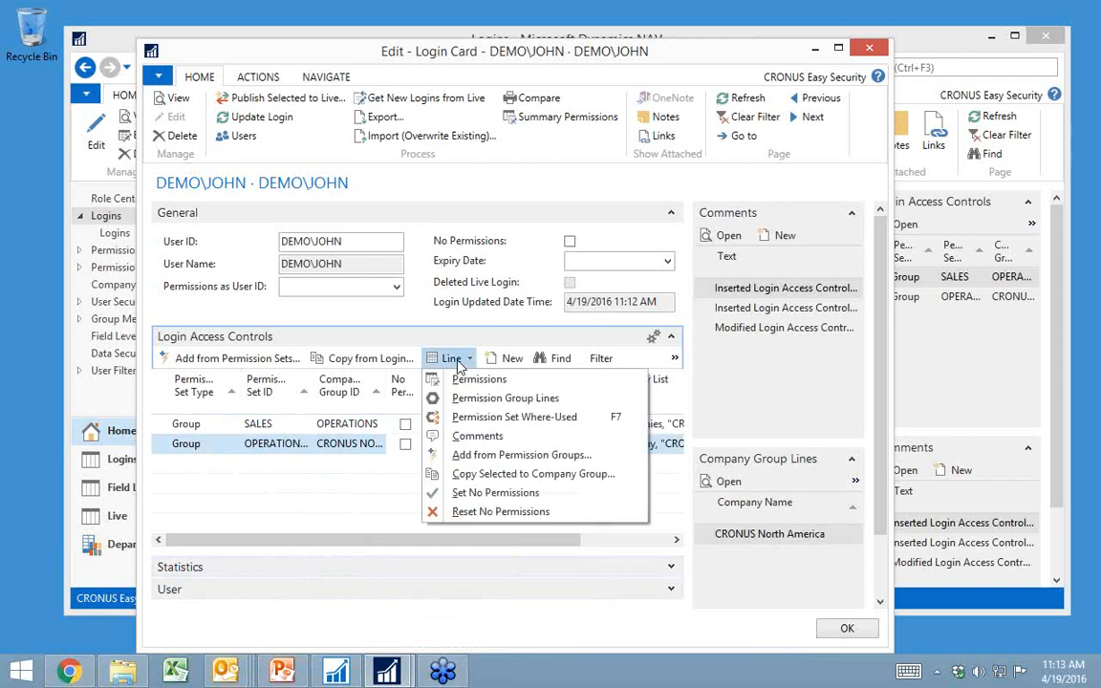
{"action": "left_click", "coordinate": [516, 512]}
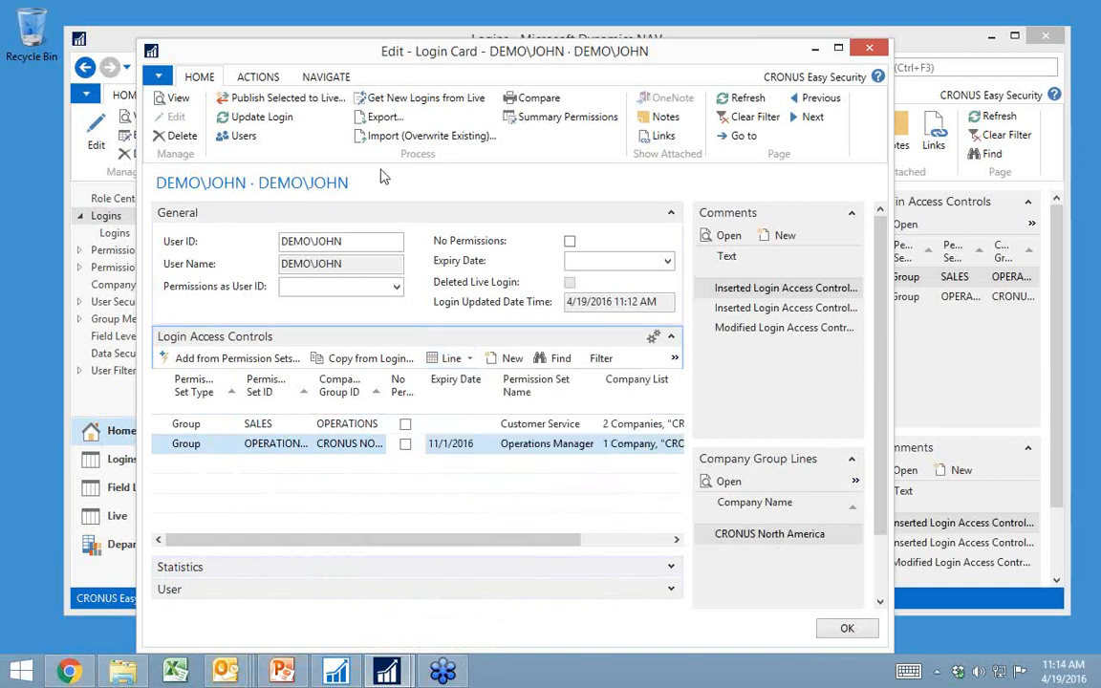
{"action": "left_click", "coordinate": [234, 117]}
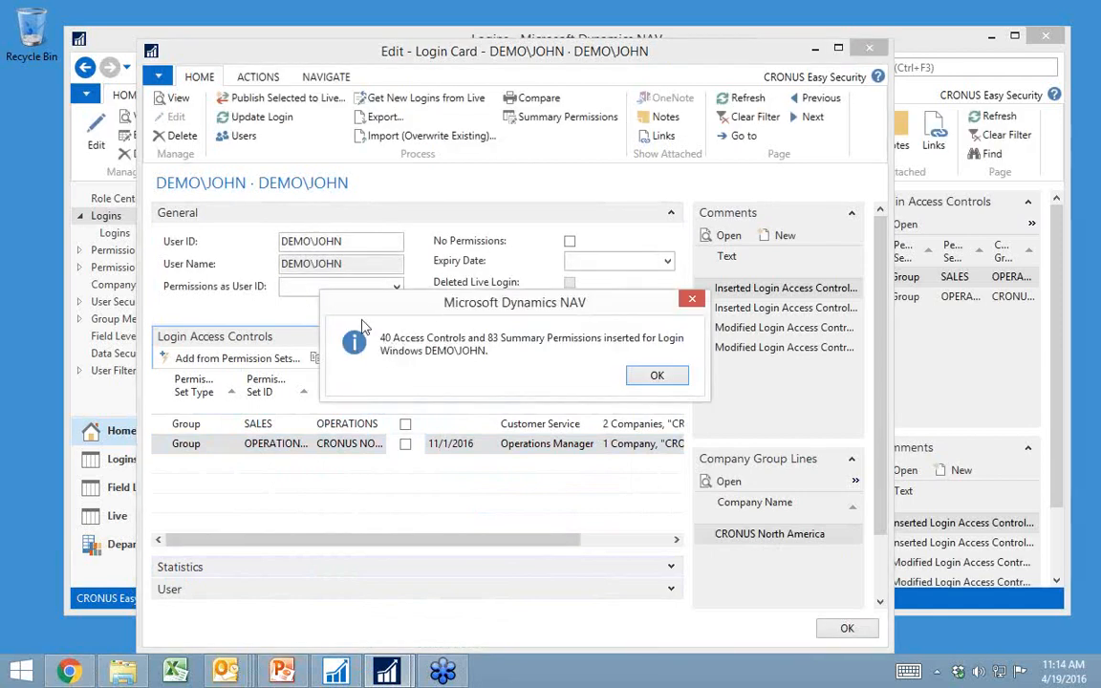
{"action": "left_click", "coordinate": [657, 378]}
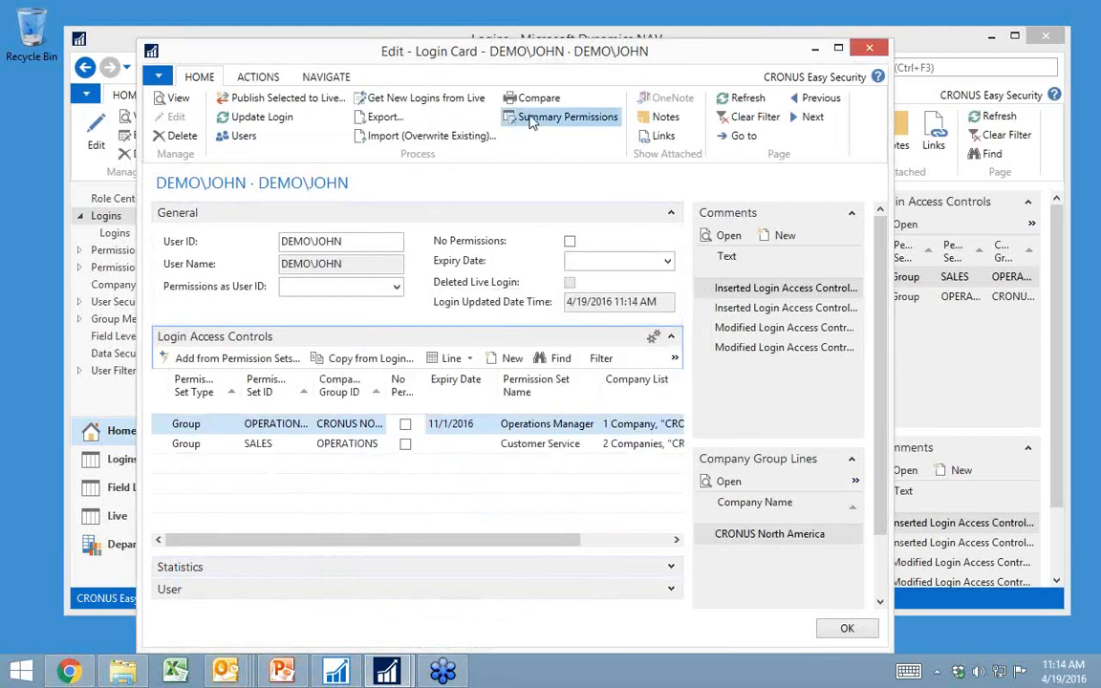
Step: Examine in the summary permissions where the login's Vendor Ledger Entry permissions for CRONUS North America are assigned from
{"action": "left_click", "coordinate": [534, 117]}
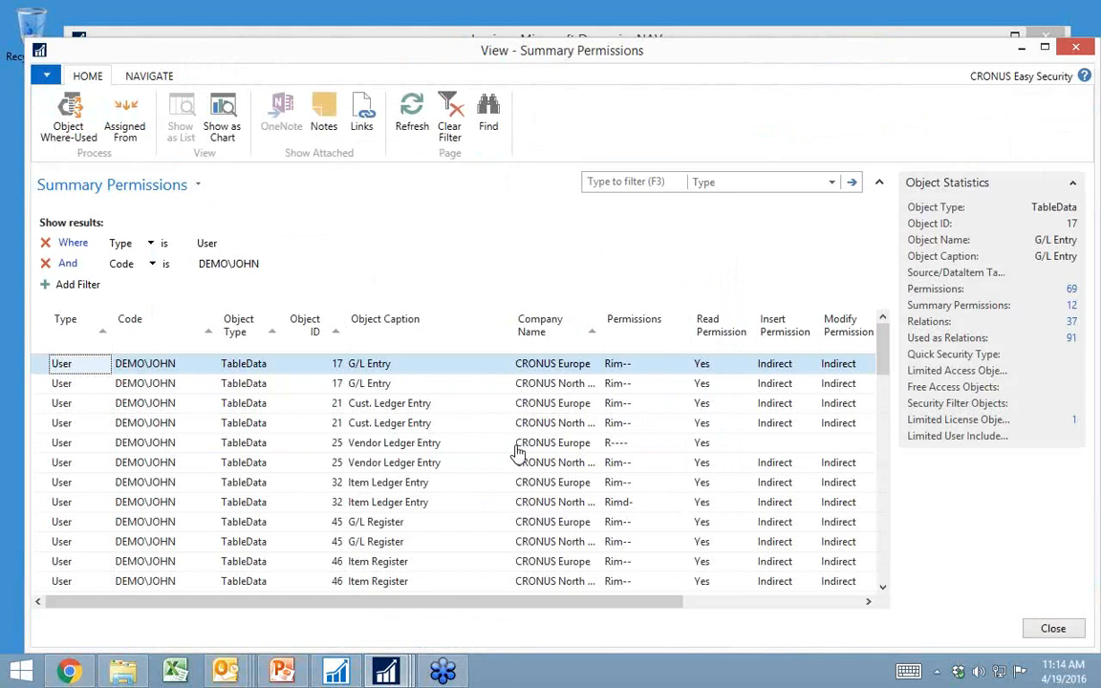
{"action": "left_click", "coordinate": [555, 464]}
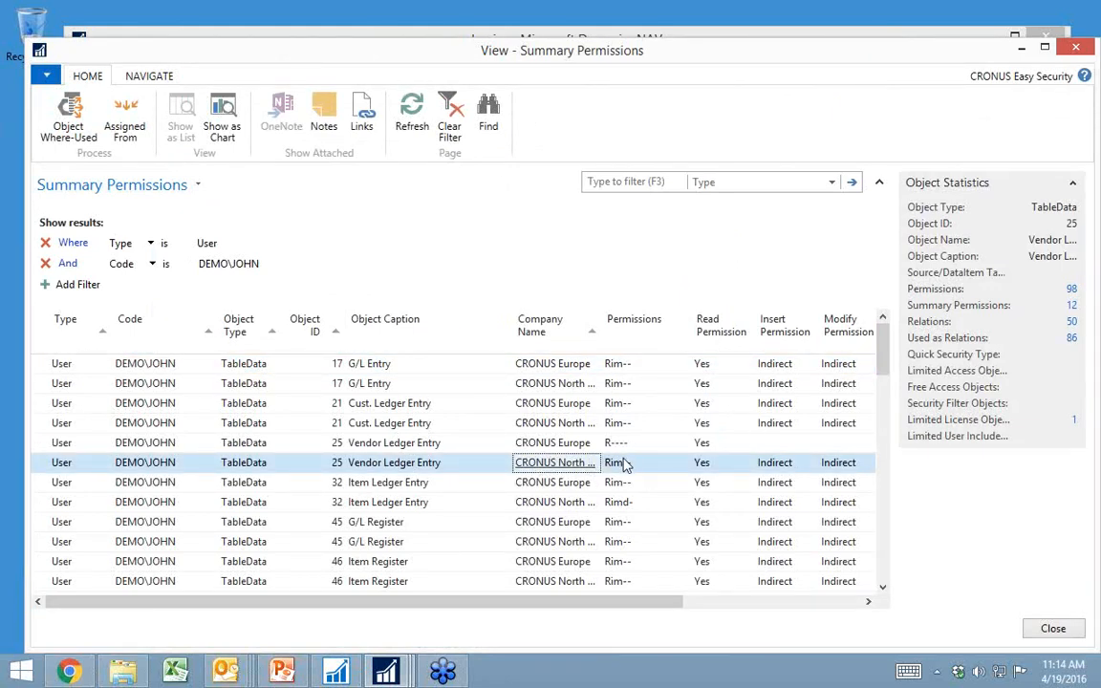
{"action": "left_click", "coordinate": [125, 132]}
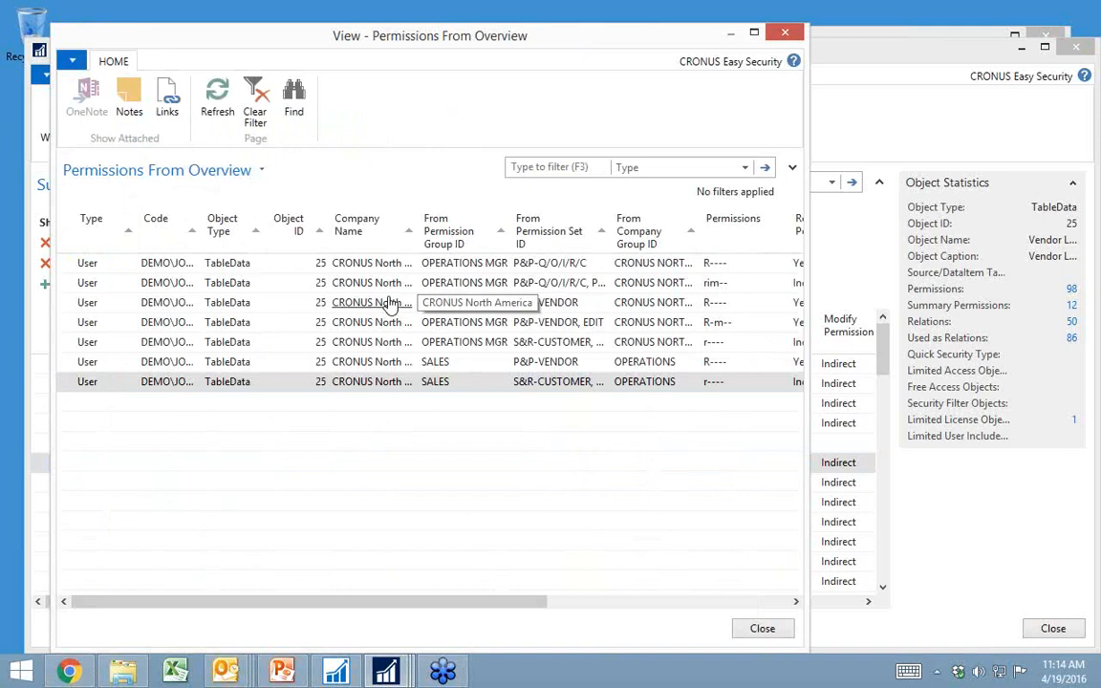
{"action": "key", "text": "Escape"}
{"action": "key", "text": "Escape"}
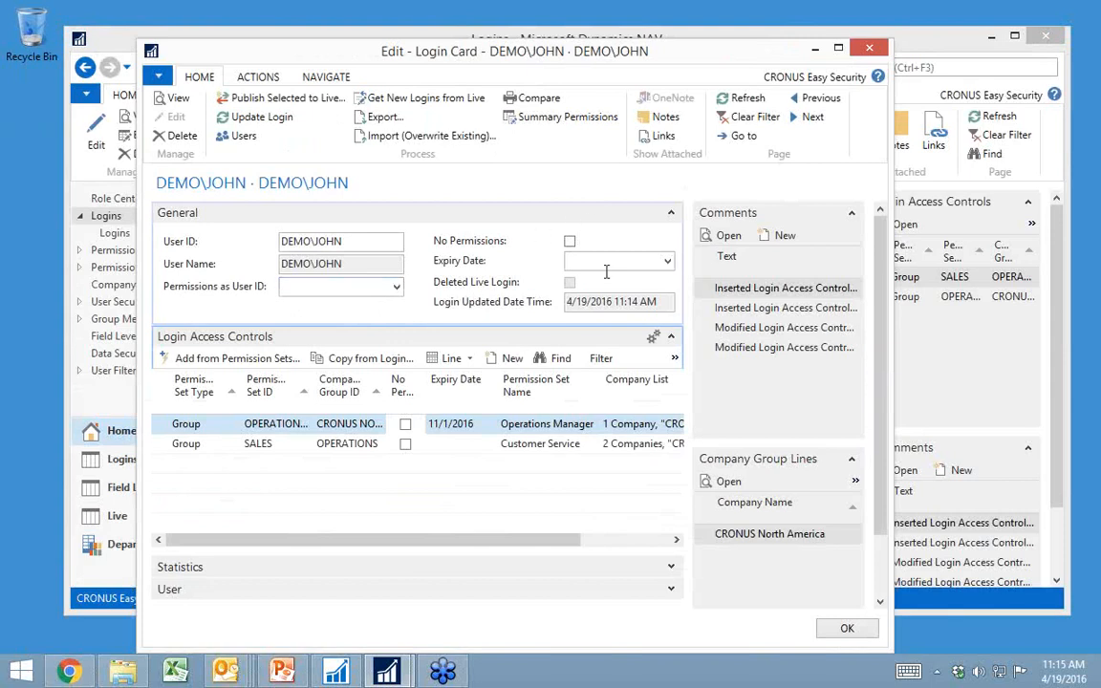
Step: Turn the No Permissions option for the whole login on and back off, and close the login card
{"action": "left_click", "coordinate": [572, 244]}
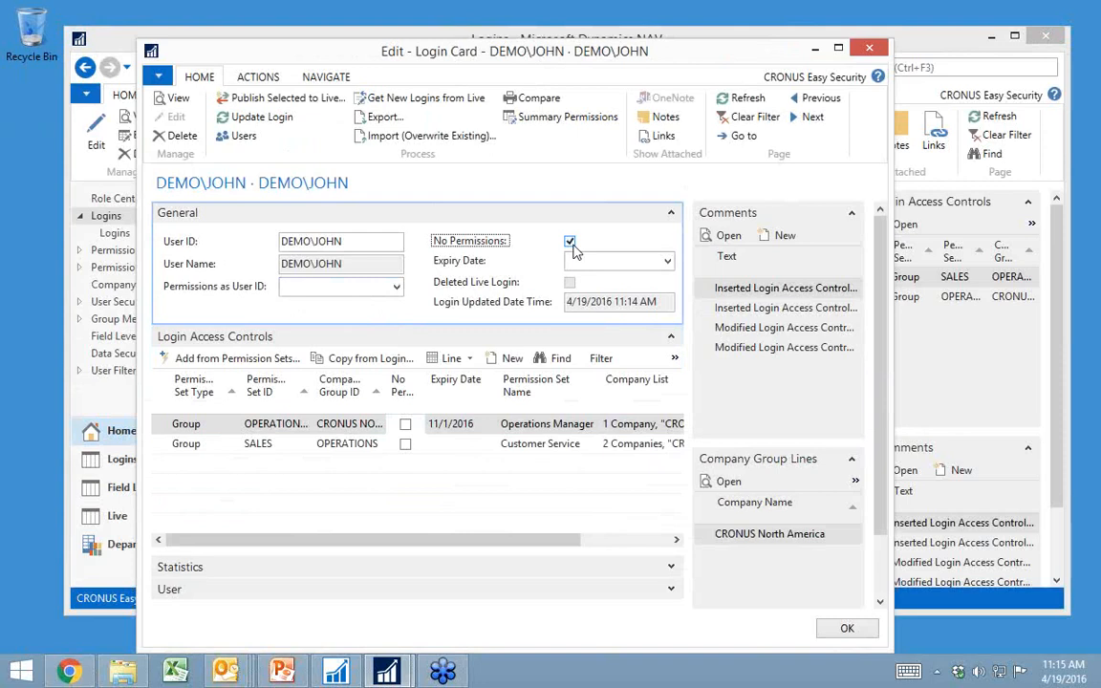
{"action": "left_click", "coordinate": [572, 244]}
{"action": "key", "text": "Escape"}
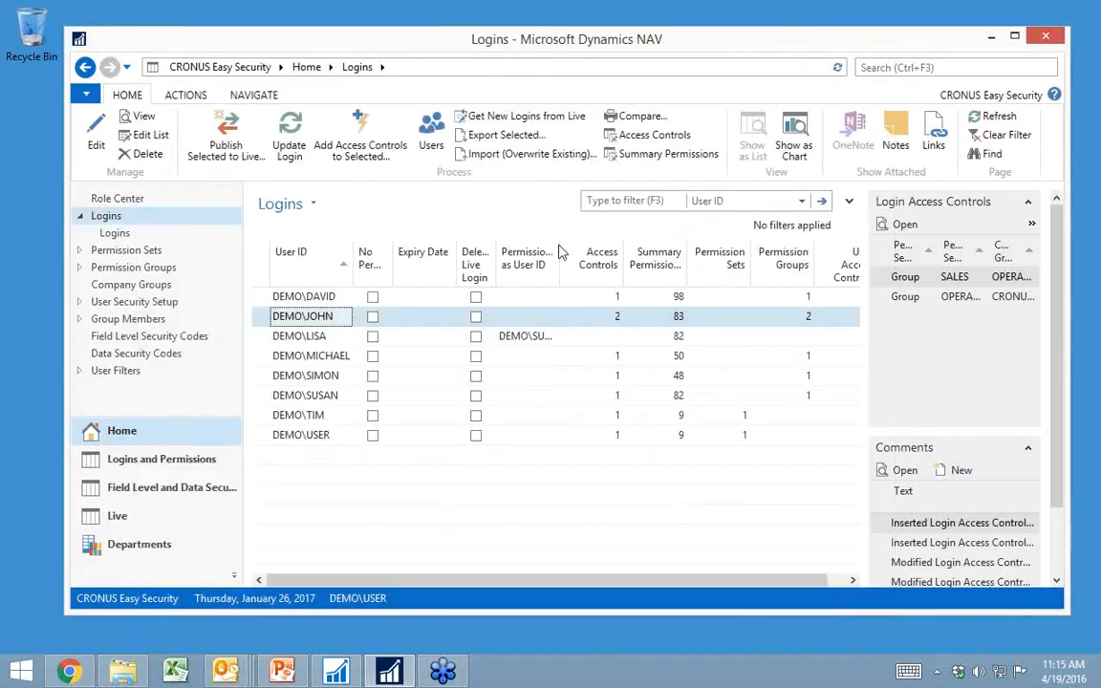
Step: Show the Permission Sets list, and in SQL Server Profiler start a new trace connected to the DEMO\NAVDEMO server
{"action": "left_click", "coordinate": [108, 251]}
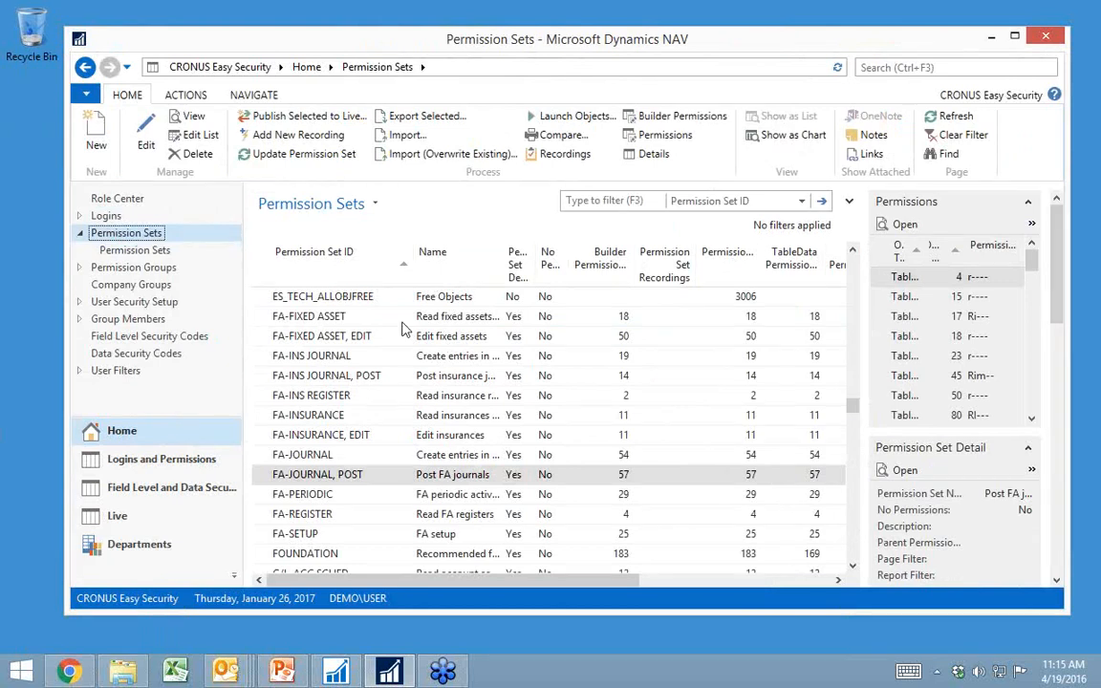
{"action": "left_click", "coordinate": [23, 673]}
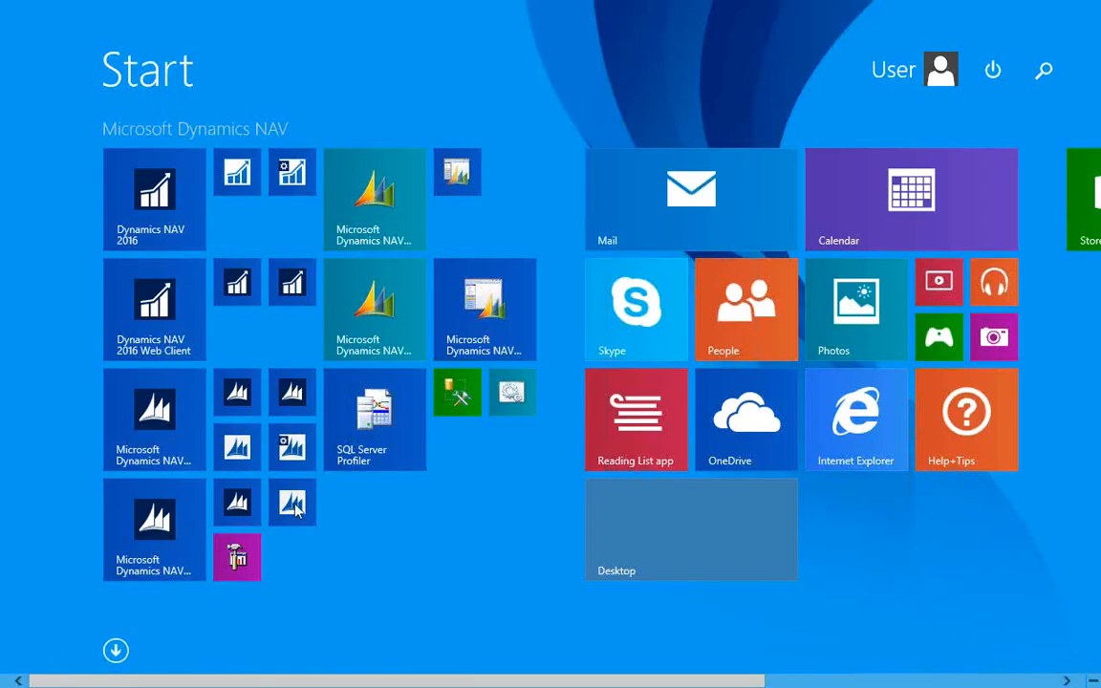
{"action": "left_click", "coordinate": [389, 421]}
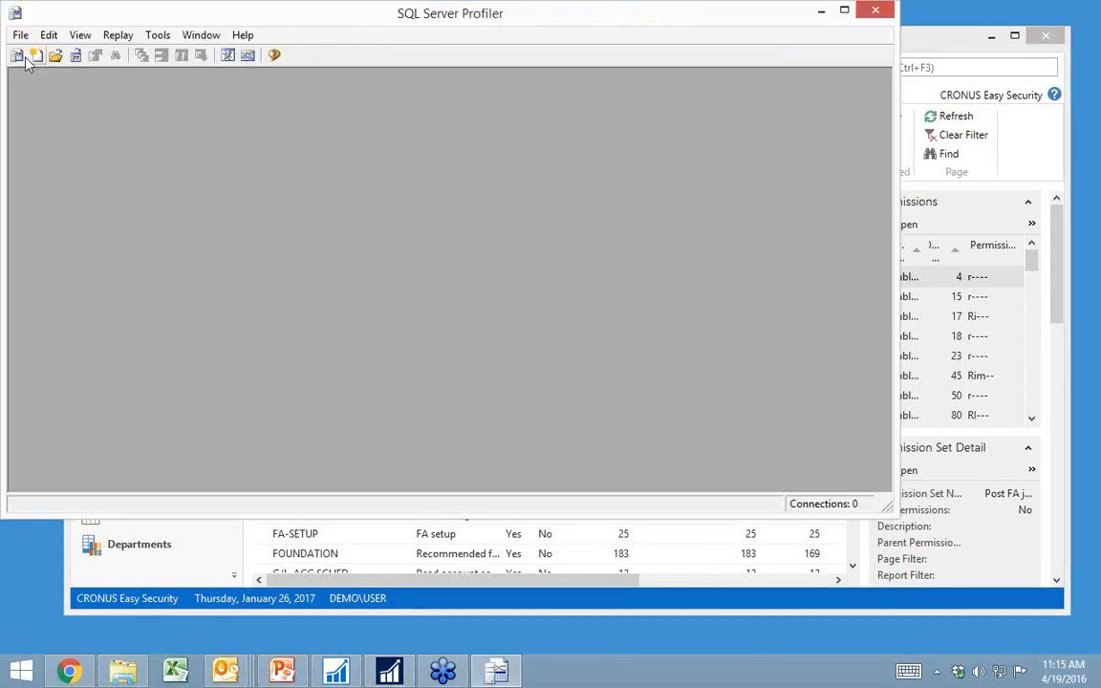
{"action": "left_click", "coordinate": [16, 55]}
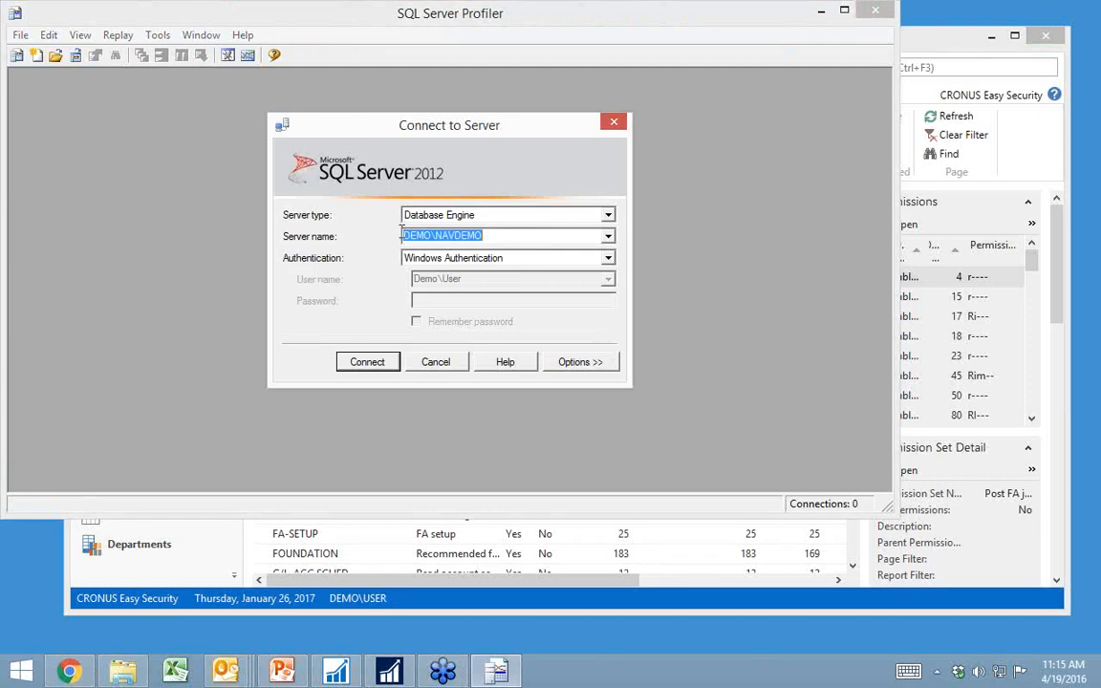
{"action": "left_click", "coordinate": [341, 361]}
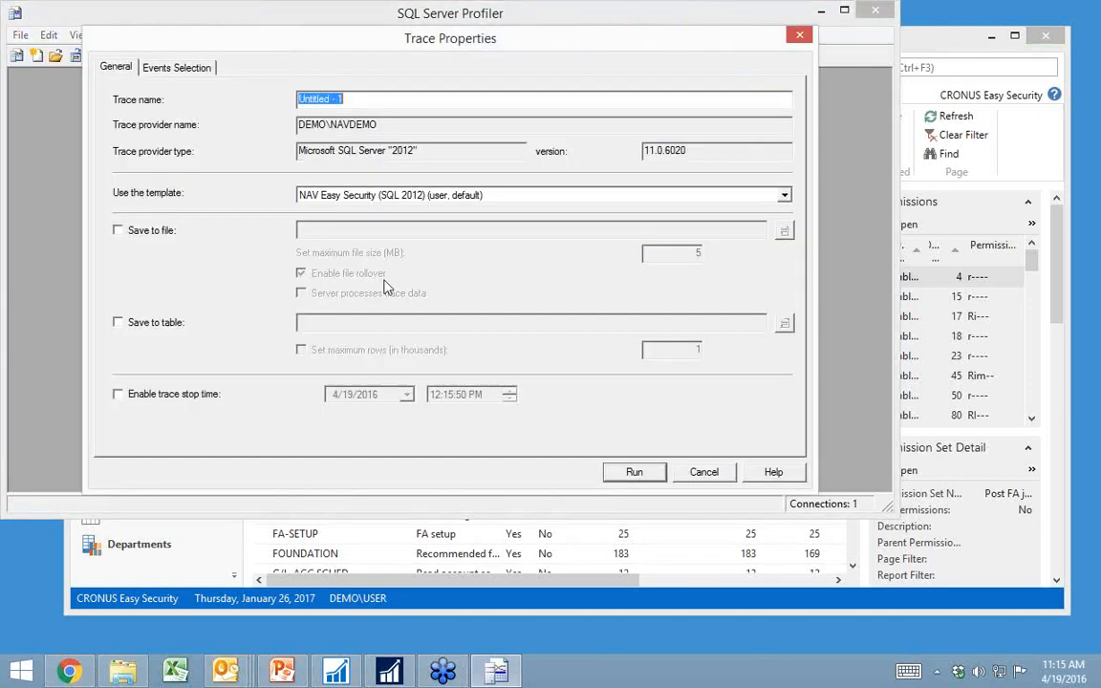
Step: Filter the trace to database names like %9-0% and run it in a maximized trace window
{"action": "left_click", "coordinate": [163, 61]}
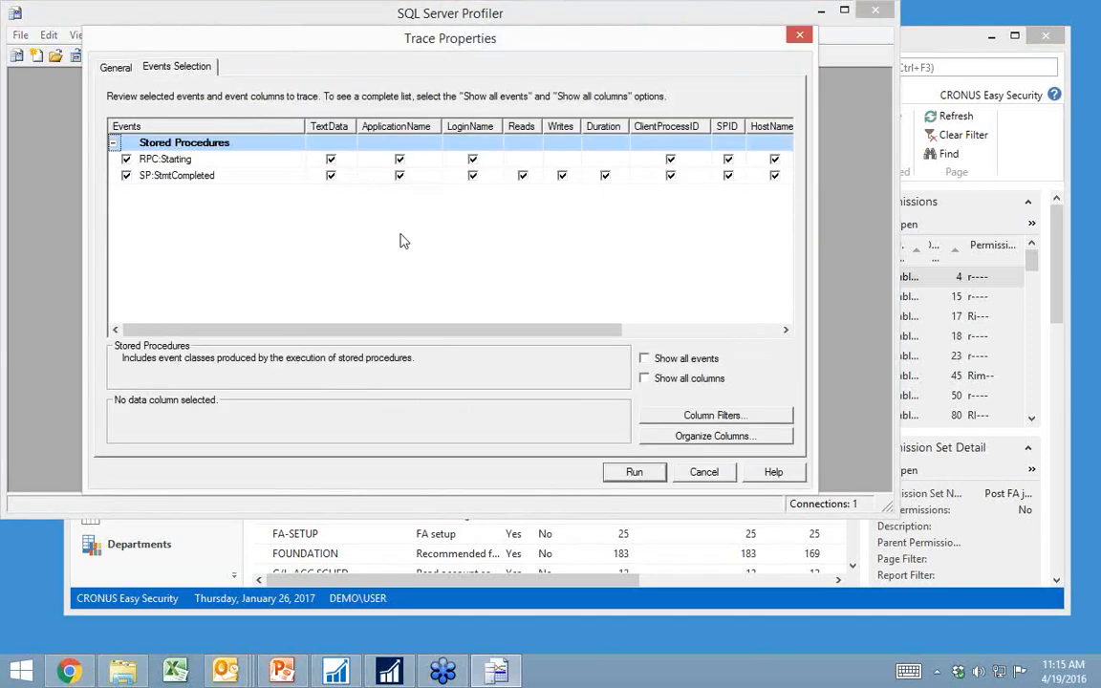
{"action": "left_click", "coordinate": [658, 421]}
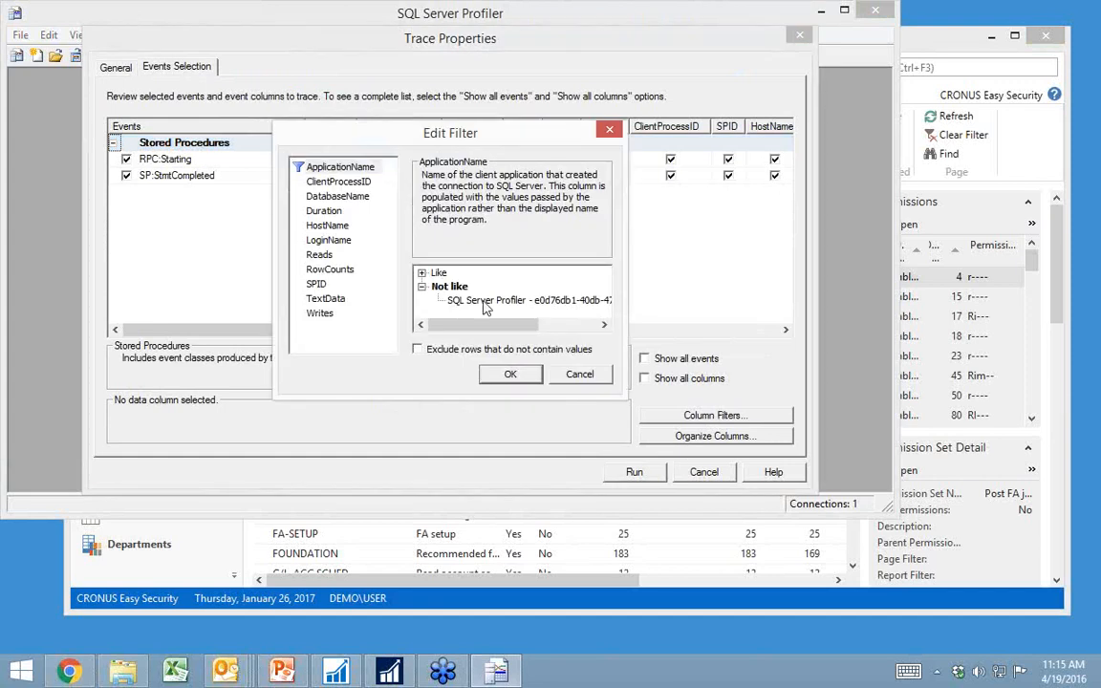
{"action": "left_click", "coordinate": [343, 196]}
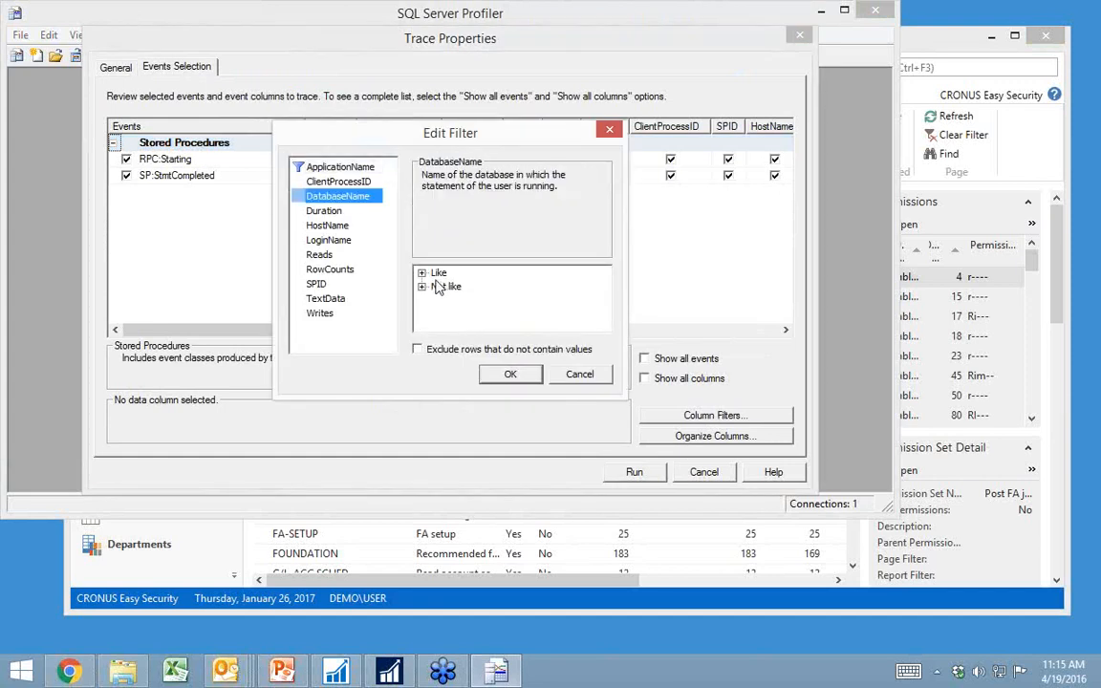
{"action": "left_click", "coordinate": [439, 273]}
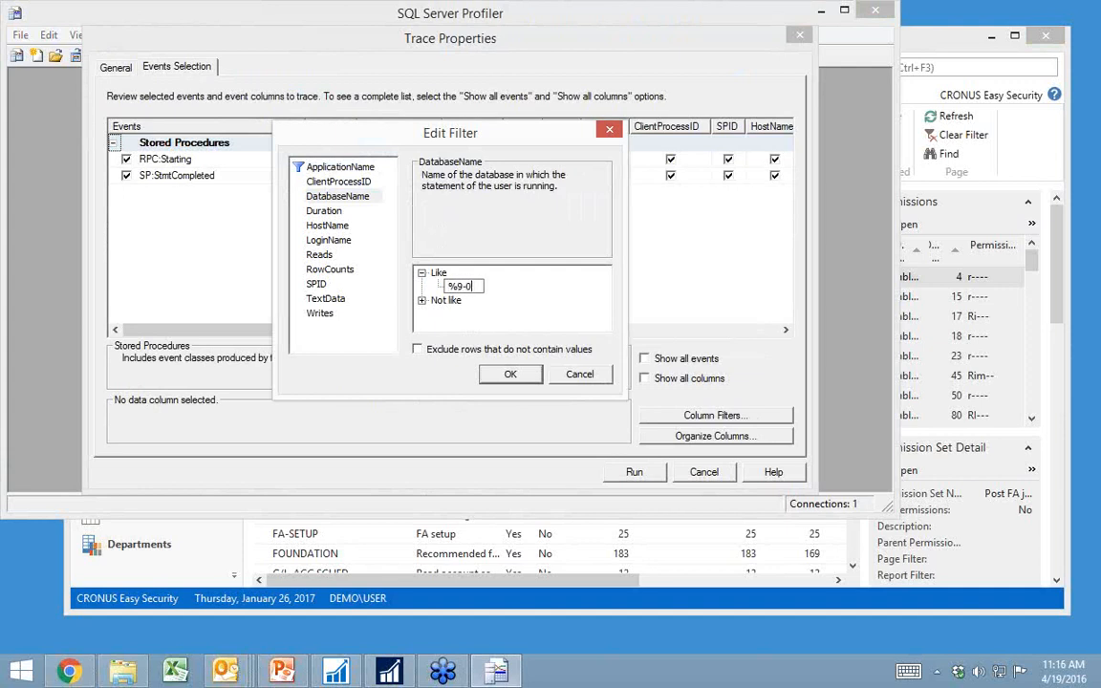
{"action": "key", "text": "Return"}
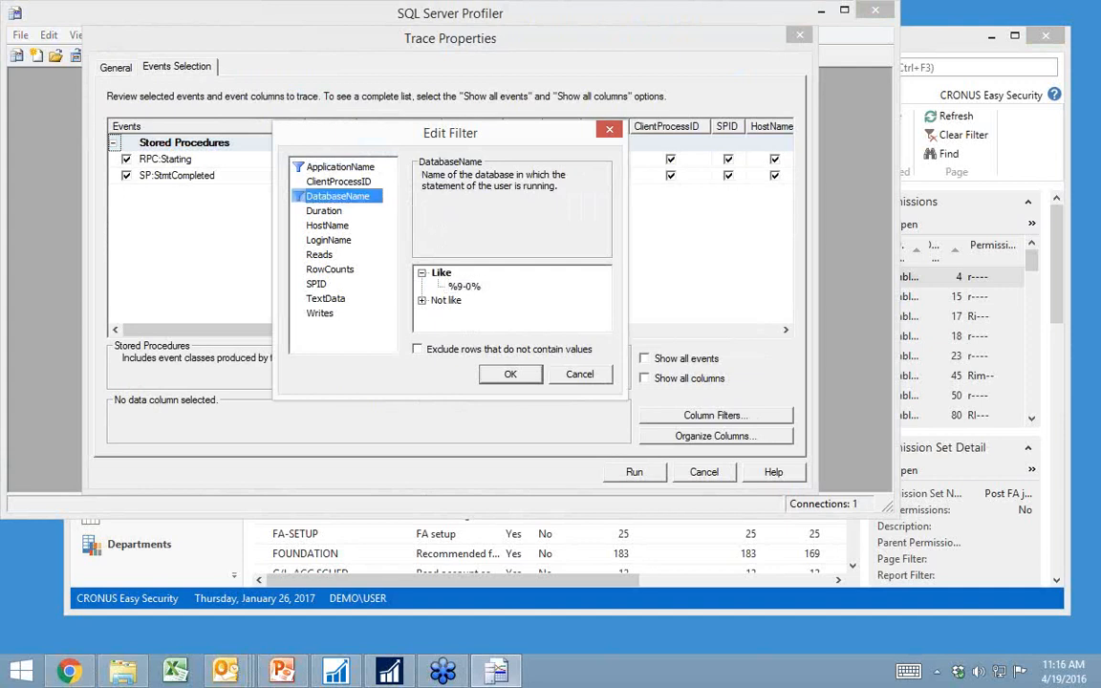
{"action": "left_click", "coordinate": [510, 375]}
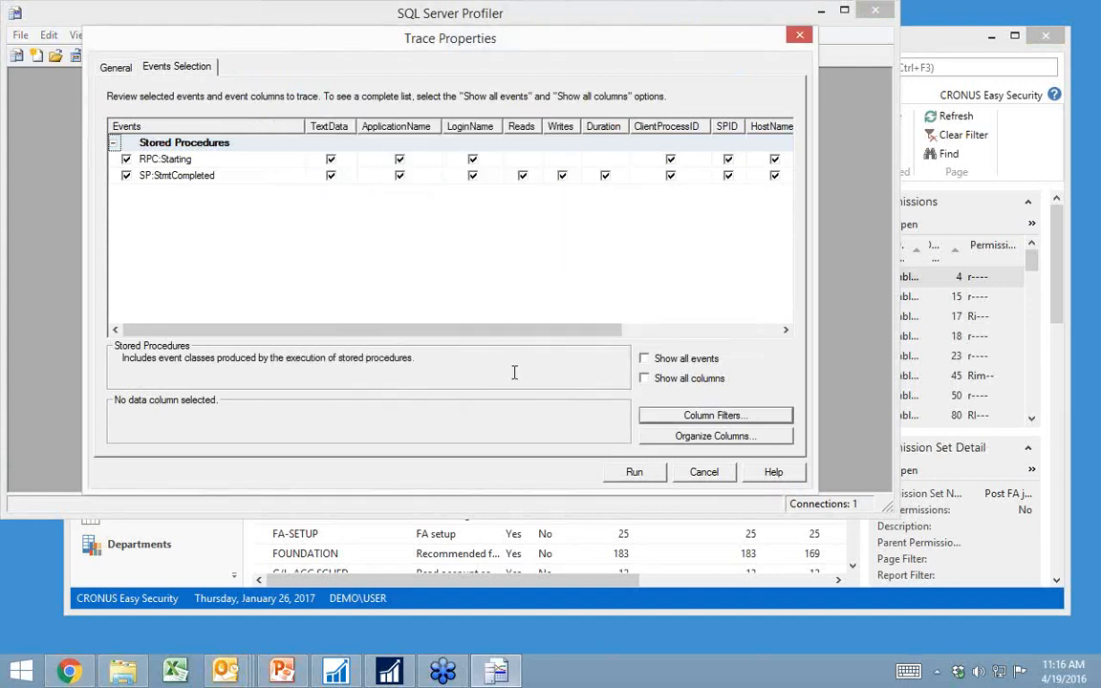
{"action": "left_click", "coordinate": [634, 473]}
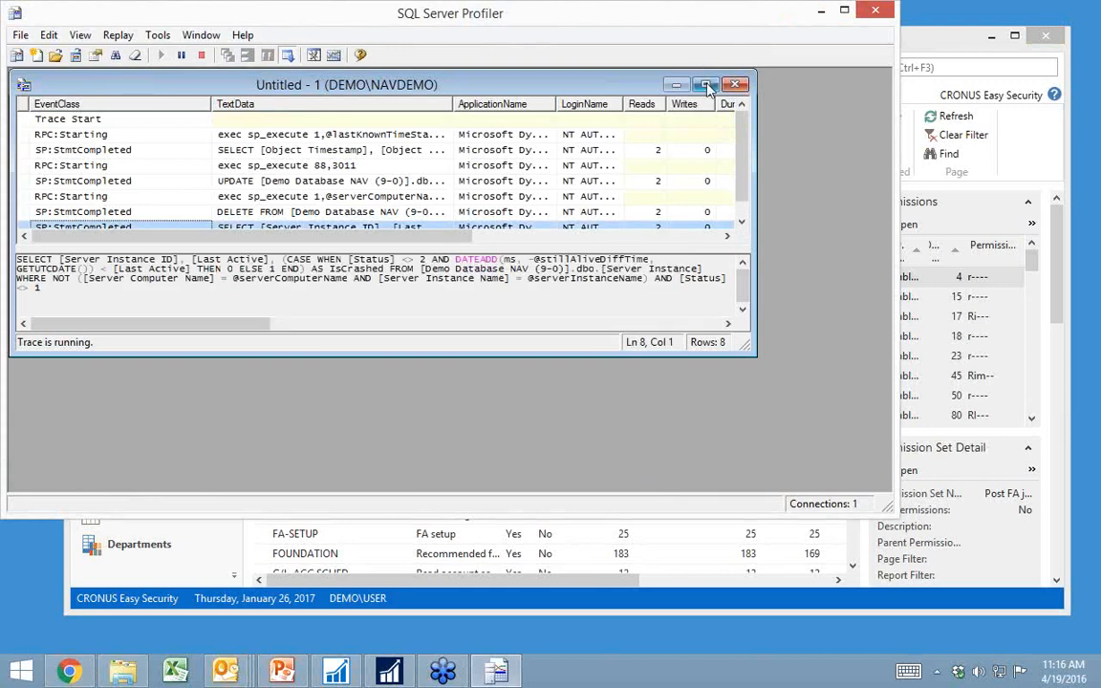
{"action": "double_click", "coordinate": [639, 82]}
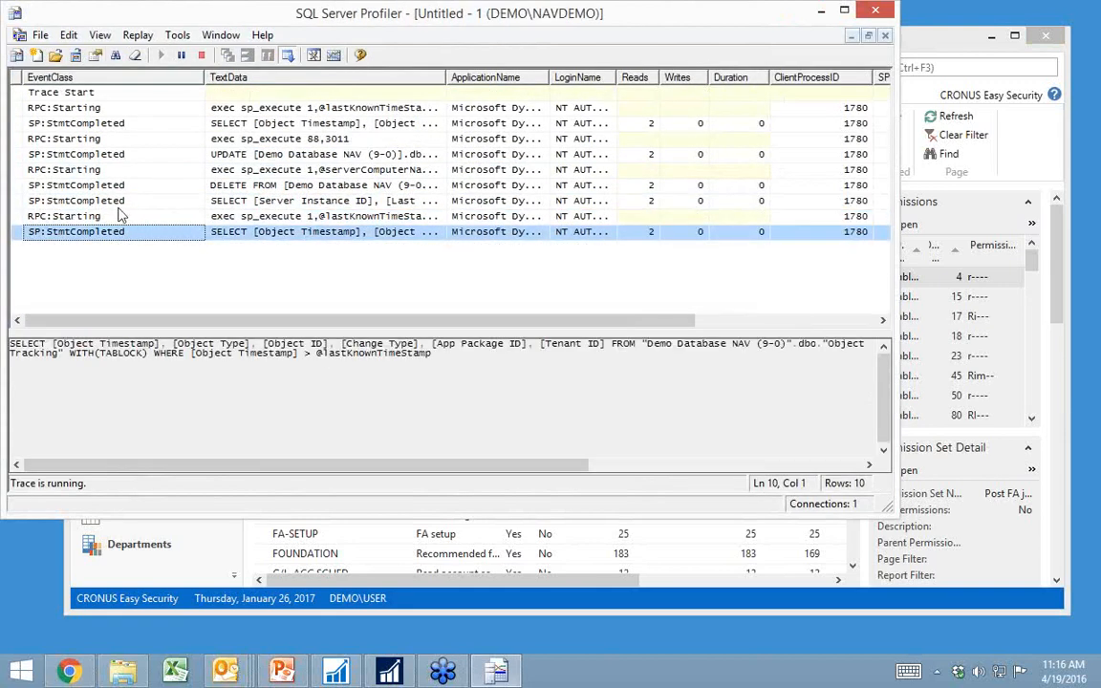
Step: Switch to Microsoft Dynamics NAV and open the Customers list of the Sales & Marketing Order Processing department
{"action": "left_click", "coordinate": [143, 557]}
{"action": "left_click", "coordinate": [142, 554]}
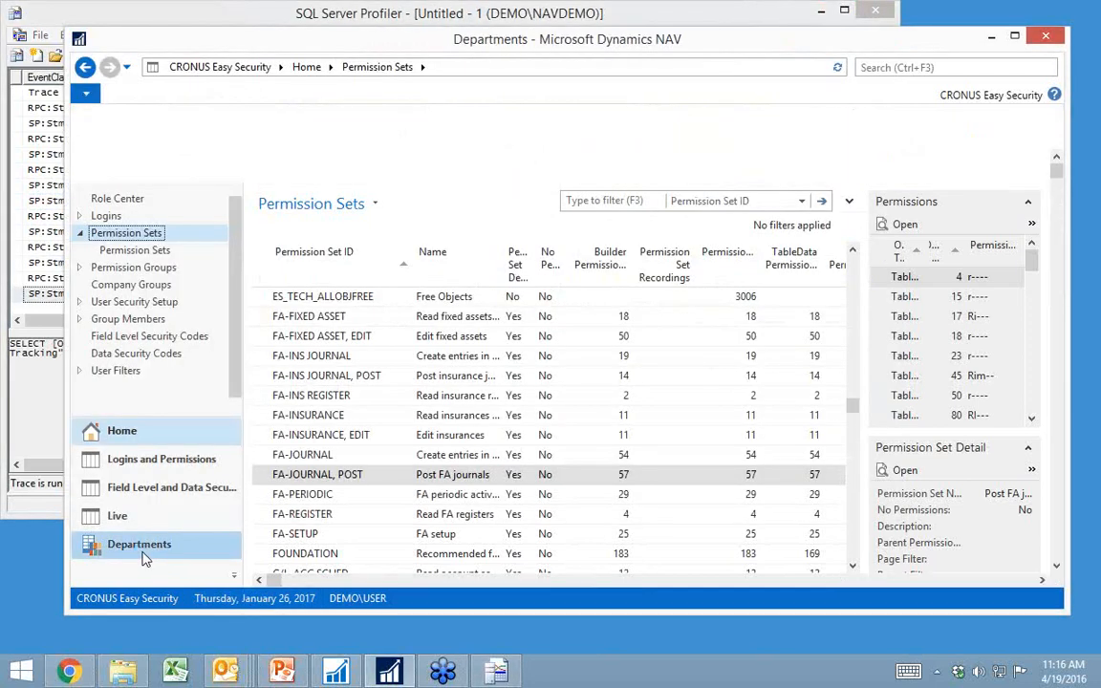
{"action": "left_click", "coordinate": [125, 156]}
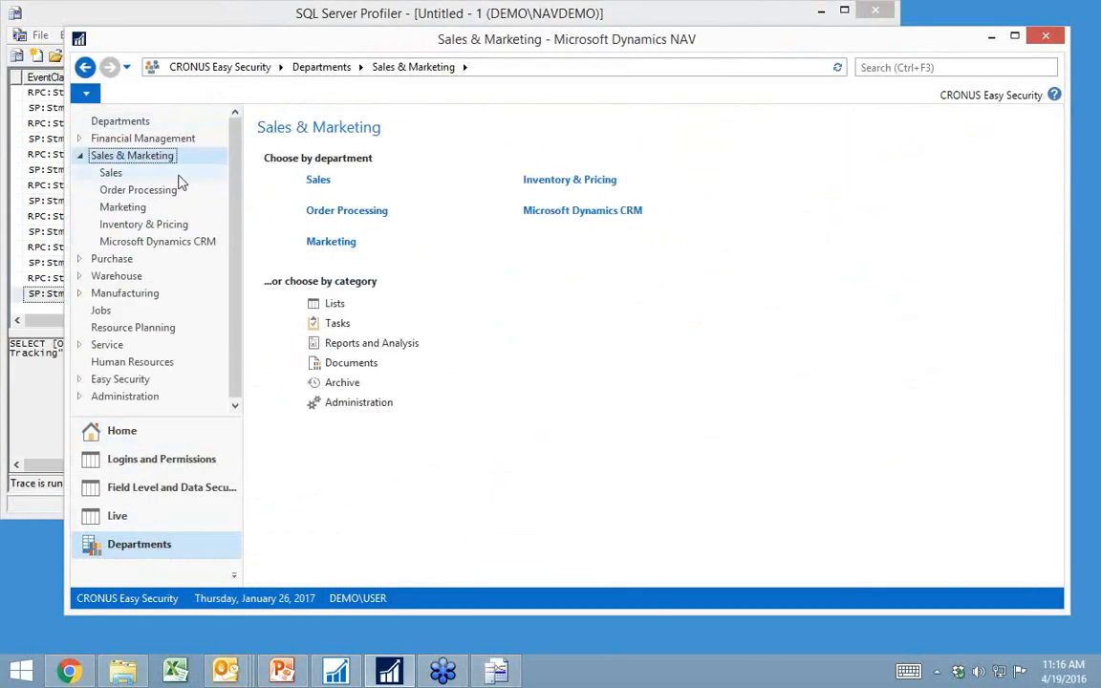
{"action": "left_click", "coordinate": [336, 212]}
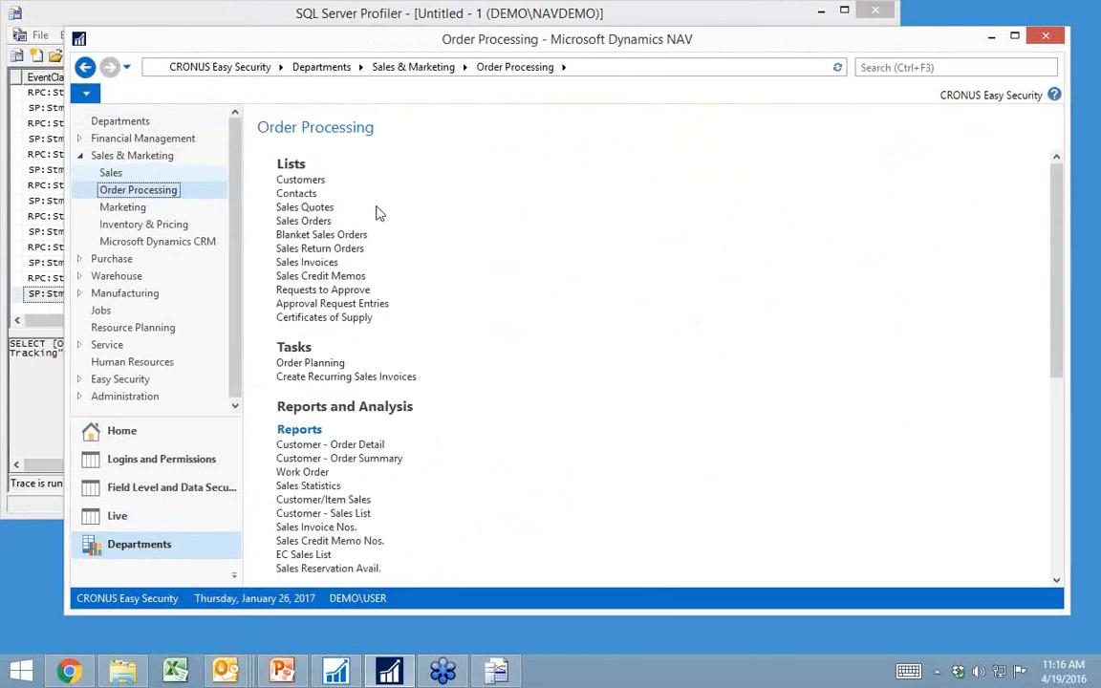
{"action": "left_click", "coordinate": [299, 182]}
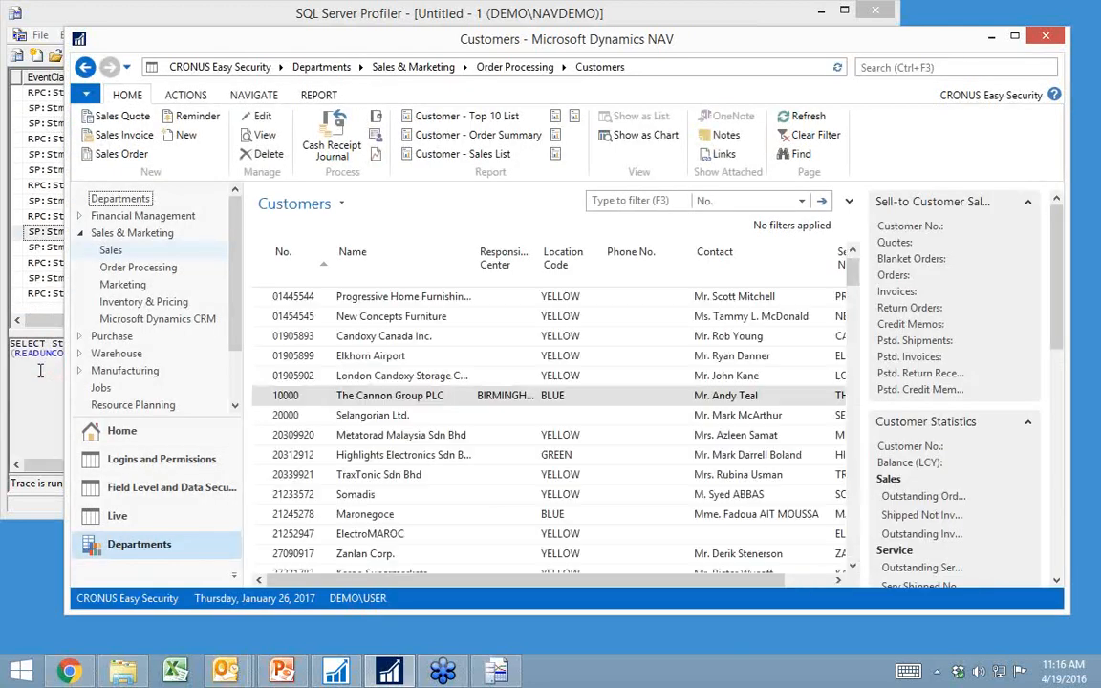
Step: Fill in the Address 2 field on The Cannon Group PLC's customer card with a suite number and close the card
{"action": "left_click", "coordinate": [295, 400]}
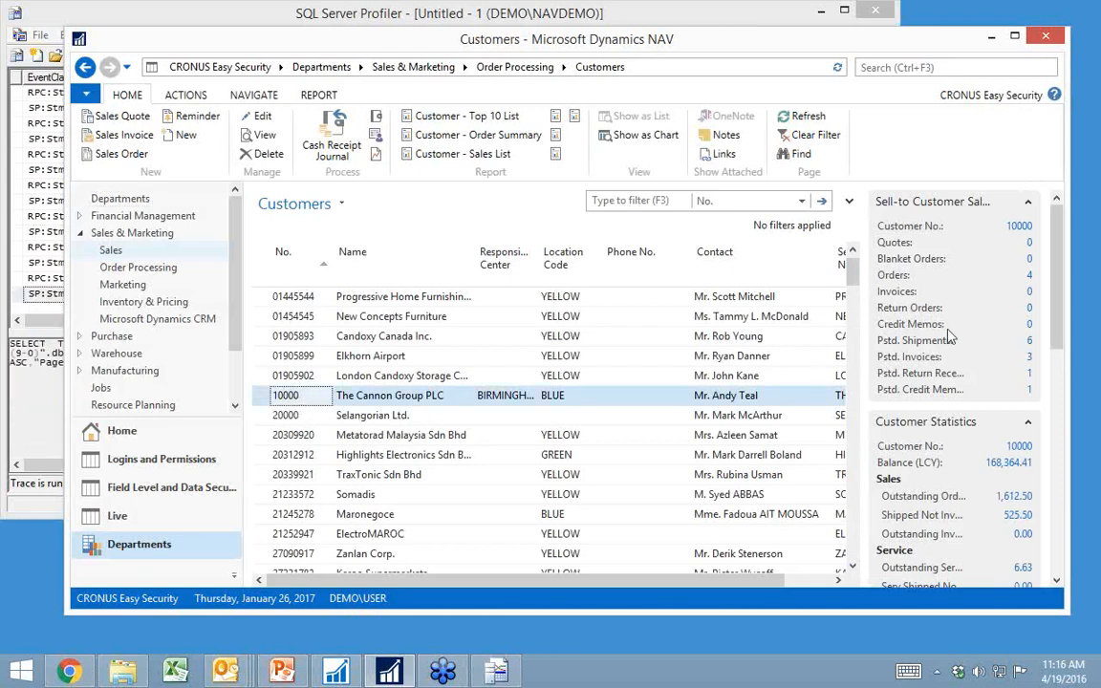
{"action": "double_click", "coordinate": [350, 403]}
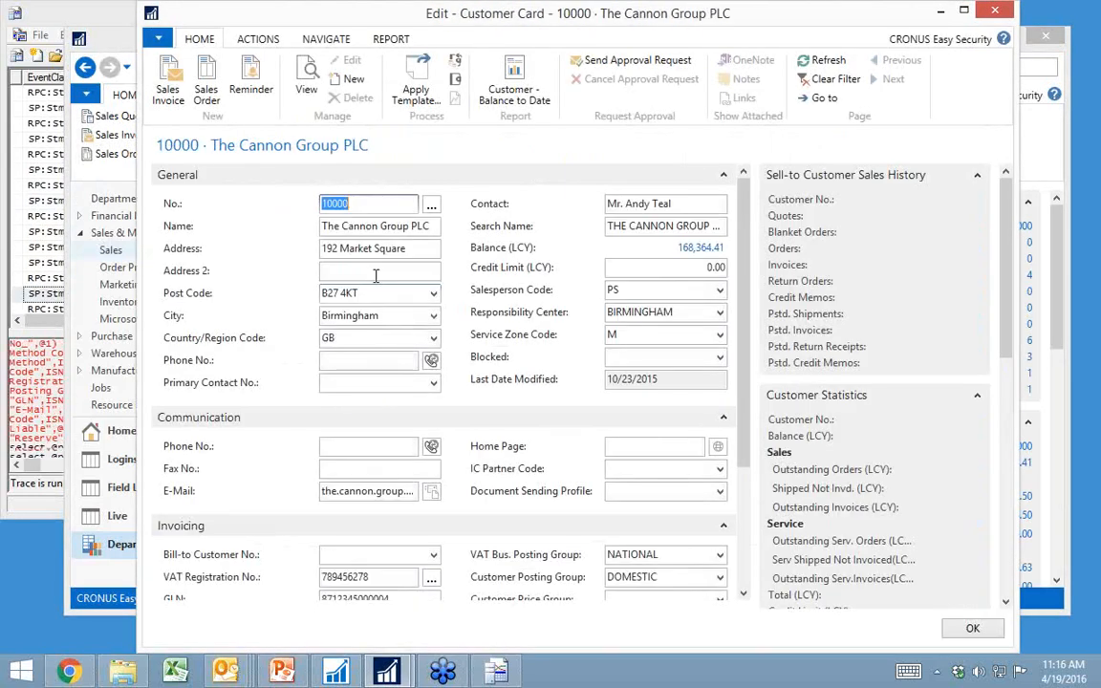
{"action": "left_click", "coordinate": [374, 270]}
{"action": "type", "text": "Suite"}
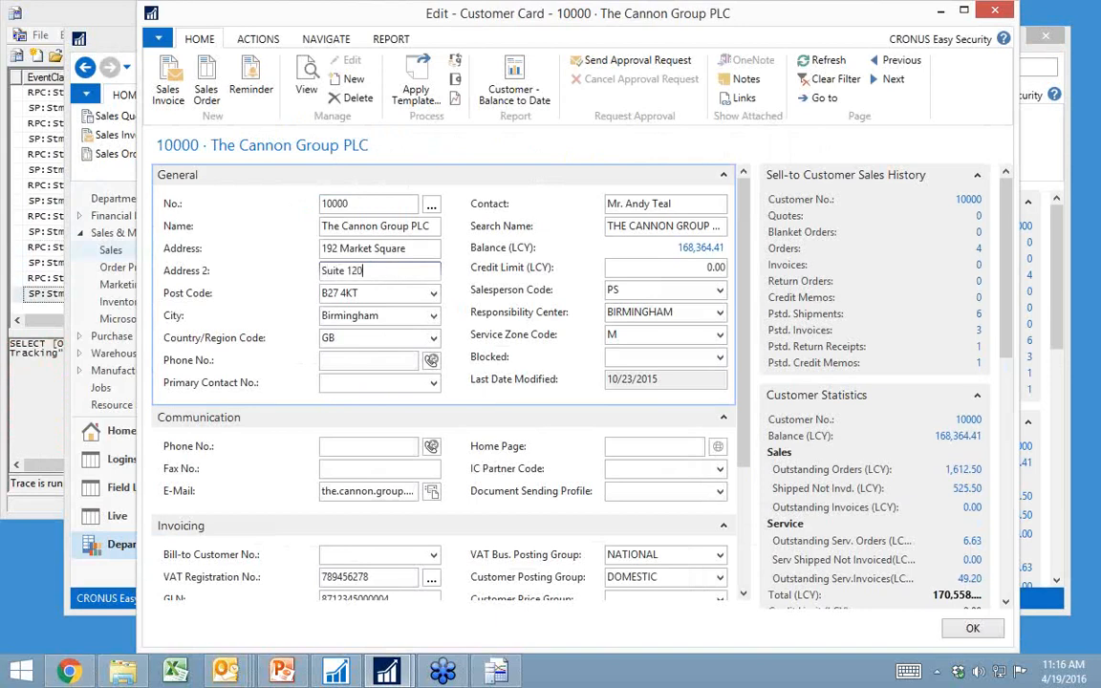
{"action": "type", "text": " 120"}
{"action": "key", "text": "Tab"}
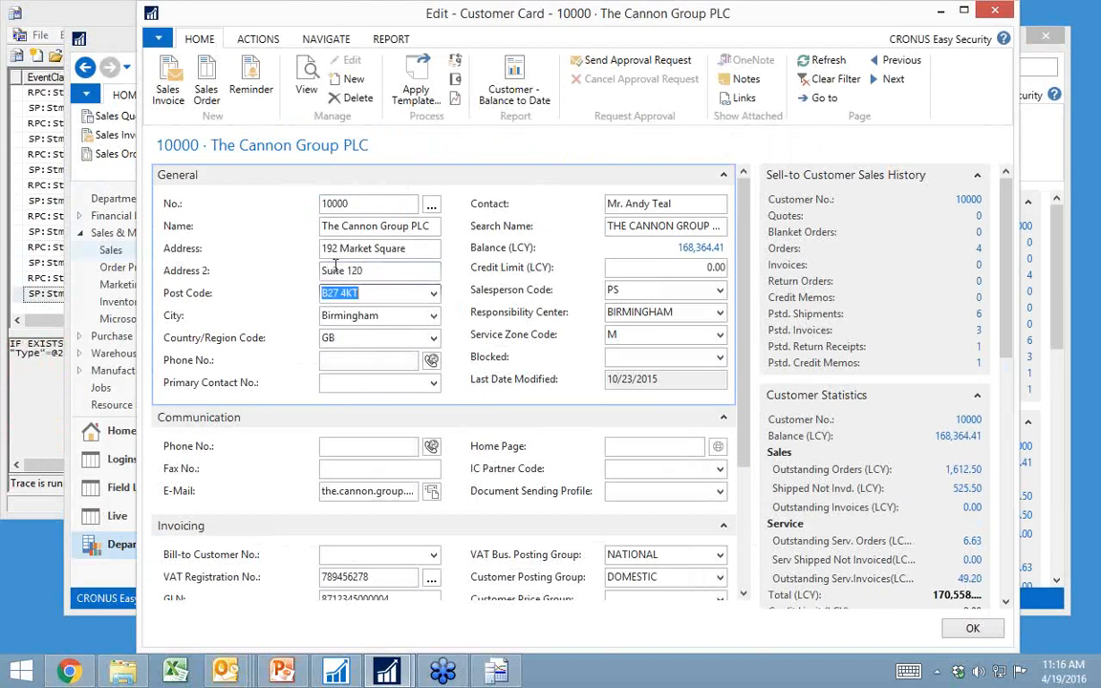
{"action": "left_click", "coordinate": [991, 635]}
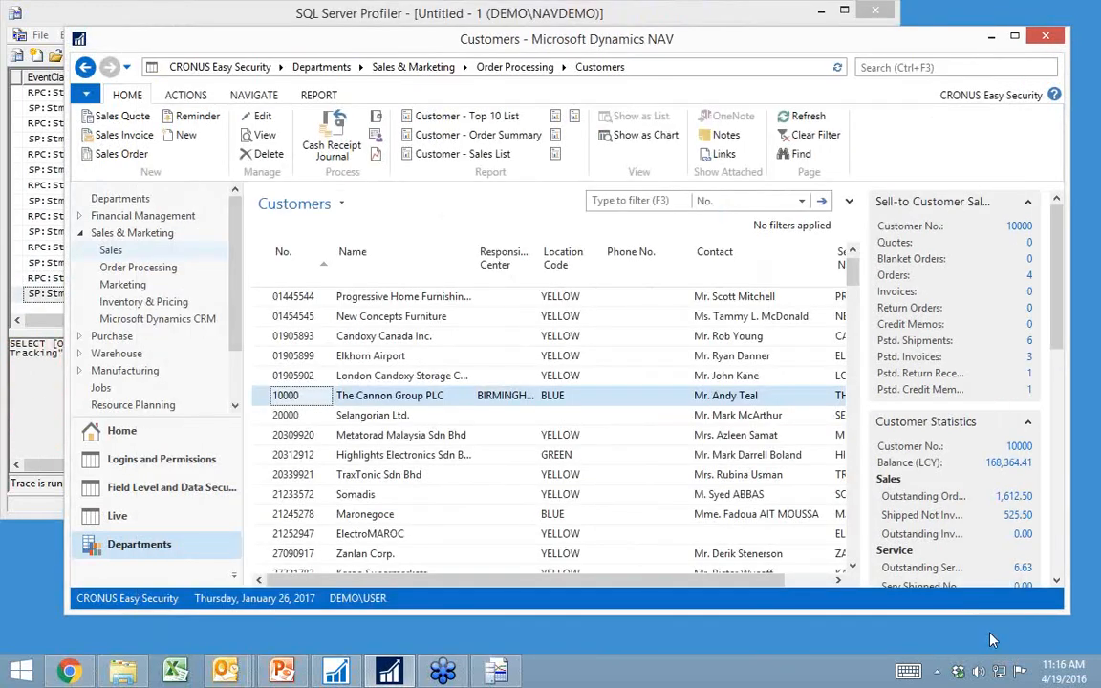
Step: Stop the running trace in SQL Server Profiler and save it as the XML file Edit customer in C:\Temp
{"action": "left_click", "coordinate": [40, 517]}
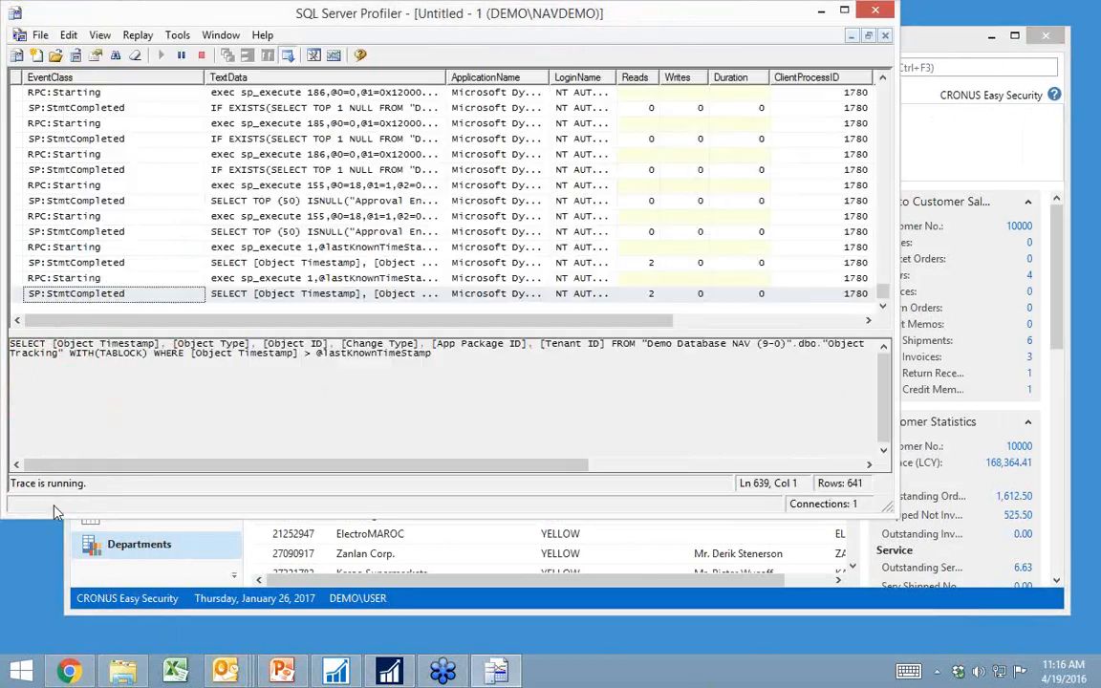
{"action": "left_click", "coordinate": [202, 56]}
{"action": "left_click", "coordinate": [40, 34]}
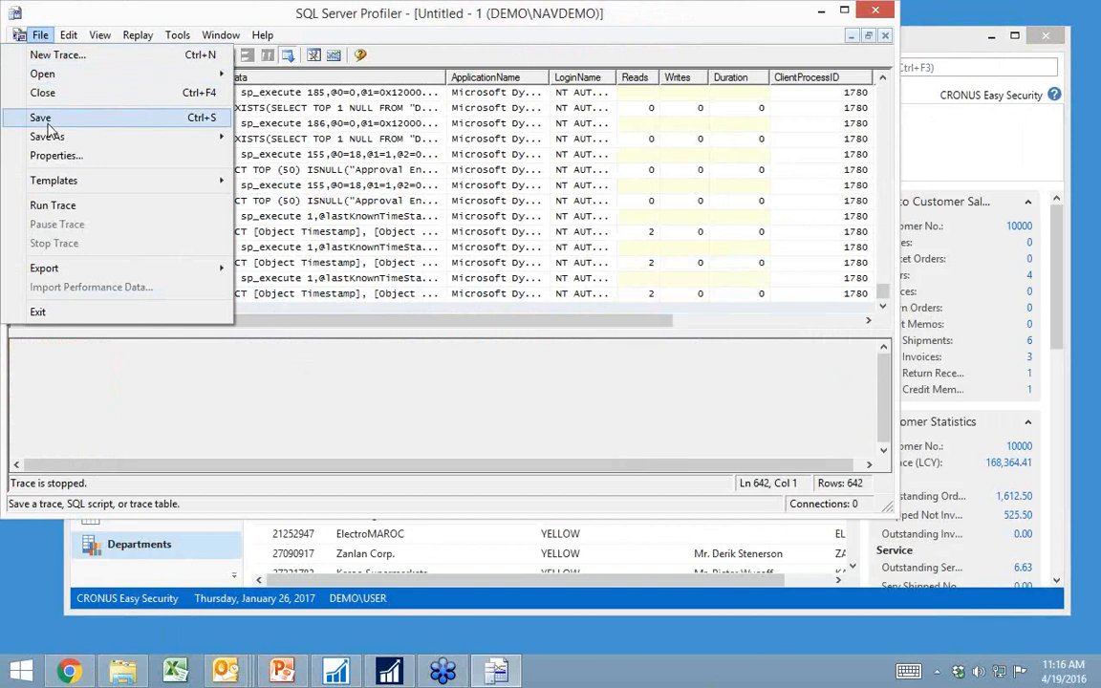
{"action": "mouse_move", "coordinate": [50, 137]}
{"action": "left_click", "coordinate": [316, 193]}
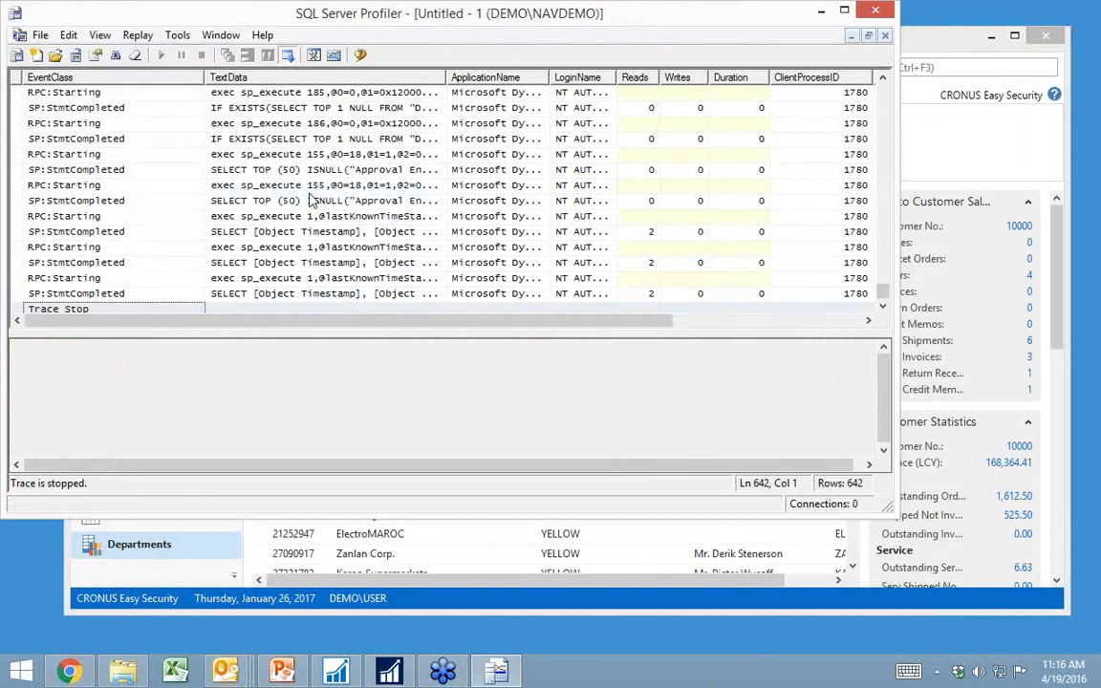
{"action": "type", "text": "Edit"}
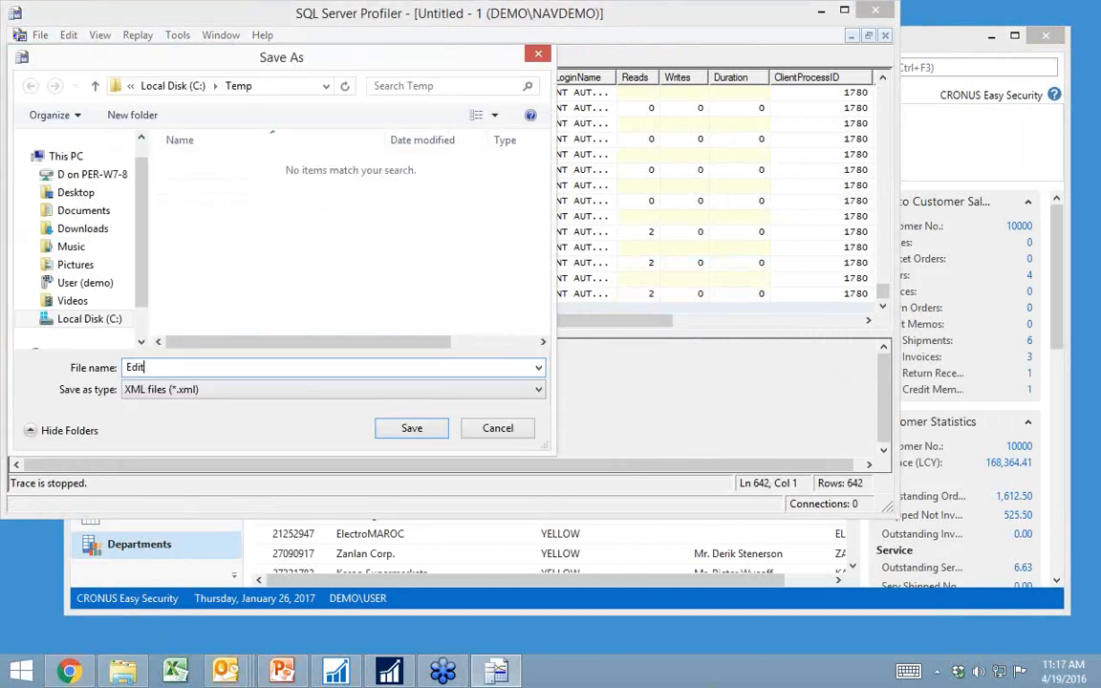
{"action": "type", "text": " custome"}
{"action": "key", "text": "Return"}
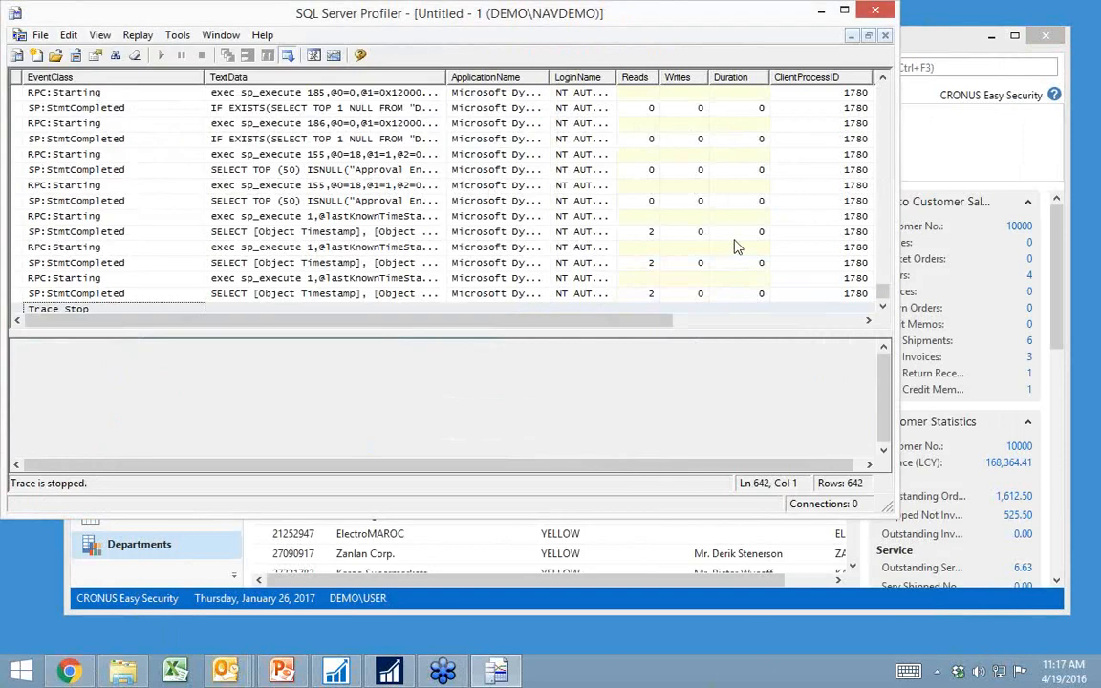
Step: Return to the Permission Sets list in Microsoft Dynamics NAV and create a new permission set with the ID EDIT CUSTOMER
{"action": "left_click", "coordinate": [822, 11]}
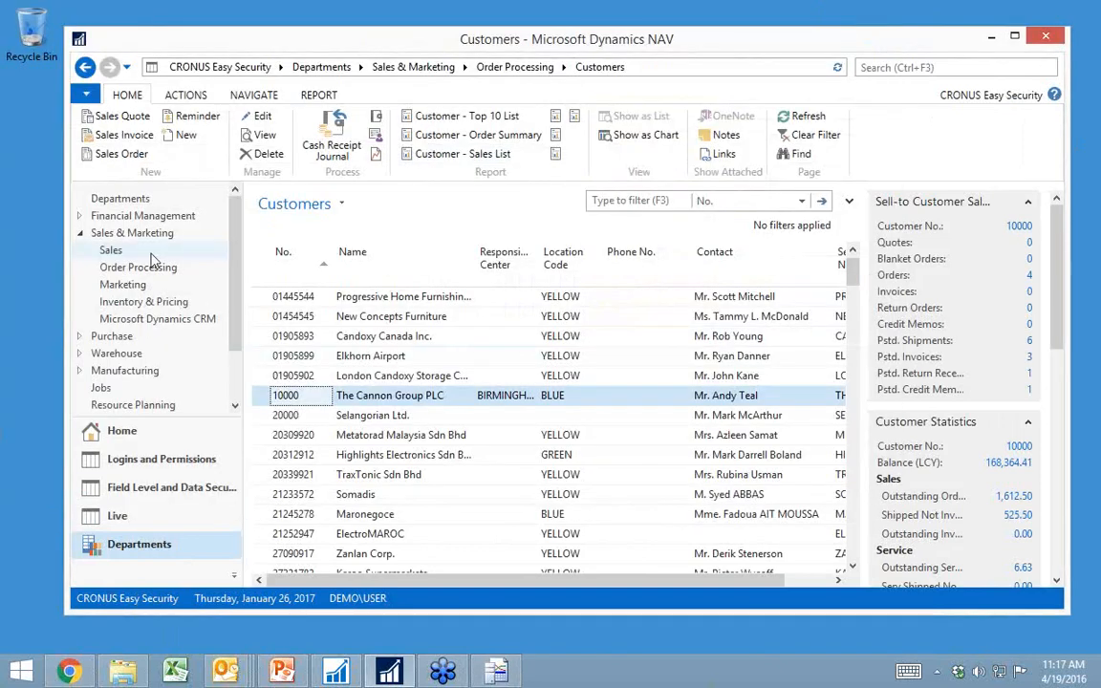
{"action": "left_click", "coordinate": [124, 432]}
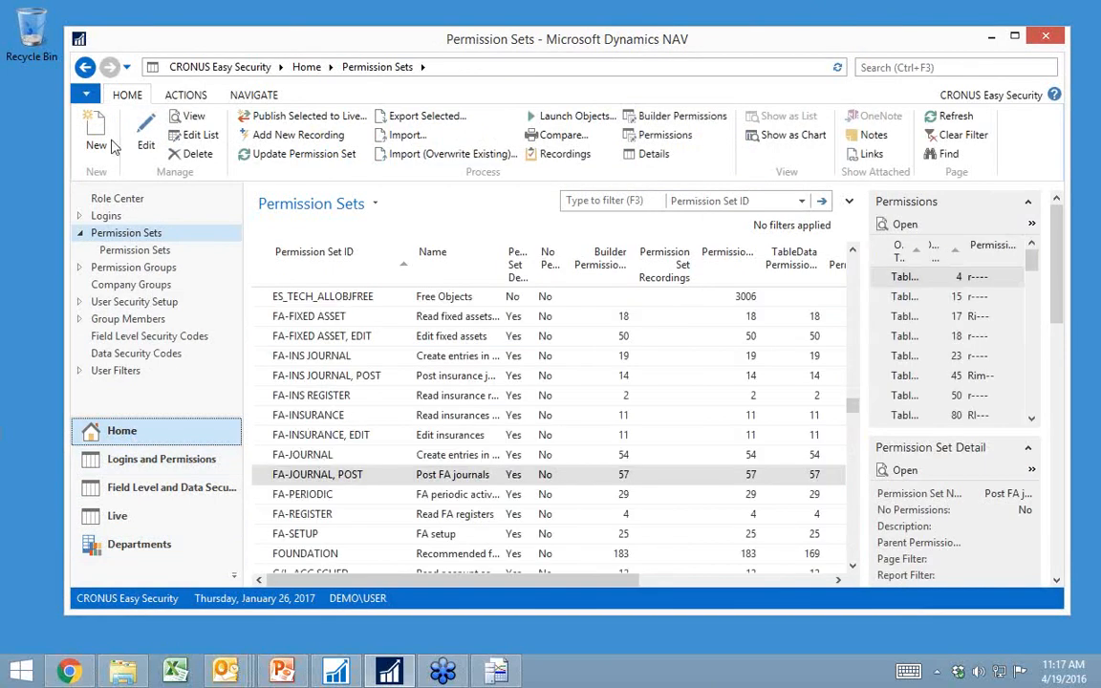
{"action": "left_click", "coordinate": [97, 139]}
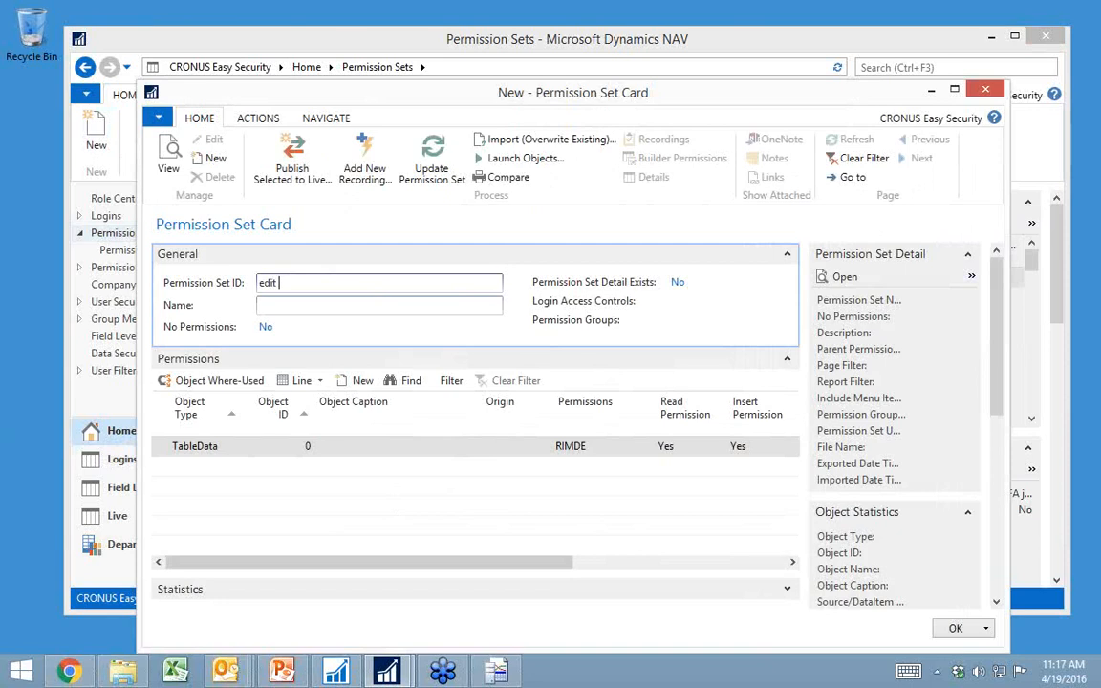
{"action": "type", "text": "edit customer"}
{"action": "key", "text": "Tab"}
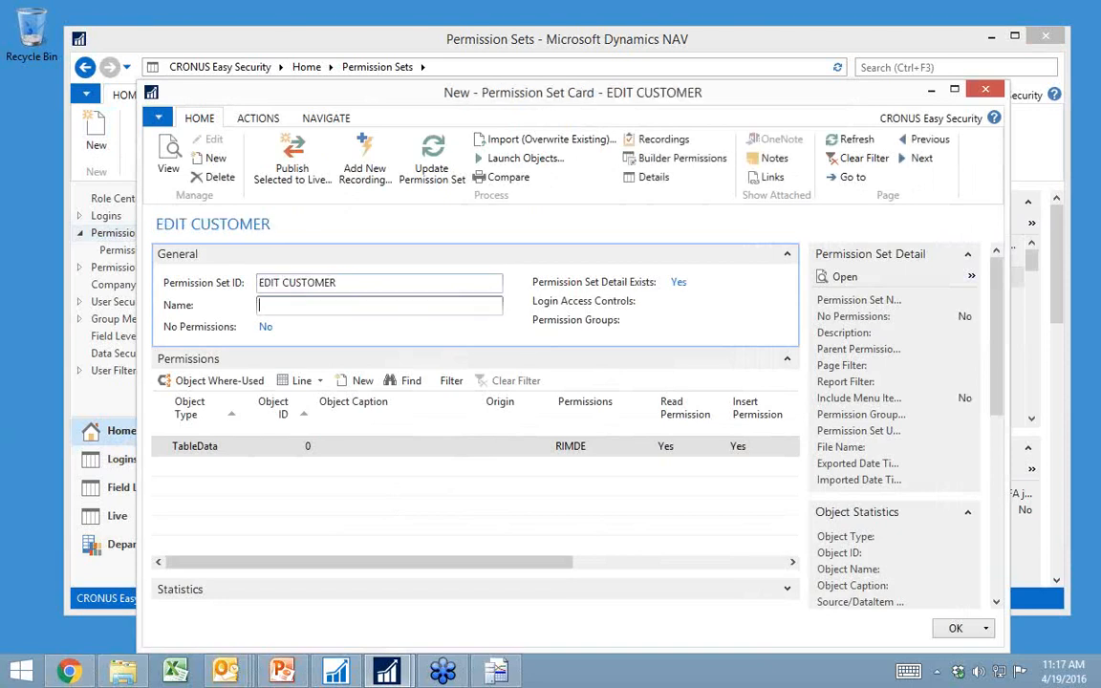
Step: Add a new recording to the EDIT CUSTOMER permission set from Edit customer.xml, including all trace clients
{"action": "left_click", "coordinate": [366, 167]}
{"action": "left_click", "coordinate": [361, 229]}
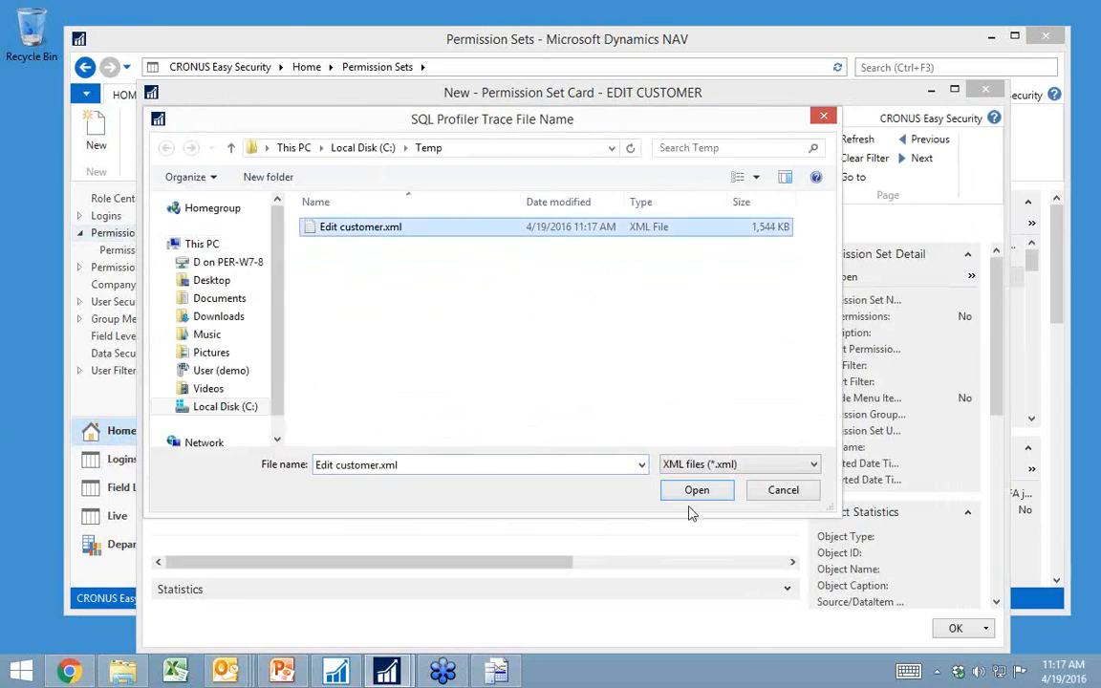
{"action": "left_click", "coordinate": [718, 491]}
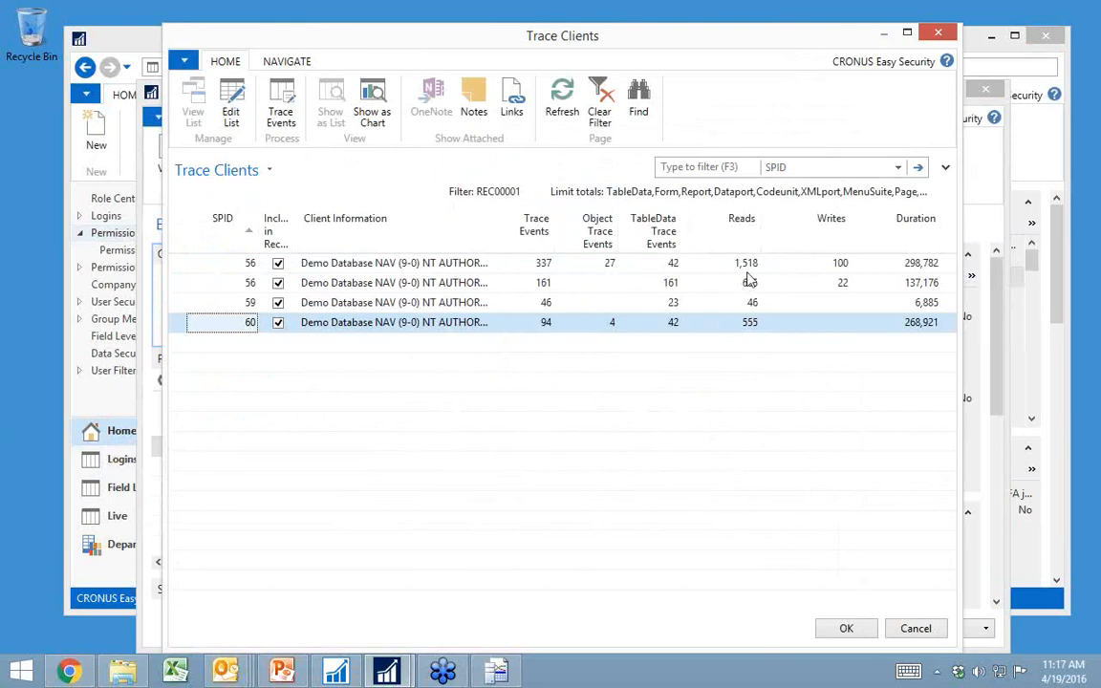
{"action": "left_click", "coordinate": [846, 628]}
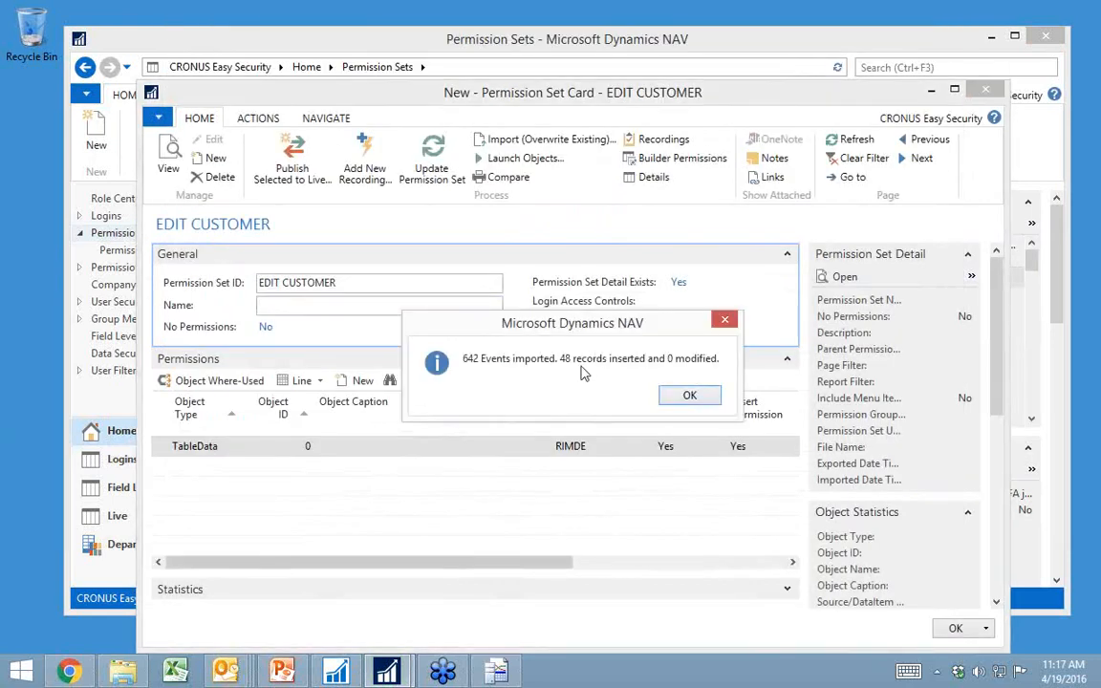
{"action": "left_click", "coordinate": [705, 401]}
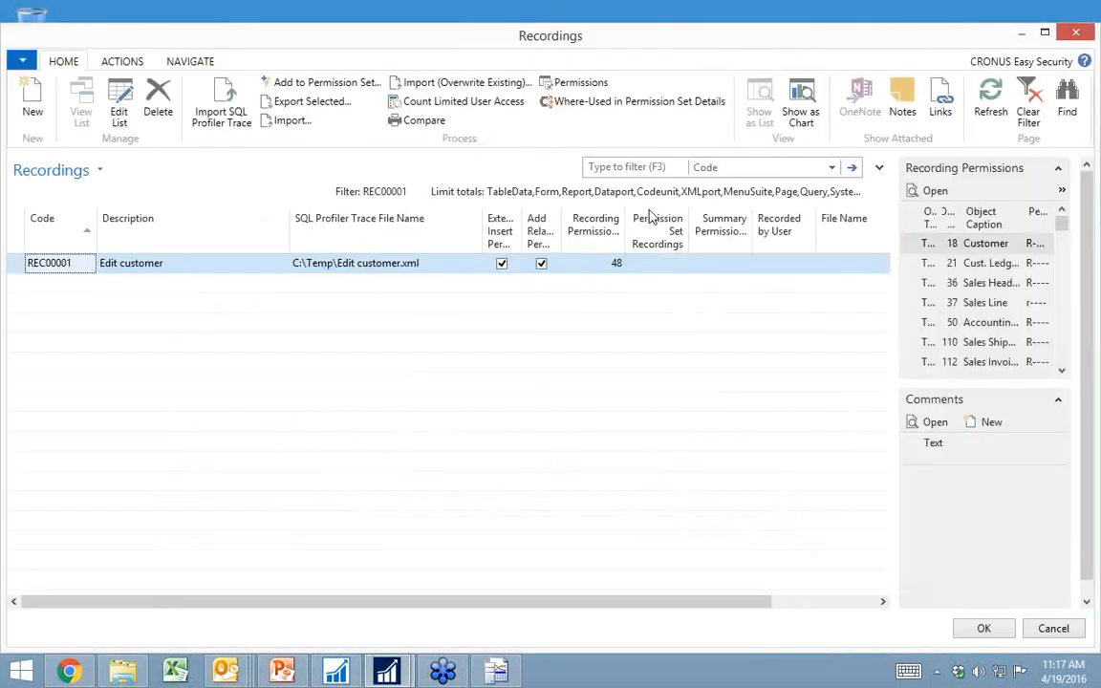
Step: Open the permissions captured in the Edit customer recording, review the table, page and query entries, and close them
{"action": "left_click", "coordinate": [581, 86]}
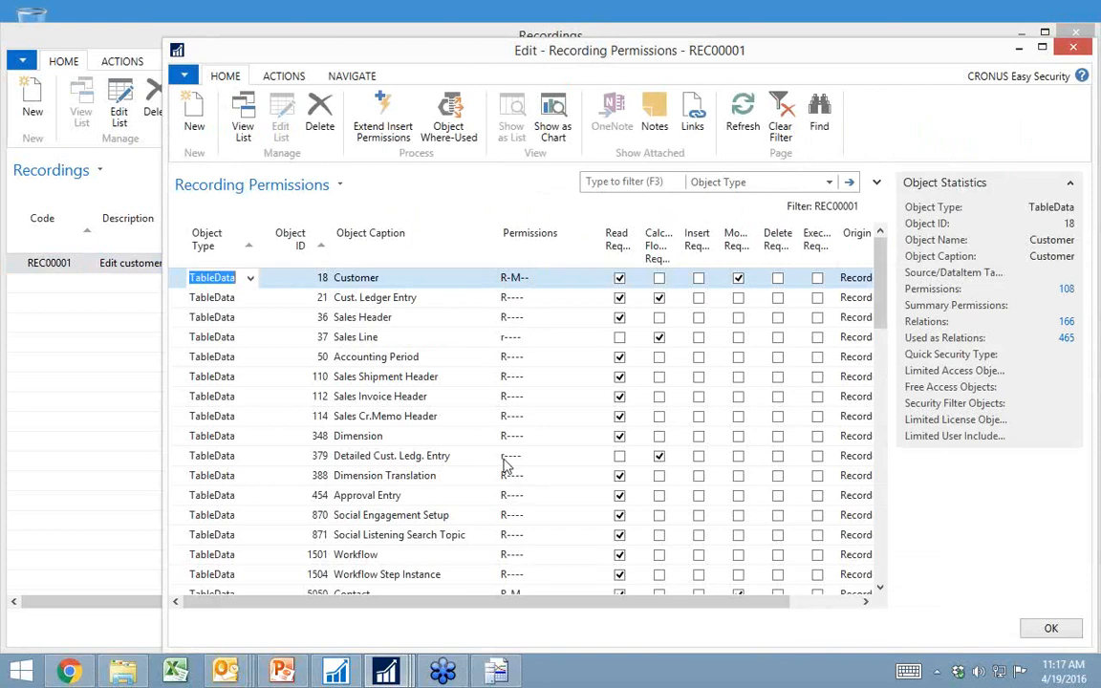
{"action": "scroll", "coordinate": [472, 490], "scroll_direction": "down", "scroll_amount": 1}
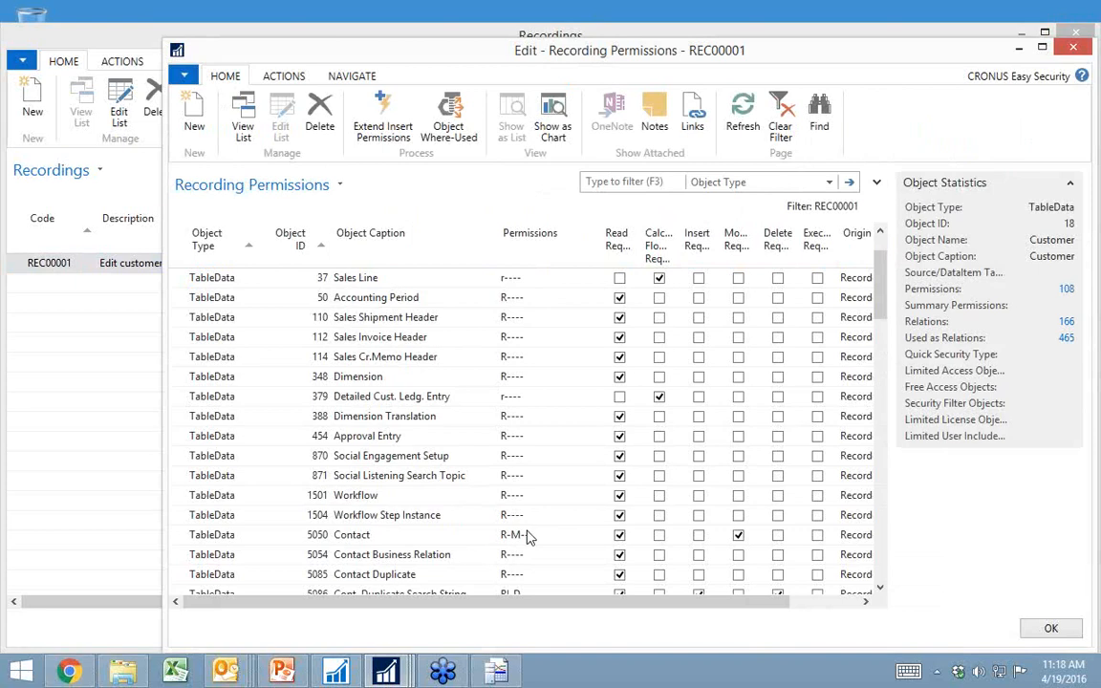
{"action": "scroll", "coordinate": [525, 536], "scroll_direction": "down", "scroll_amount": 2}
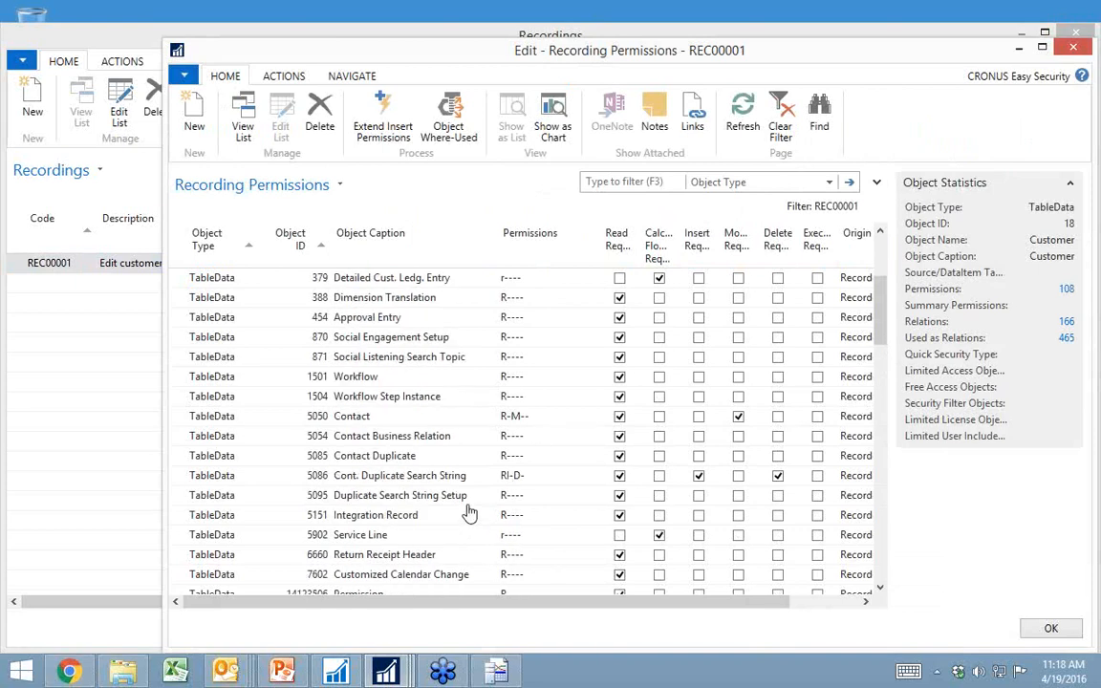
{"action": "scroll", "coordinate": [466, 511], "scroll_direction": "down", "scroll_amount": 8}
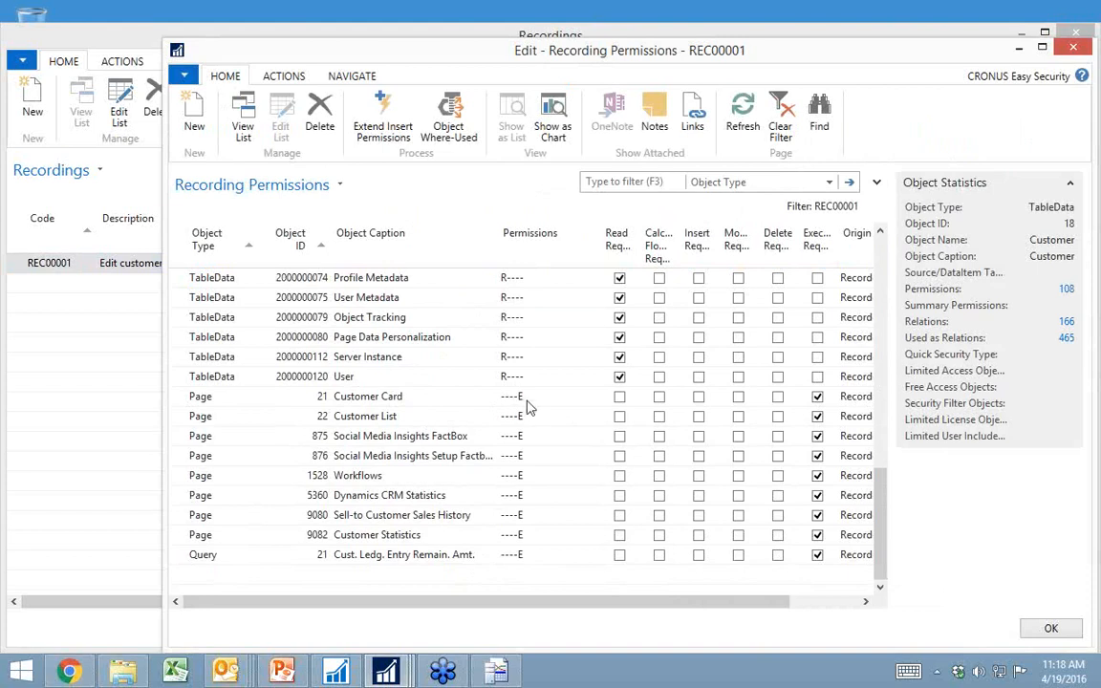
{"action": "key", "text": "Escape"}
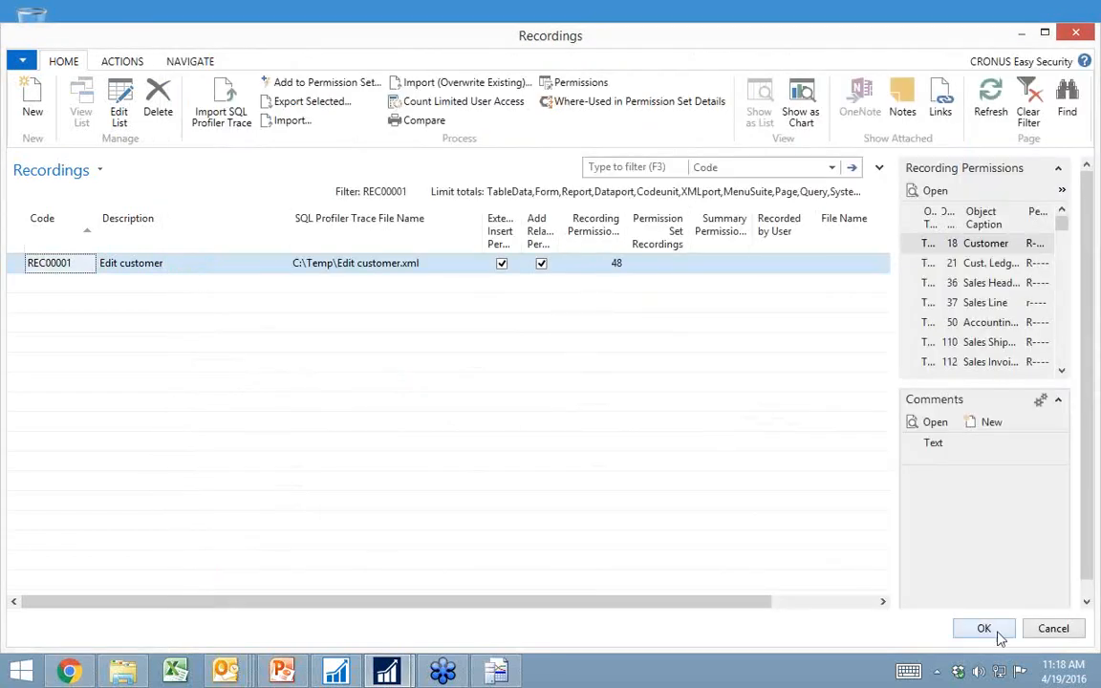
Step: Accept the recordings list and update the EDIT CUSTOMER permission set with the recorded permissions
{"action": "left_click", "coordinate": [983, 628]}
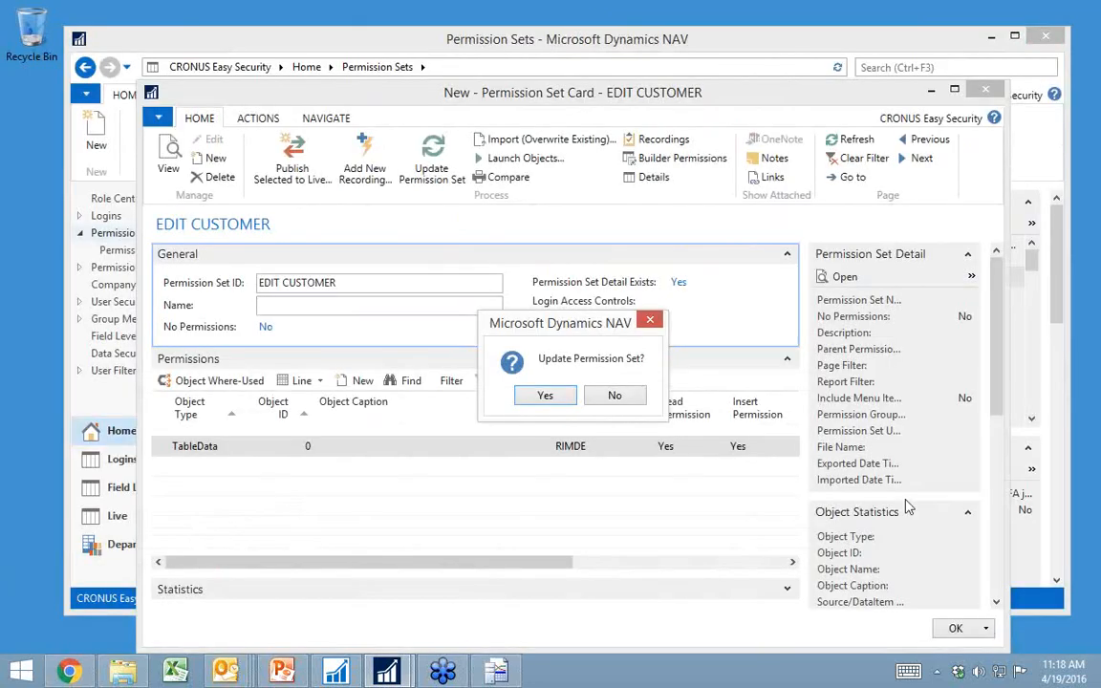
{"action": "left_click", "coordinate": [542, 398]}
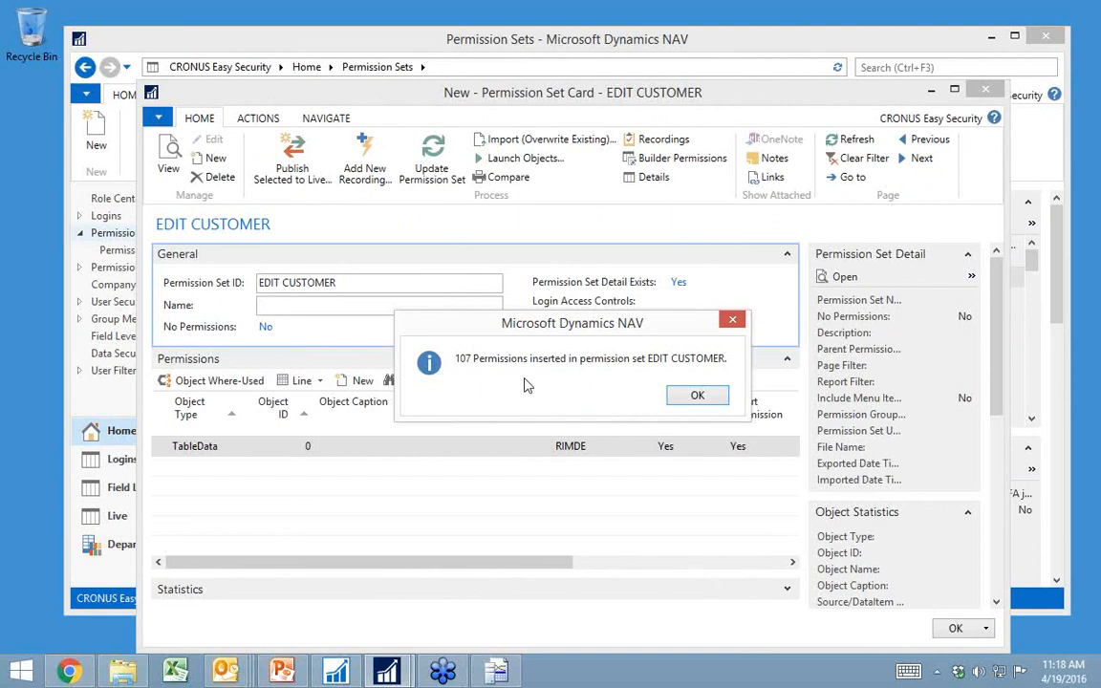
{"action": "left_click", "coordinate": [708, 401]}
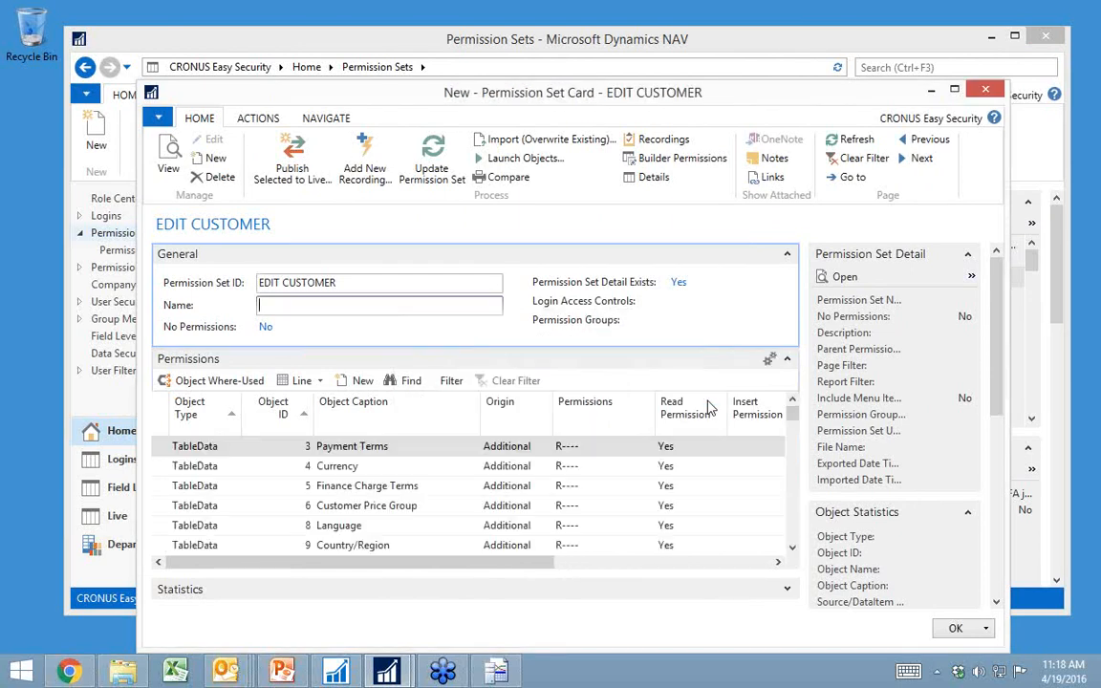
Step: Check the origin and access of the Customer table entry in the EDIT CUSTOMER permission set, and close the card
{"action": "scroll", "coordinate": [494, 475], "scroll_direction": "down", "scroll_amount": 1}
{"action": "scroll", "coordinate": [506, 488], "scroll_direction": "down", "scroll_amount": 1}
{"action": "left_click", "coordinate": [513, 502]}
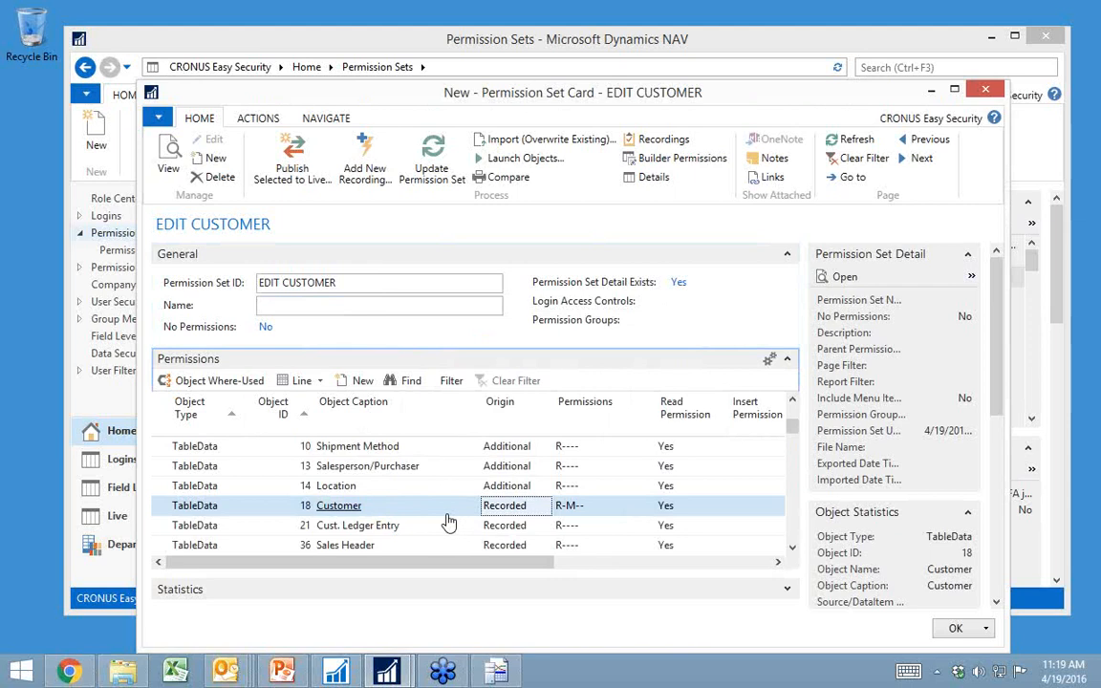
{"action": "key", "text": "Escape"}
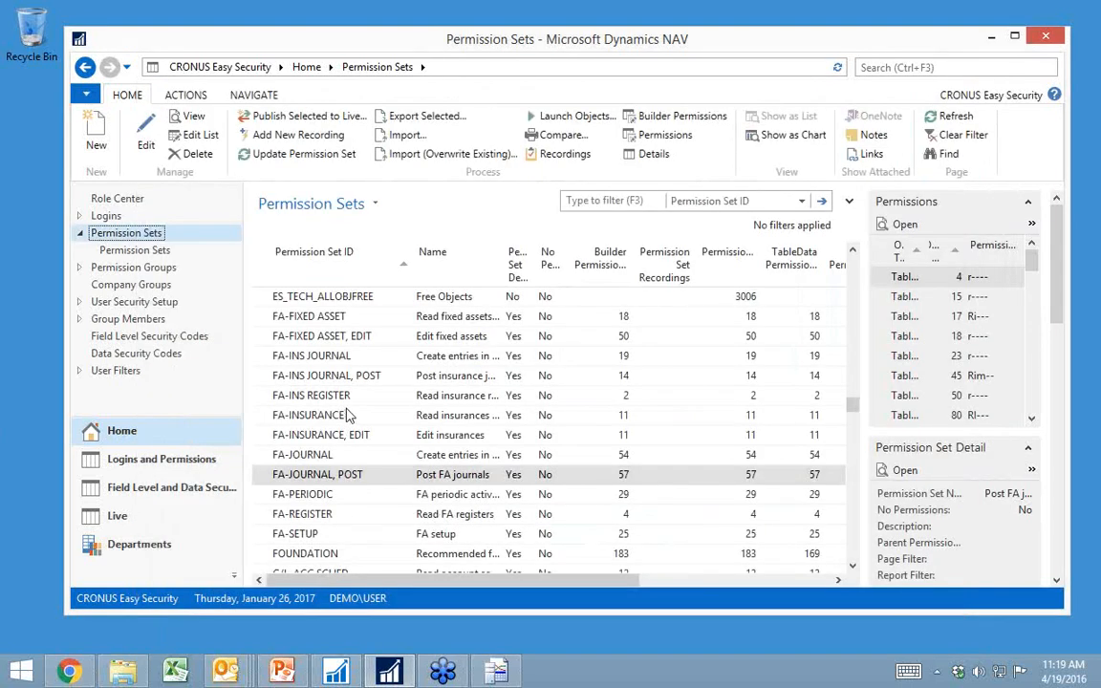
Step: Browse the Permission Sets list back to the predefined E_CUST customer permission sets
{"action": "scroll", "coordinate": [315, 413], "scroll_direction": "up", "scroll_amount": 10}
{"action": "scroll", "coordinate": [316, 412], "scroll_direction": "up", "scroll_amount": 15}
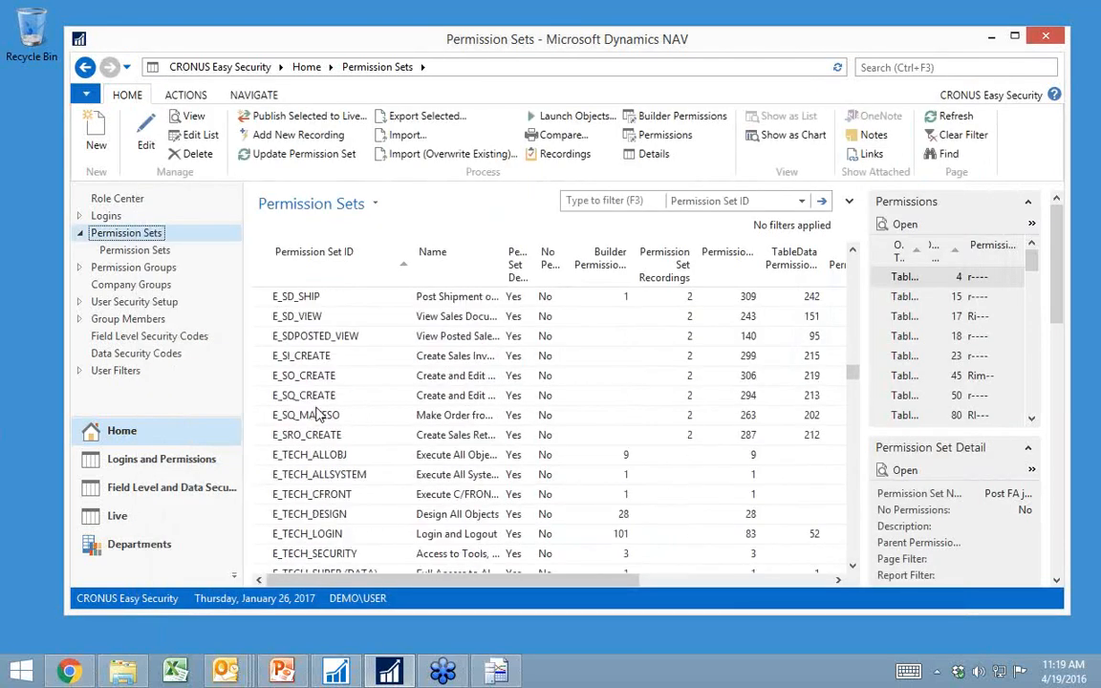
{"action": "scroll", "coordinate": [315, 373], "scroll_direction": "up", "scroll_amount": 12}
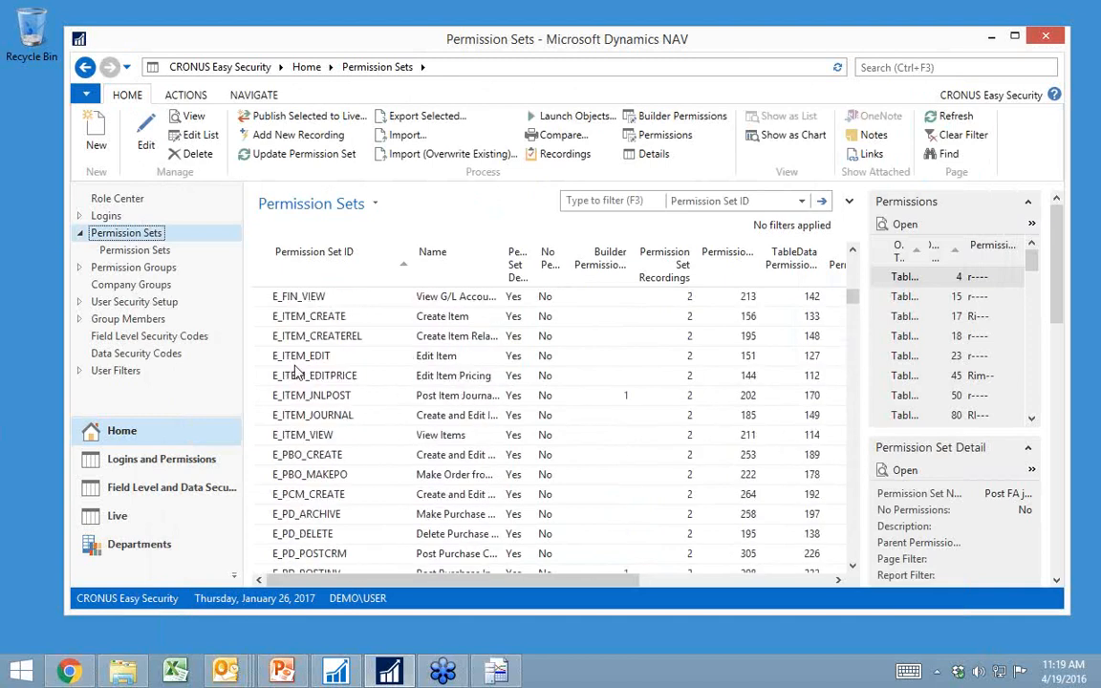
{"action": "scroll", "coordinate": [353, 382], "scroll_direction": "up", "scroll_amount": 1}
{"action": "scroll", "coordinate": [364, 386], "scroll_direction": "up", "scroll_amount": 3}
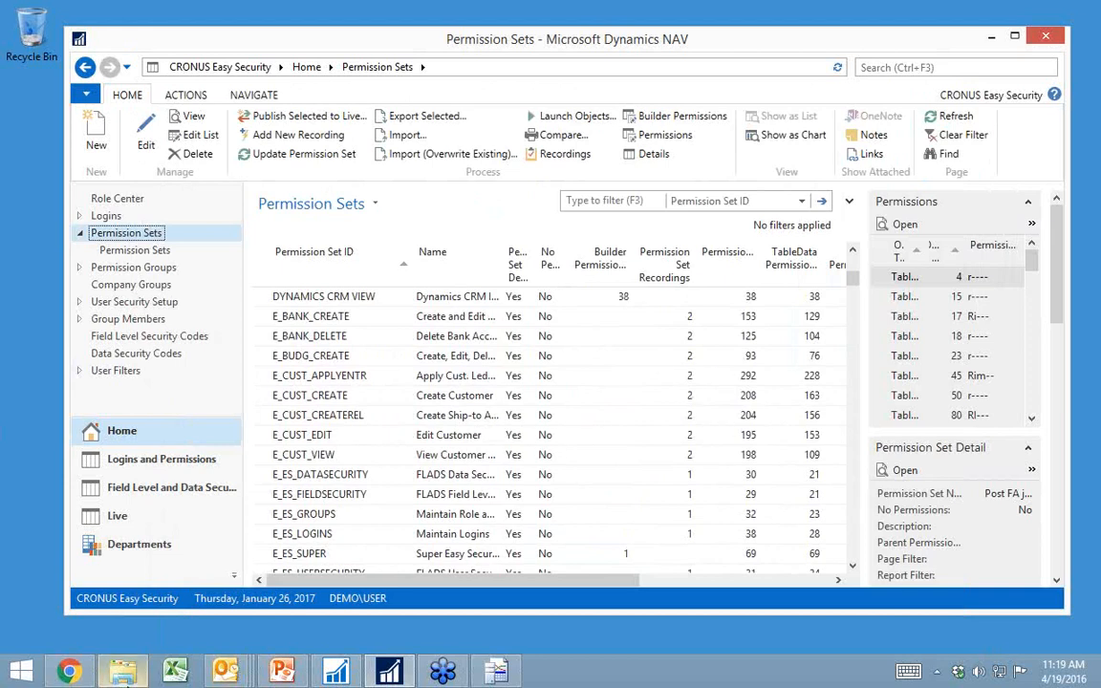
Step: Open the workbook SoD Permission Sets ES1.41.12.xlsx in Excel and review its Recordings sheet from Sales & Receivables through Inventory
{"action": "right_click", "coordinate": [176, 672]}
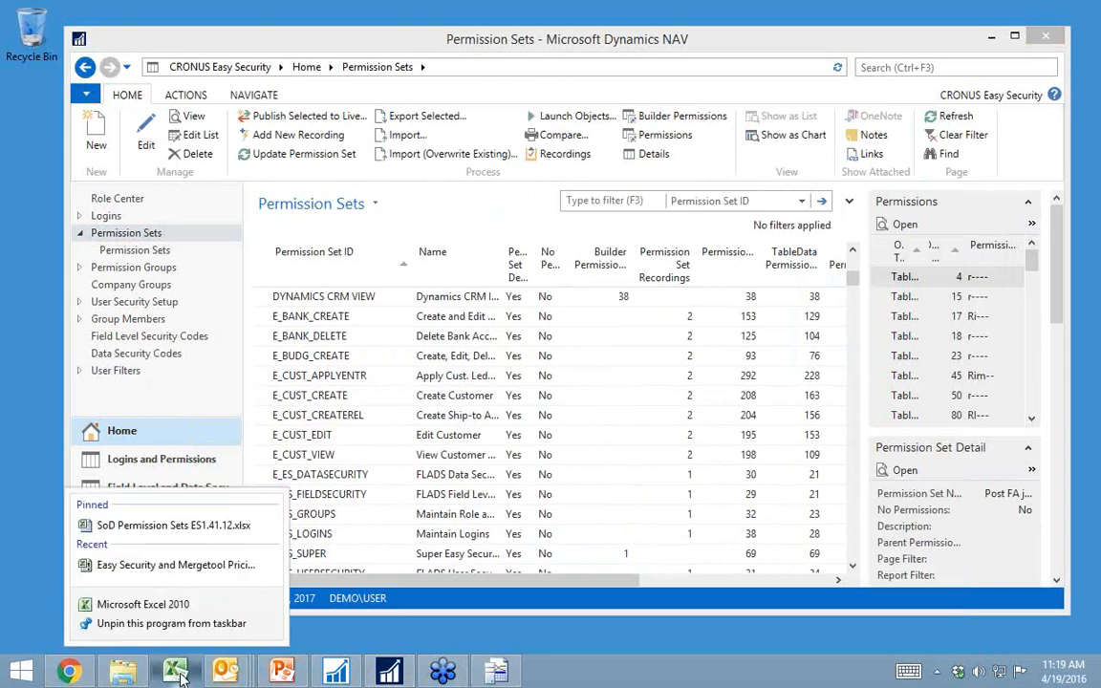
{"action": "left_click", "coordinate": [191, 526]}
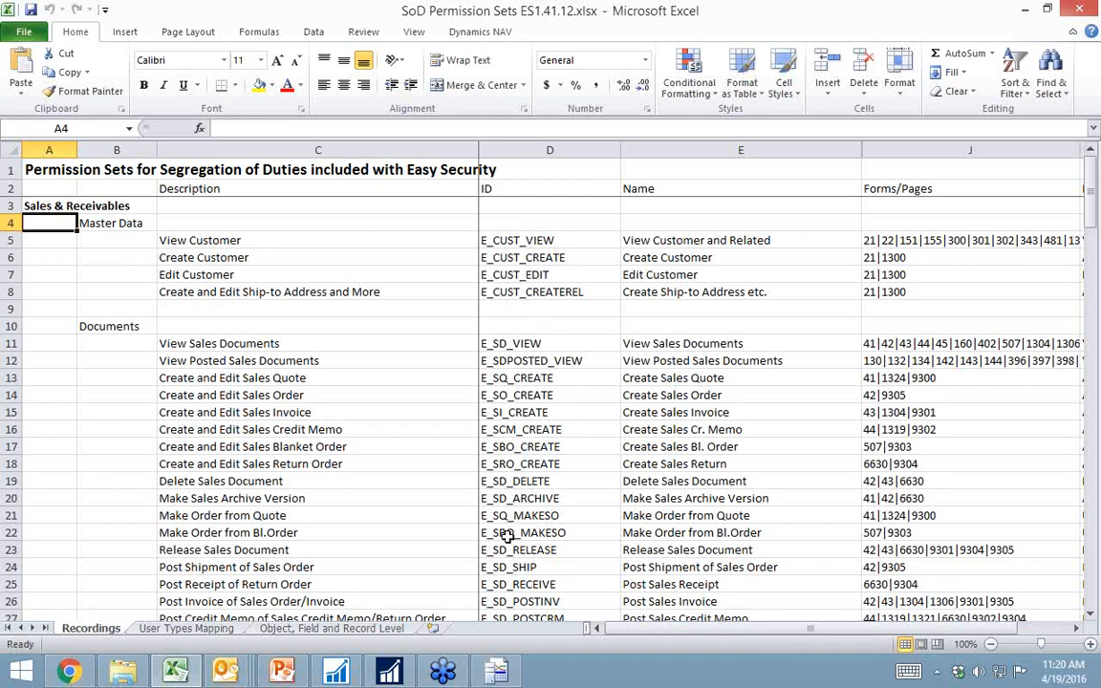
{"action": "scroll", "coordinate": [521, 429], "scroll_direction": "down", "scroll_amount": 2}
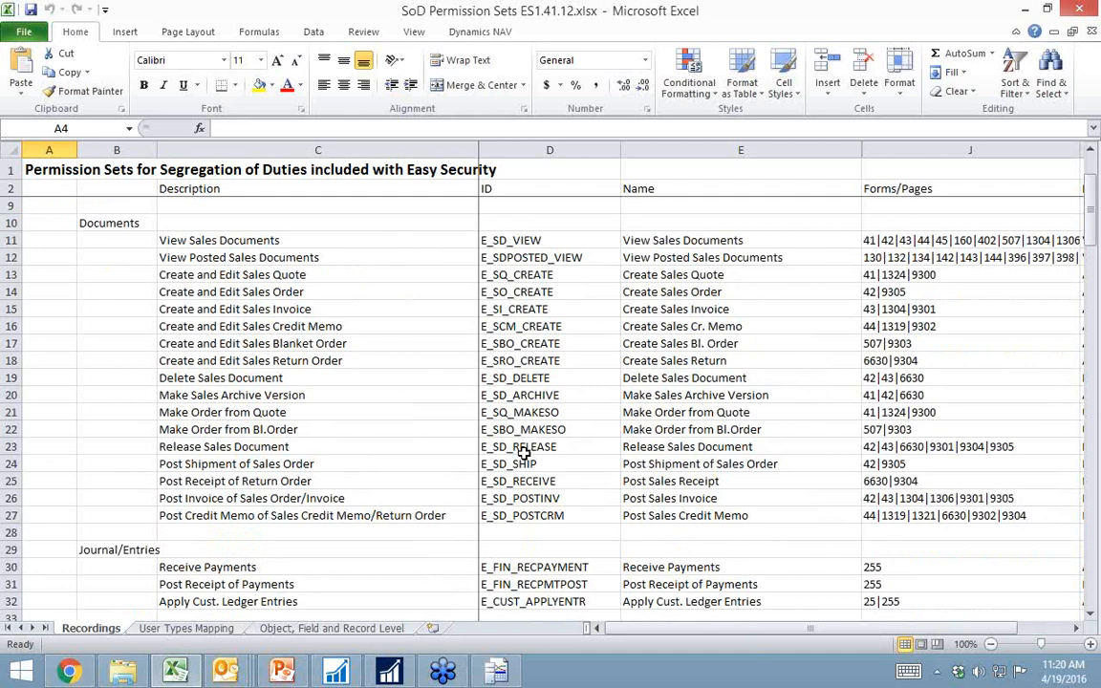
{"action": "scroll", "coordinate": [126, 330], "scroll_direction": "down", "scroll_amount": 6}
{"action": "scroll", "coordinate": [76, 311], "scroll_direction": "down", "scroll_amount": 13}
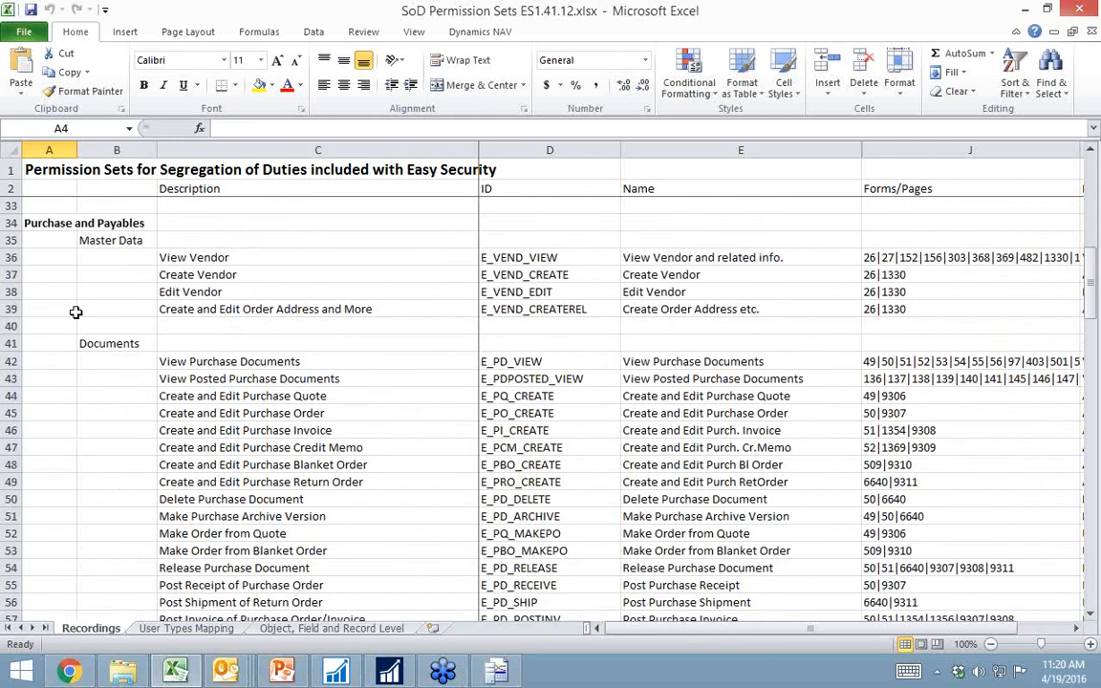
{"action": "scroll", "coordinate": [66, 378], "scroll_direction": "down", "scroll_amount": 5}
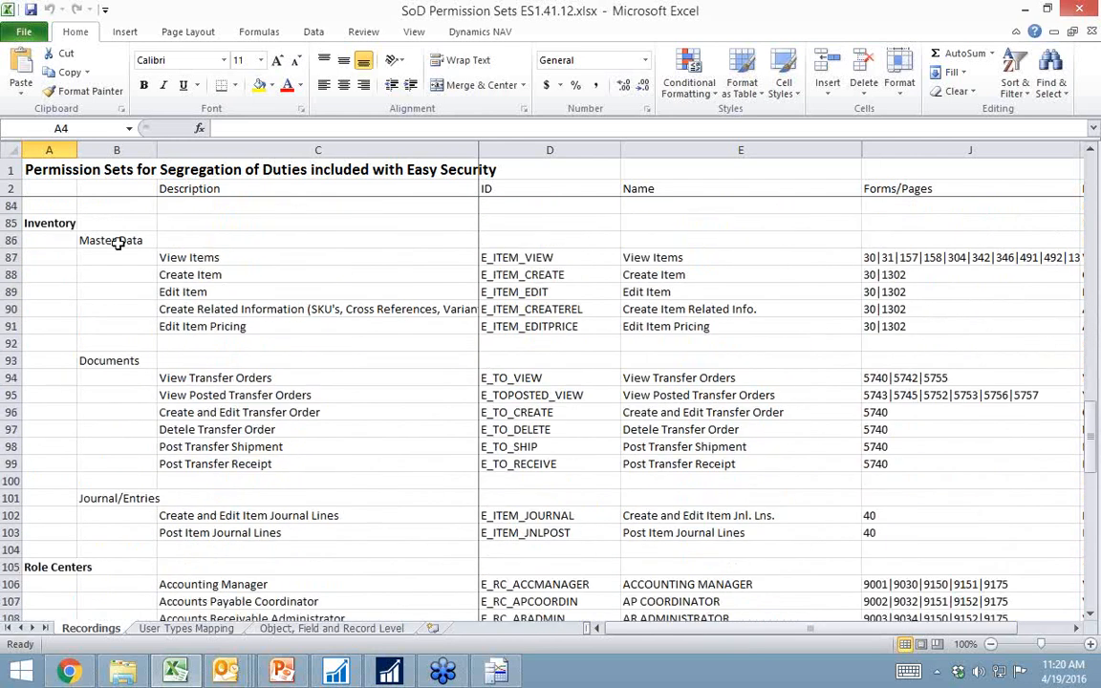
{"action": "left_click", "coordinate": [11, 534]}
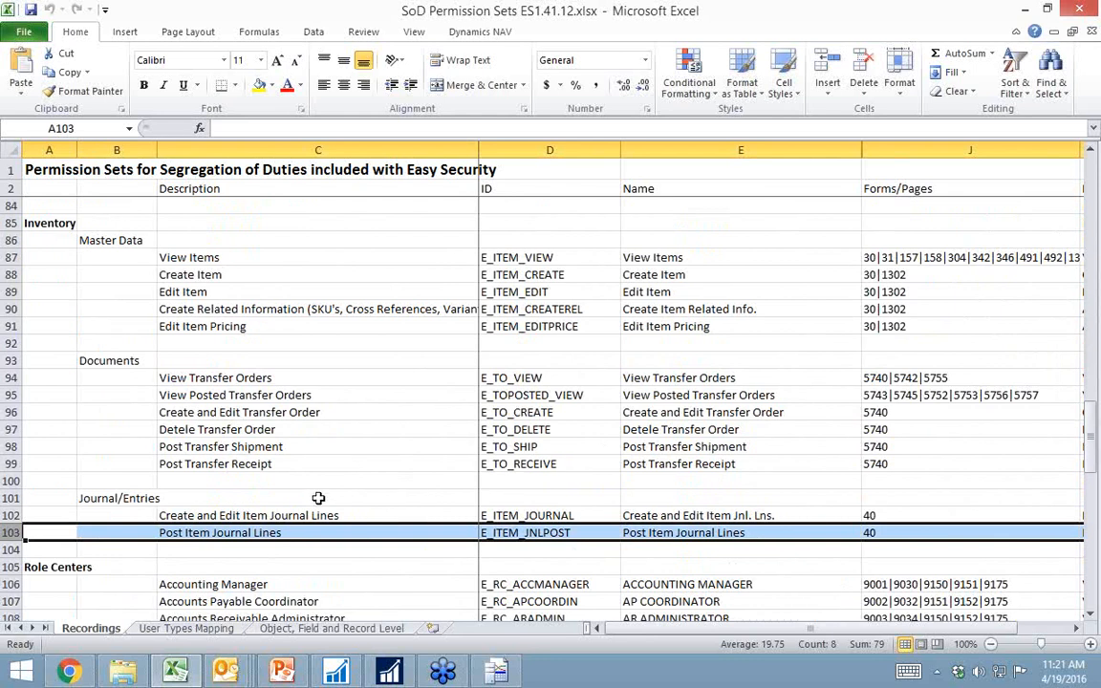
Step: On the User Types Mapping sheet, highlight the Customer Service column and examine its assigned permission sets through the Technical section
{"action": "left_click", "coordinate": [213, 631]}
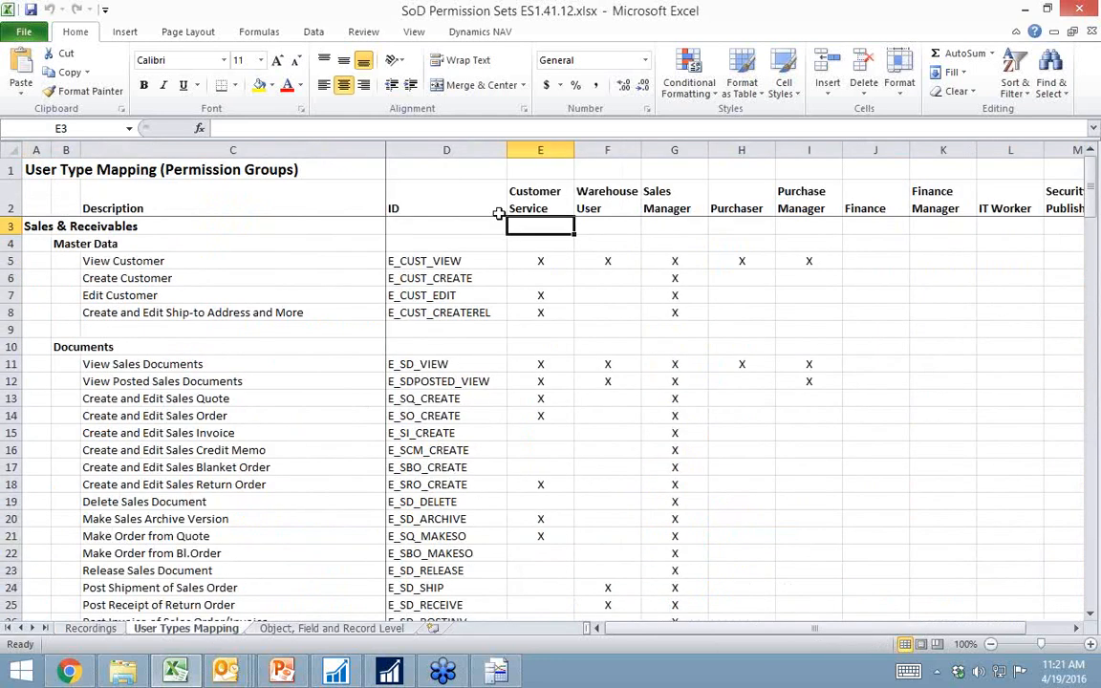
{"action": "left_click", "coordinate": [549, 150]}
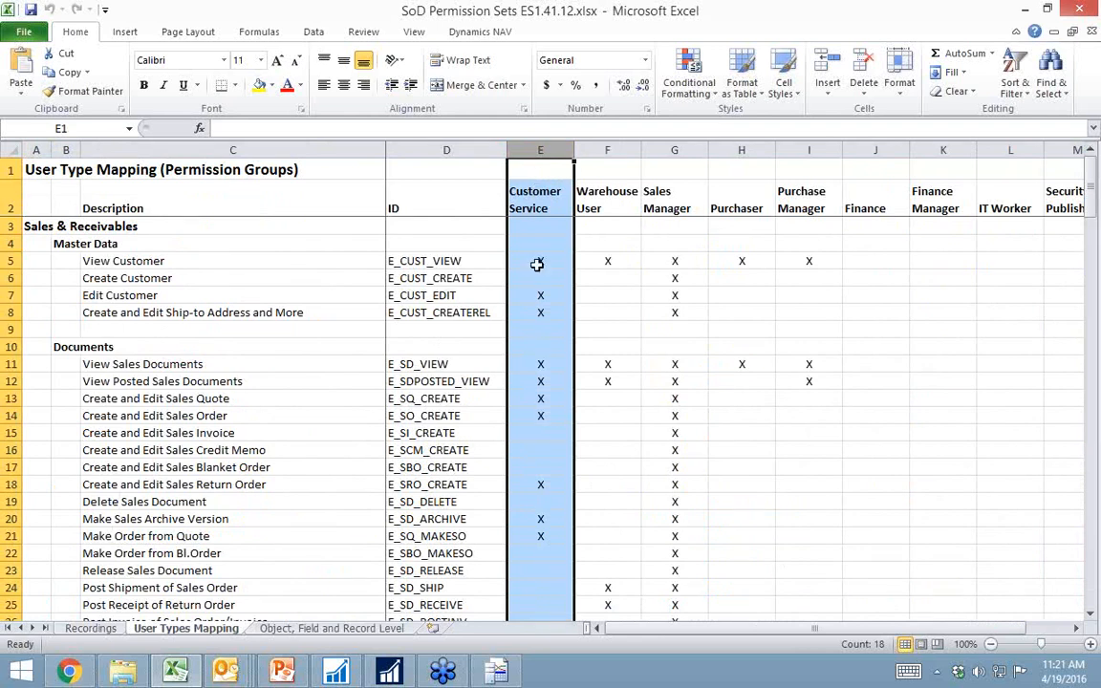
{"action": "scroll", "coordinate": [538, 590], "scroll_direction": "down", "scroll_amount": 10}
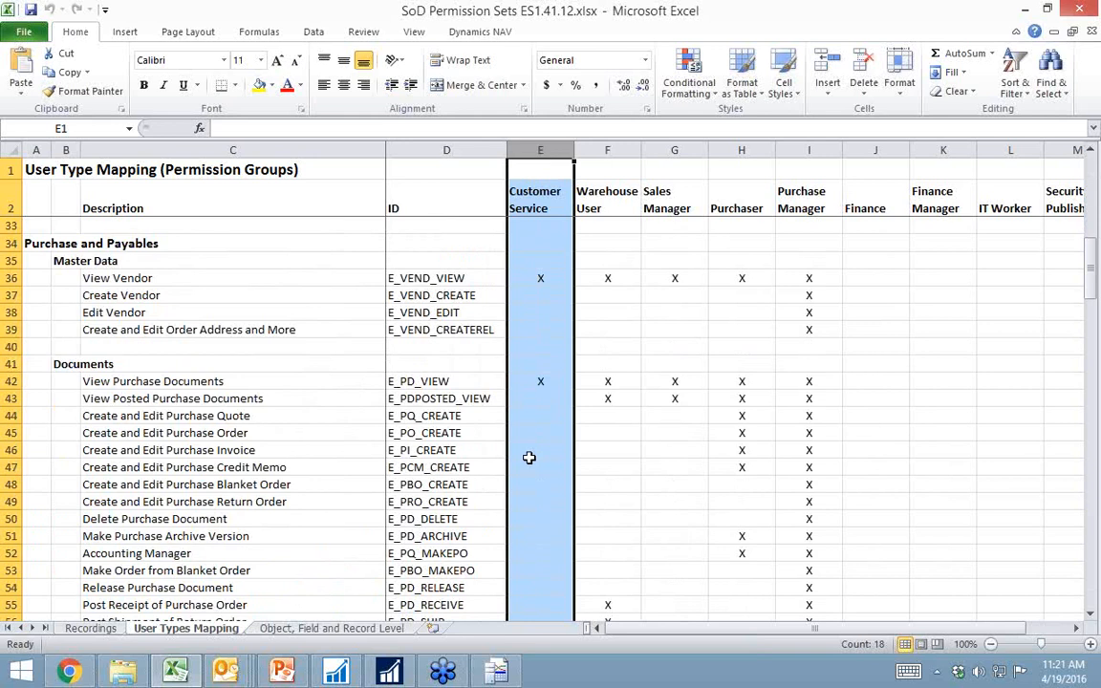
{"action": "scroll", "coordinate": [526, 542], "scroll_direction": "down", "scroll_amount": 3}
{"action": "scroll", "coordinate": [526, 542], "scroll_direction": "down", "scroll_amount": 14}
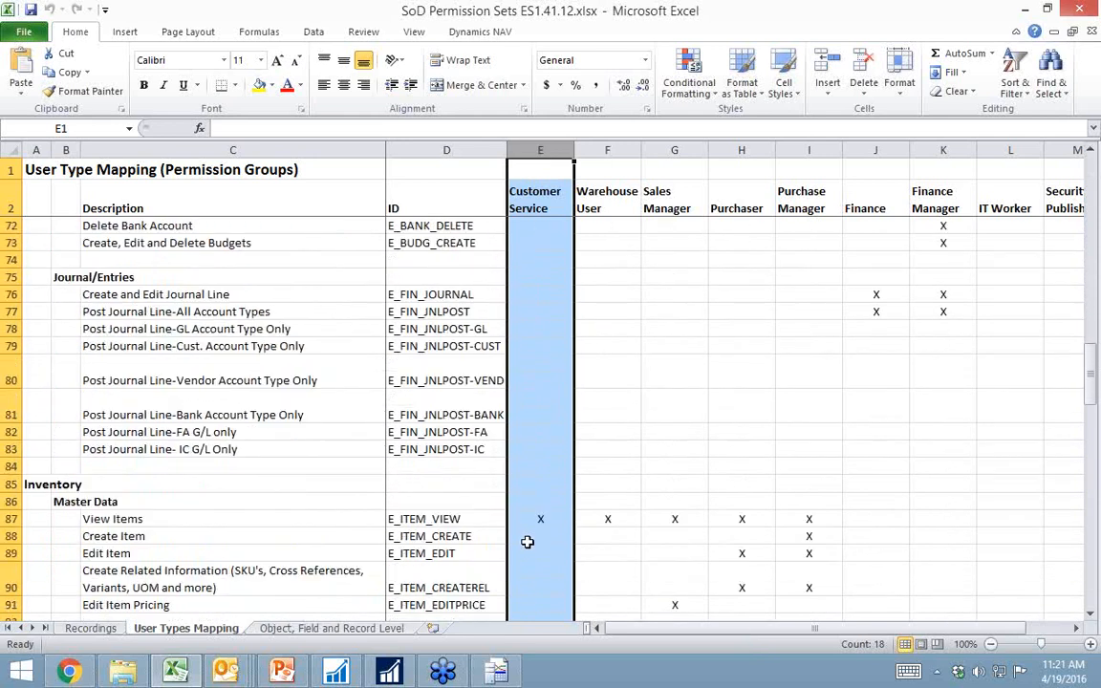
{"action": "scroll", "coordinate": [527, 542], "scroll_direction": "down", "scroll_amount": 7}
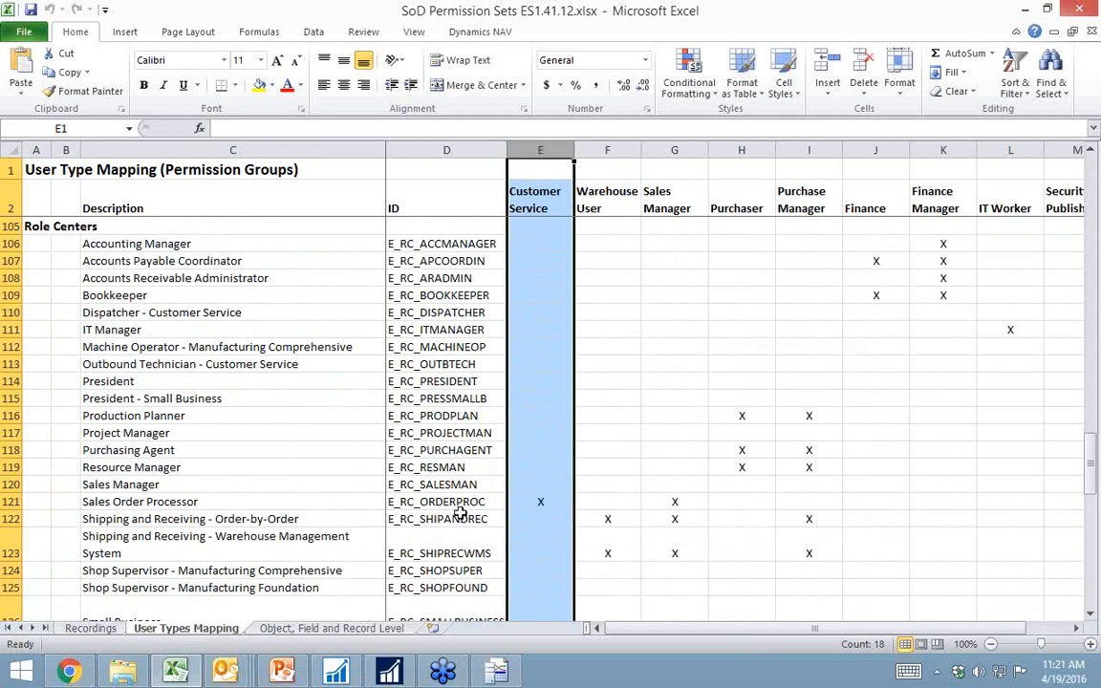
{"action": "scroll", "coordinate": [533, 512], "scroll_direction": "down", "scroll_amount": 2}
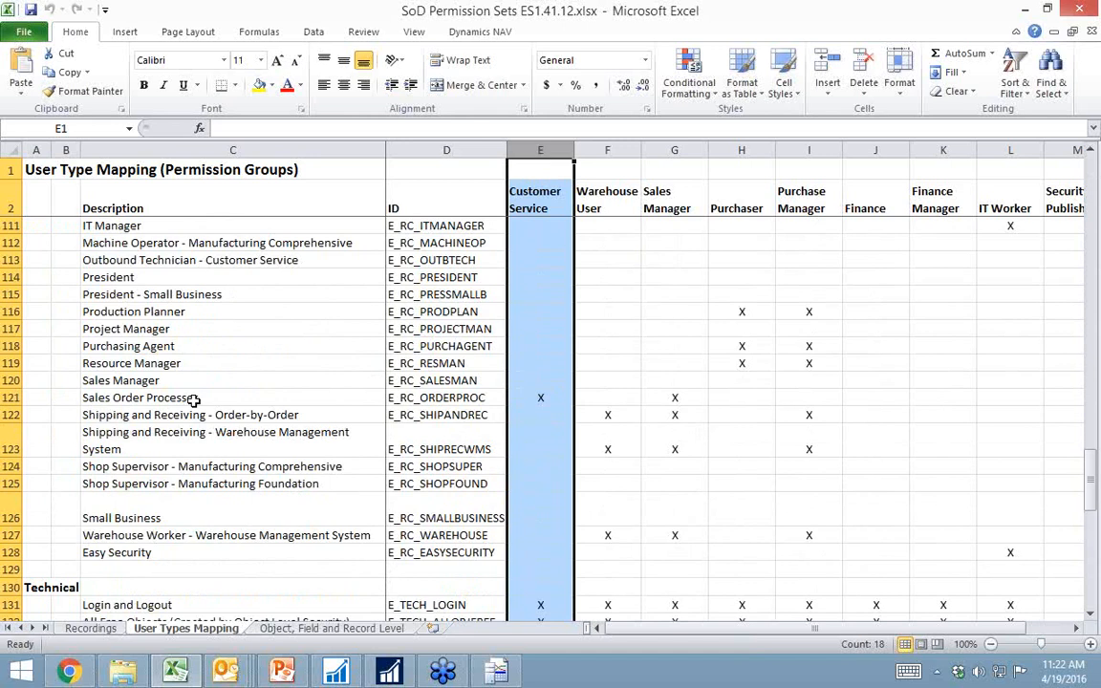
{"action": "scroll", "coordinate": [641, 536], "scroll_direction": "down", "scroll_amount": 2}
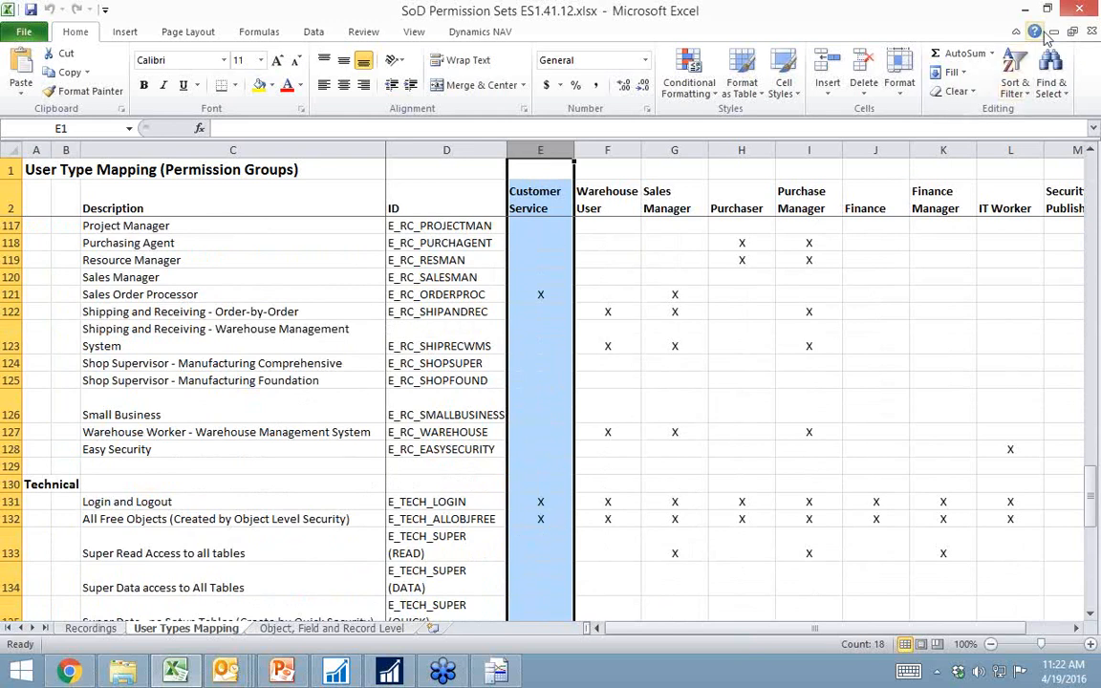
Step: Switch back to Microsoft Dynamics NAV, view the recordings linked to the E_CUST_EDIT permission set, and close them
{"action": "left_click", "coordinate": [1025, 10]}
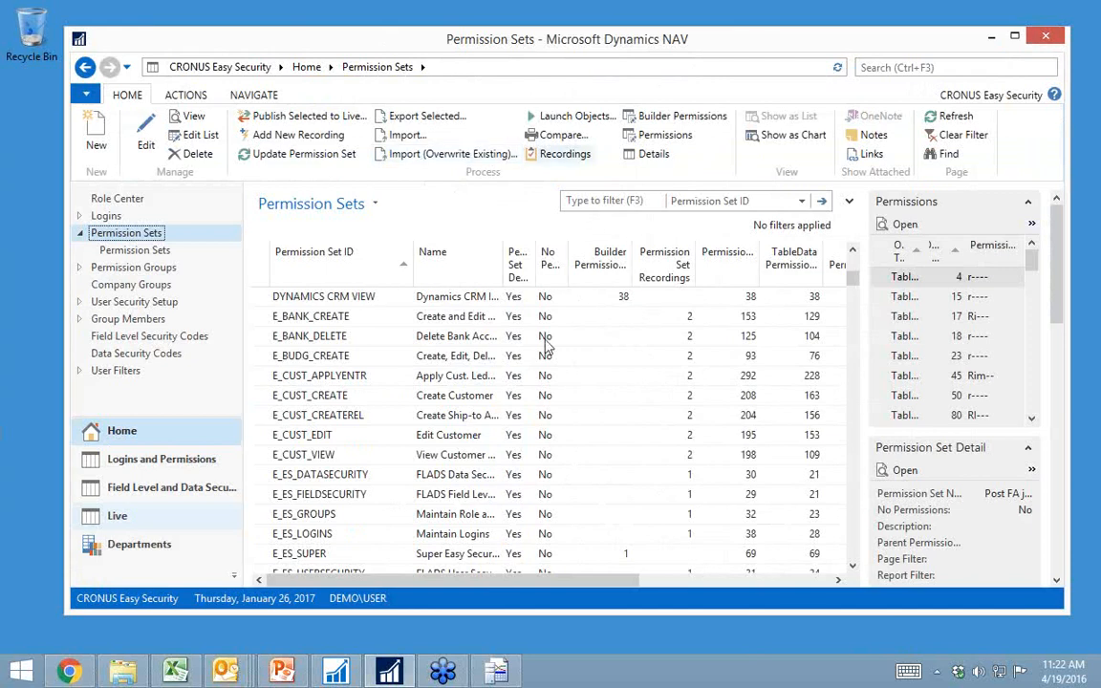
{"action": "left_click", "coordinate": [689, 439]}
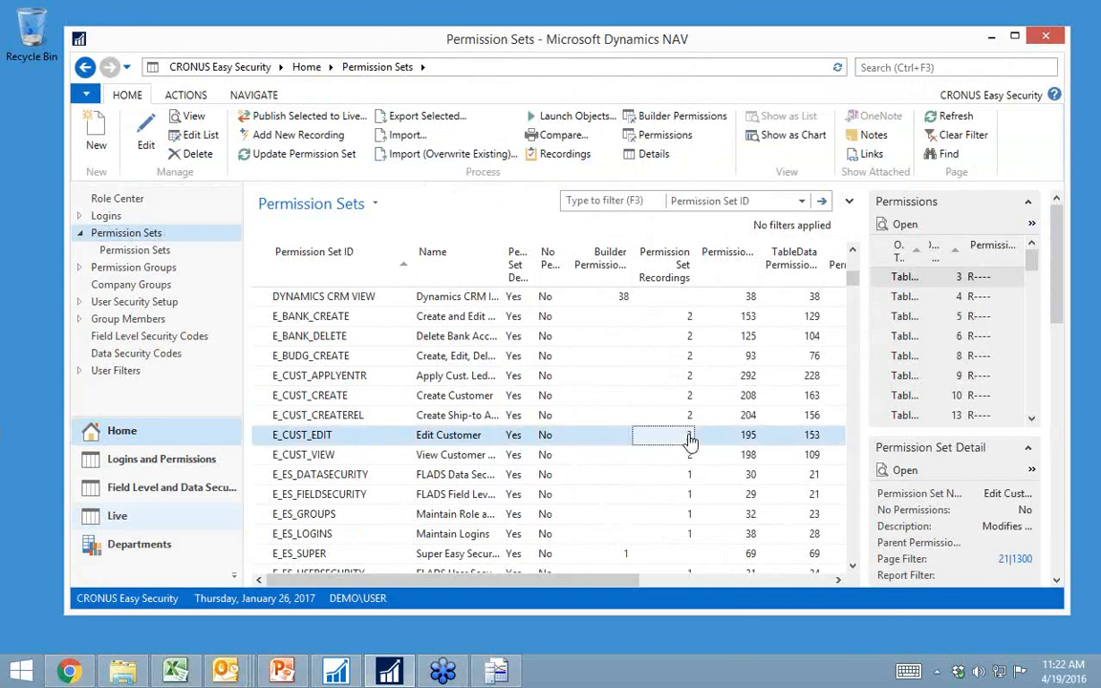
{"action": "left_click", "coordinate": [689, 436]}
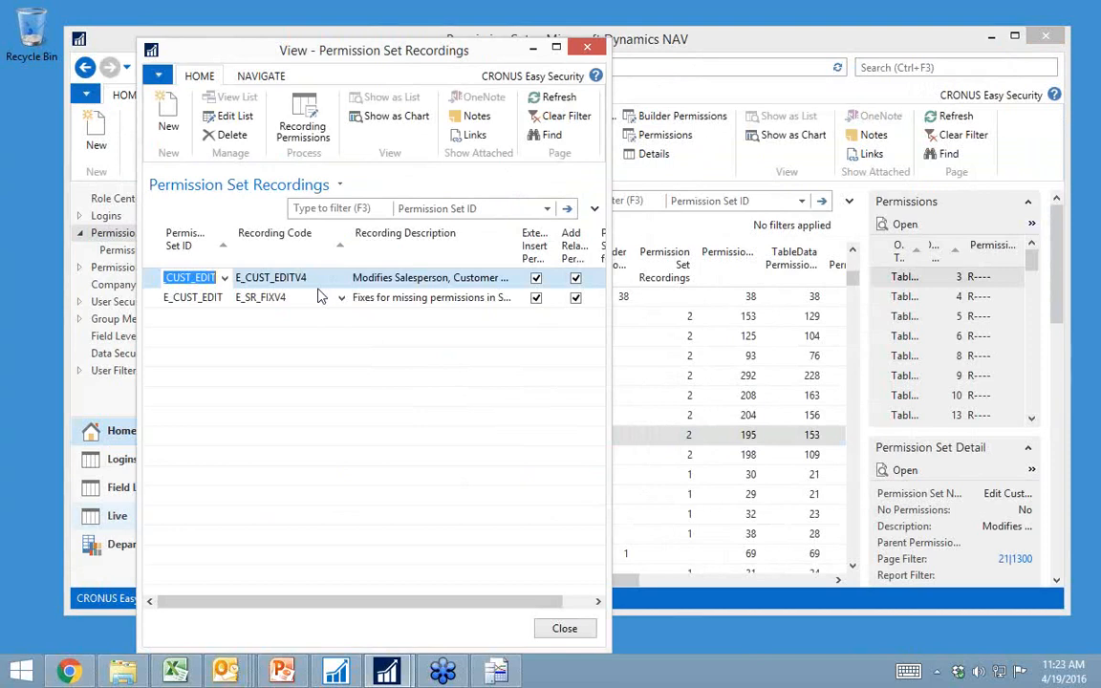
{"action": "key", "text": "Escape"}
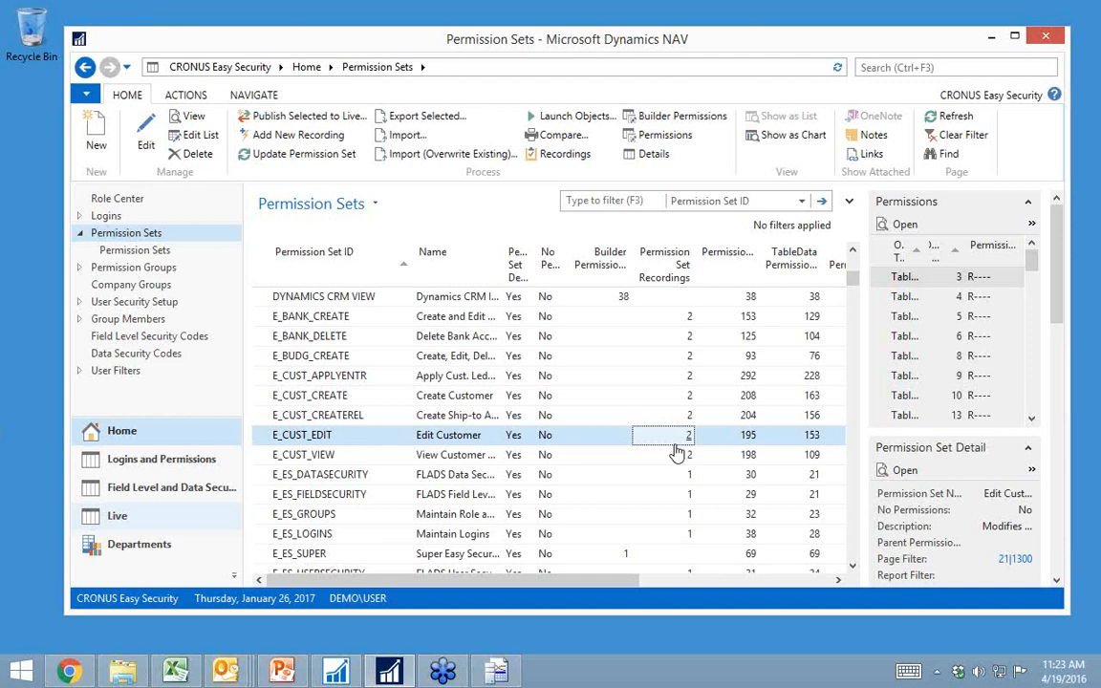
Step: Go to the Sales Orders list in Sales & Marketing's Order Processing and select the John Haddock Insurance Co. order directly below Selangorian Ltd
{"action": "left_click", "coordinate": [97, 204]}
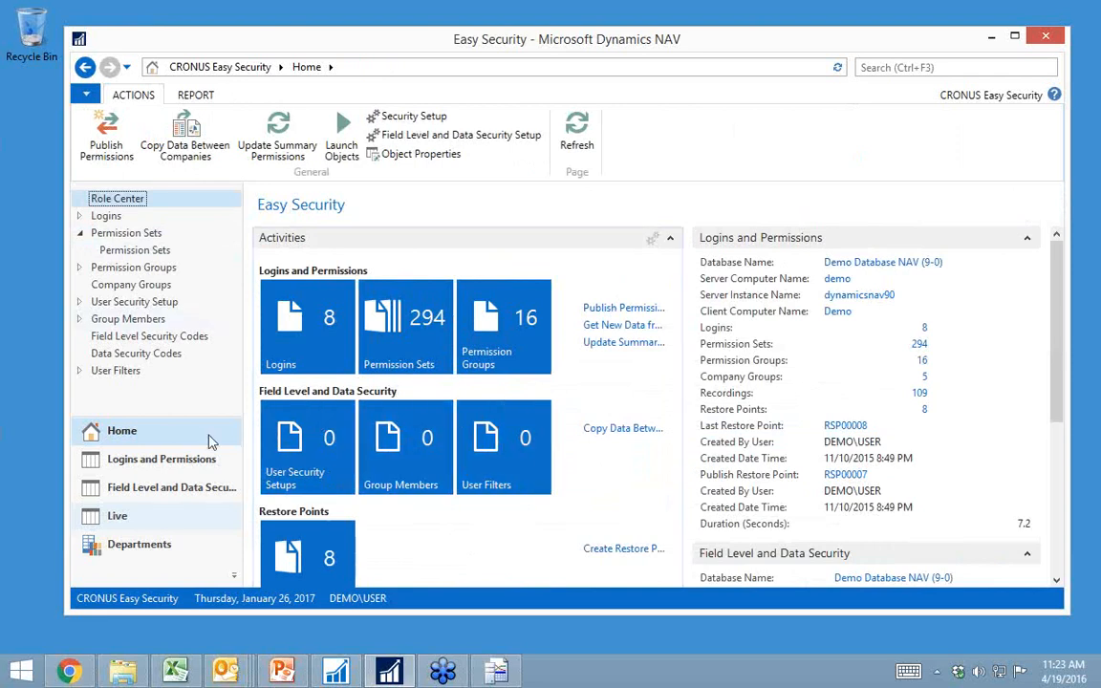
{"action": "left_click", "coordinate": [151, 547]}
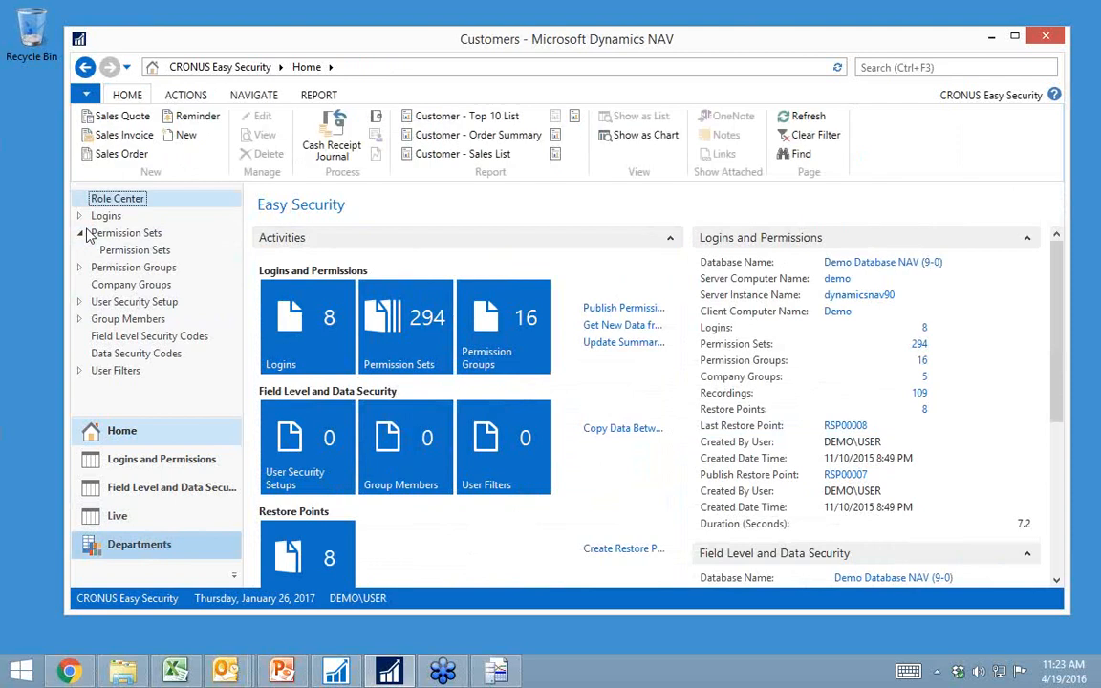
{"action": "left_click", "coordinate": [140, 272]}
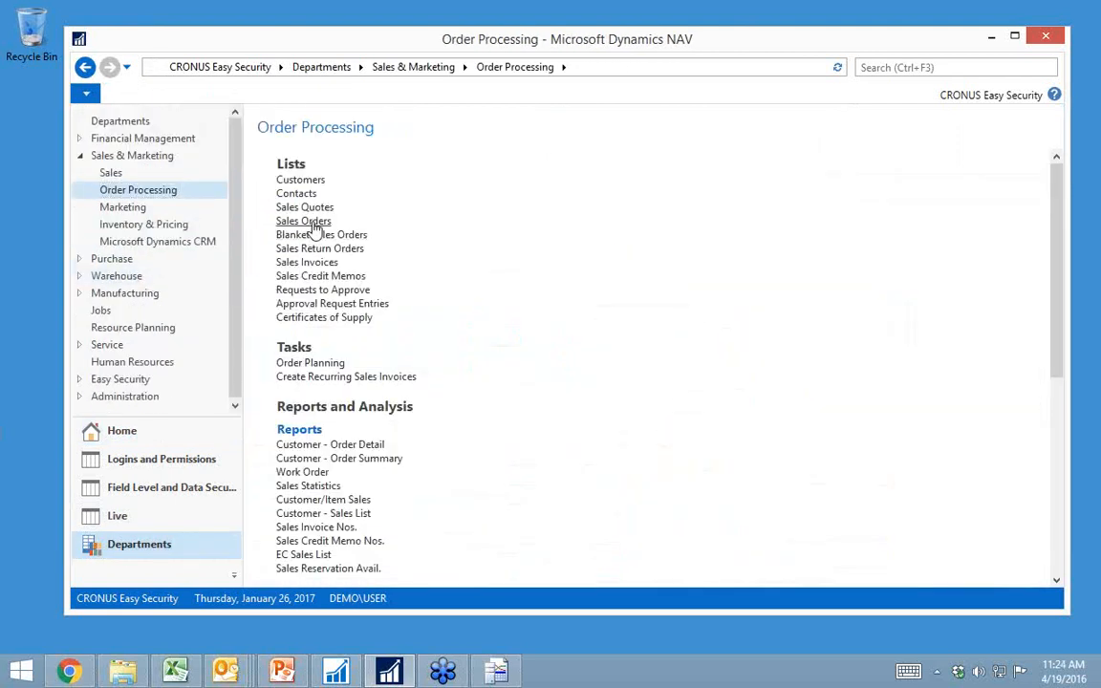
{"action": "left_click", "coordinate": [313, 223]}
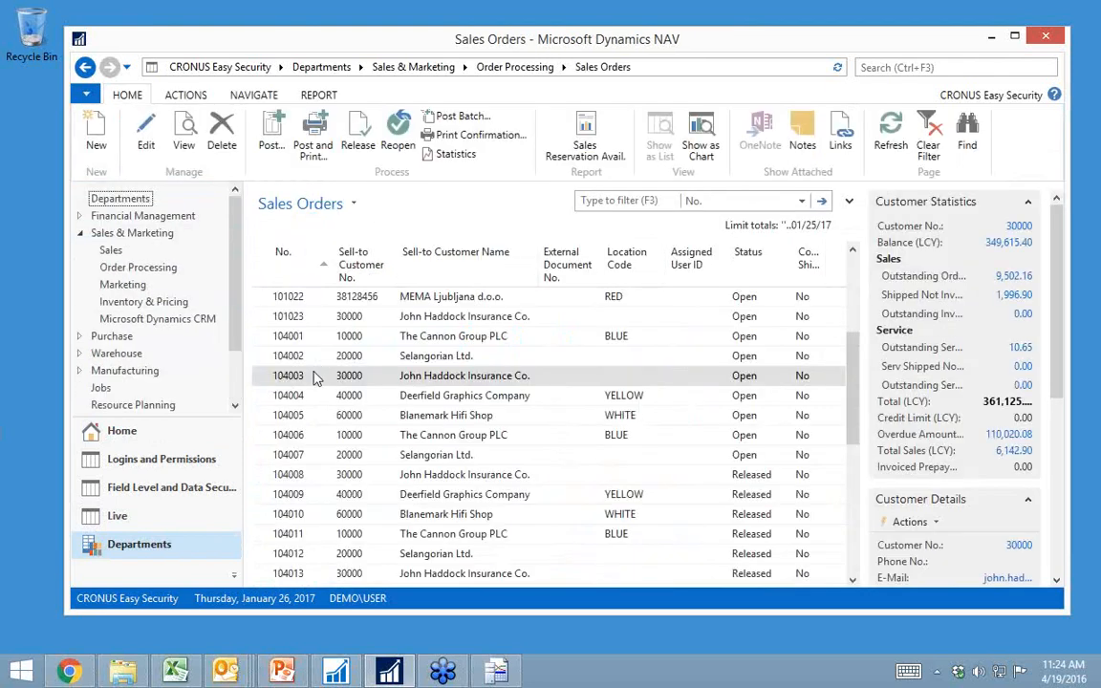
{"action": "left_click", "coordinate": [318, 378]}
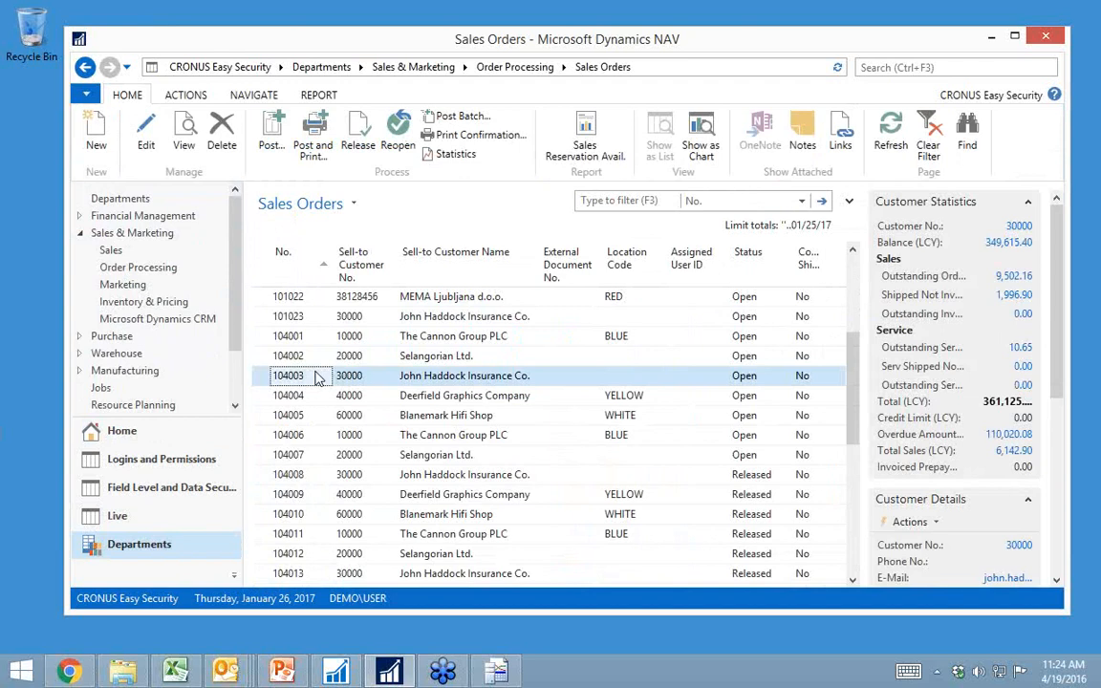
Step: Open the selected John Haddock Insurance Co. sales order, review its fields from General through Invoicing, and close it
{"action": "double_click", "coordinate": [316, 377]}
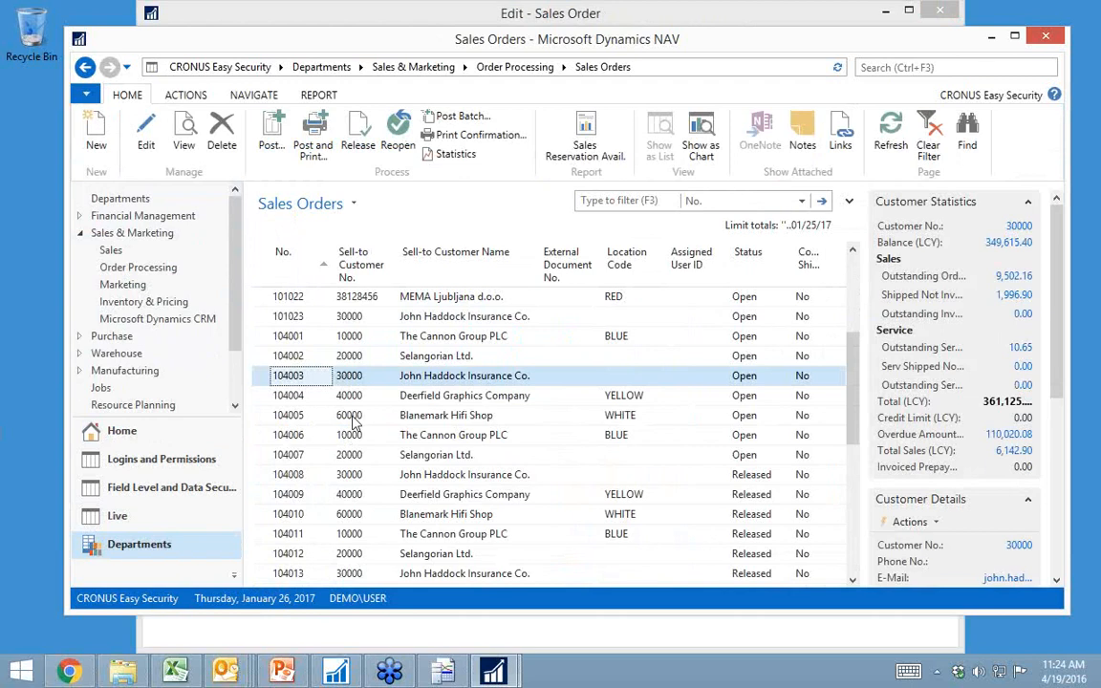
{"action": "left_click", "coordinate": [366, 17]}
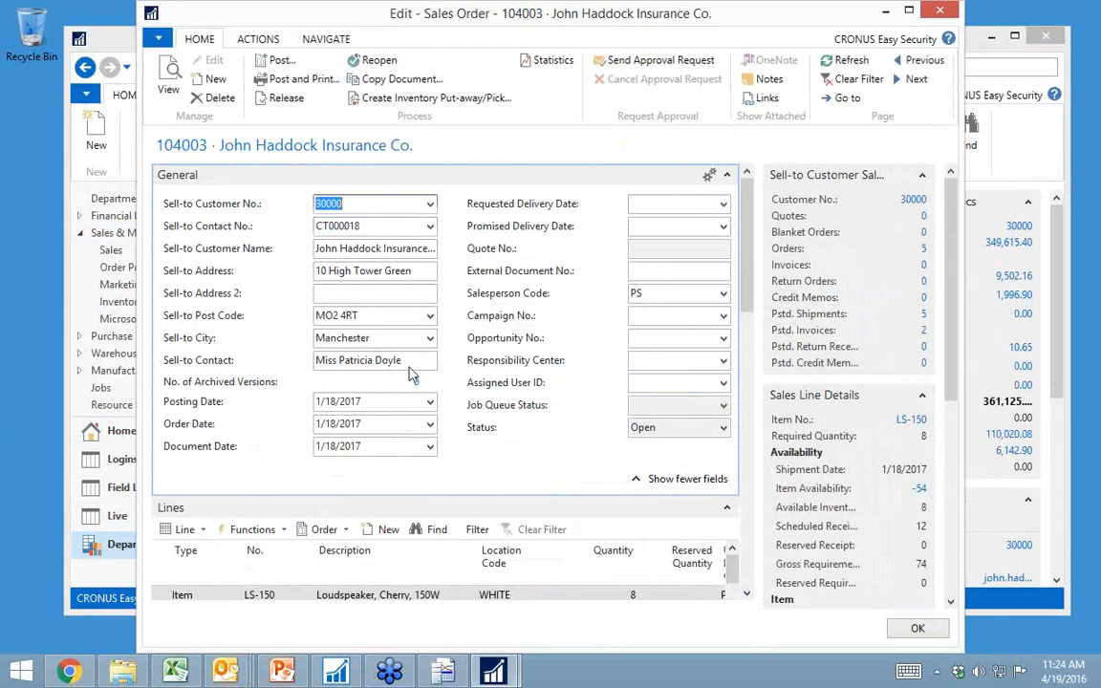
{"action": "scroll", "coordinate": [443, 433], "scroll_direction": "down", "scroll_amount": 5}
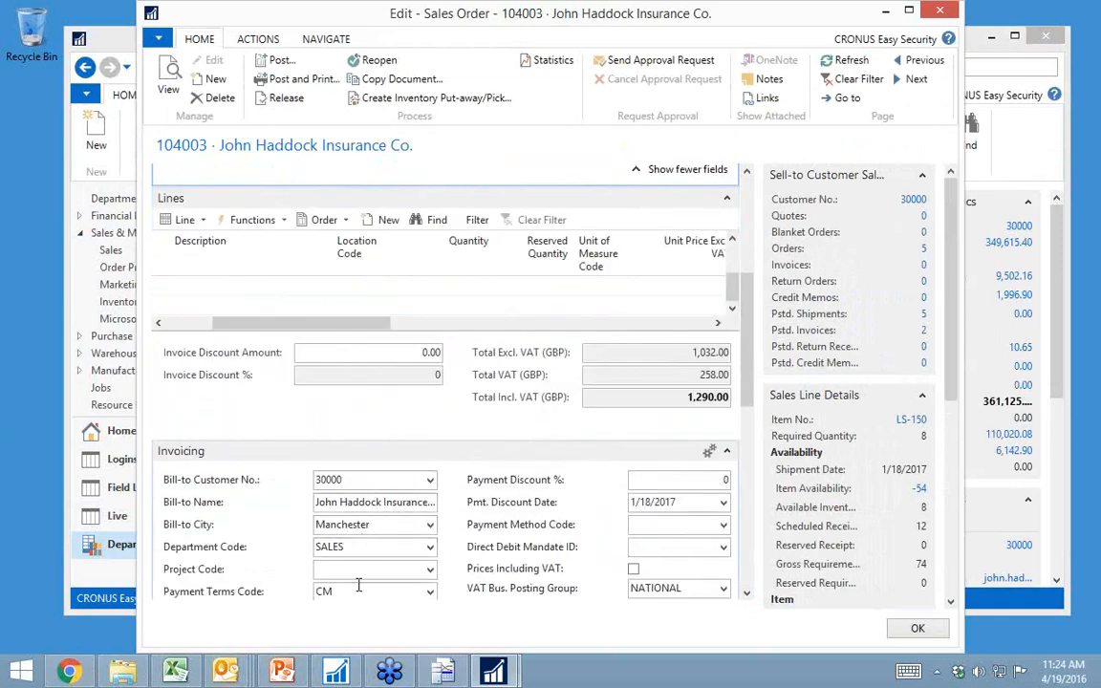
{"action": "scroll", "coordinate": [325, 525], "scroll_direction": "down", "scroll_amount": 2}
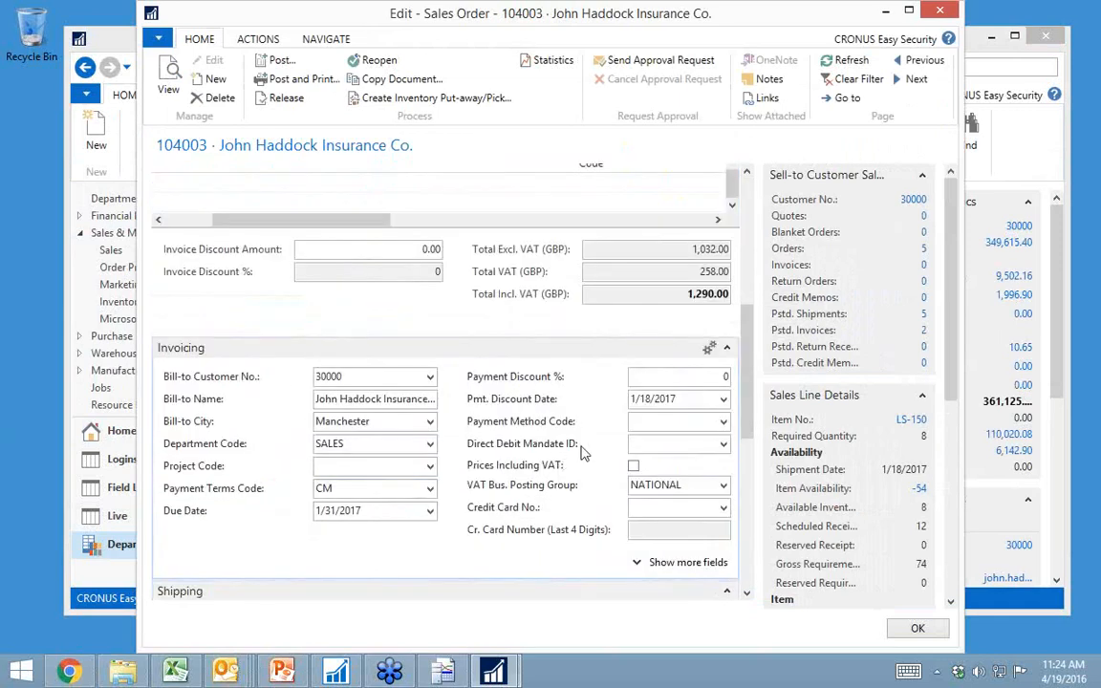
{"action": "scroll", "coordinate": [564, 447], "scroll_direction": "up", "scroll_amount": 7}
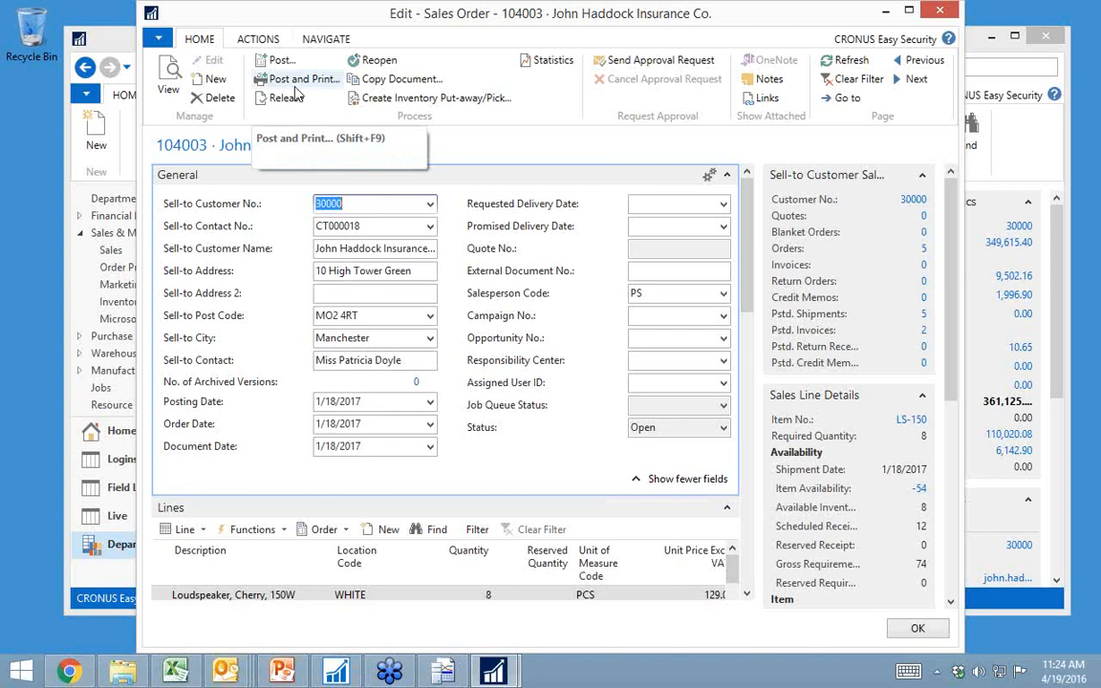
{"action": "key", "text": "Escape"}
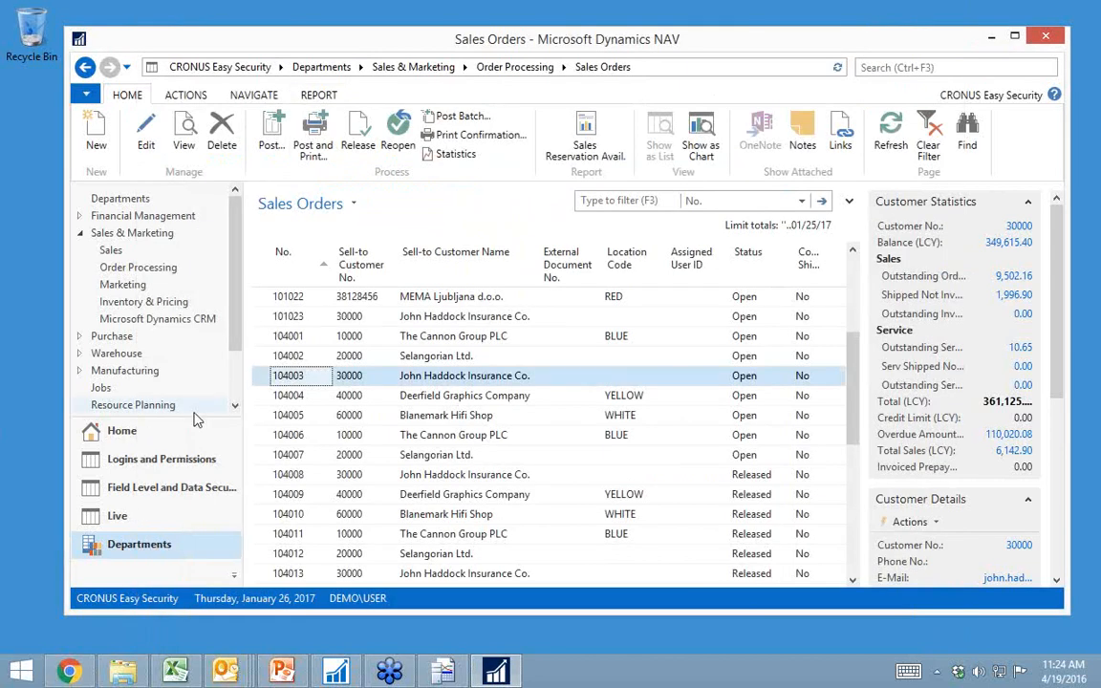
Step: Create a User Security Setup entry with a blank user ID for source table 36, keeping the READONLY field level security code
{"action": "left_click", "coordinate": [132, 433]}
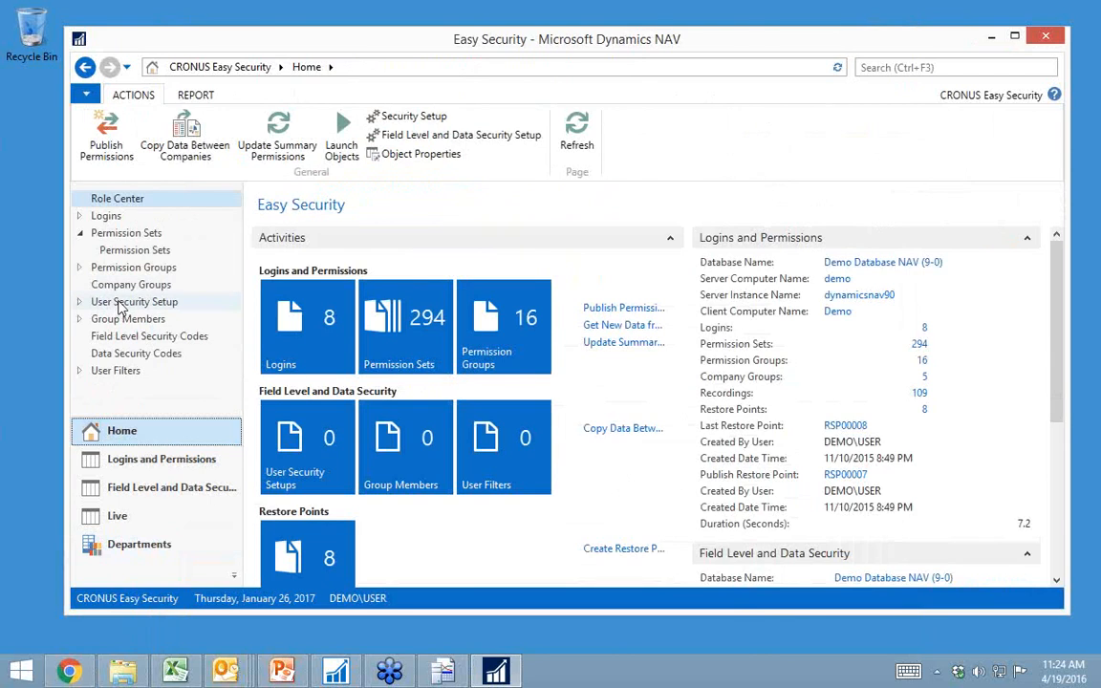
{"action": "left_click", "coordinate": [121, 302]}
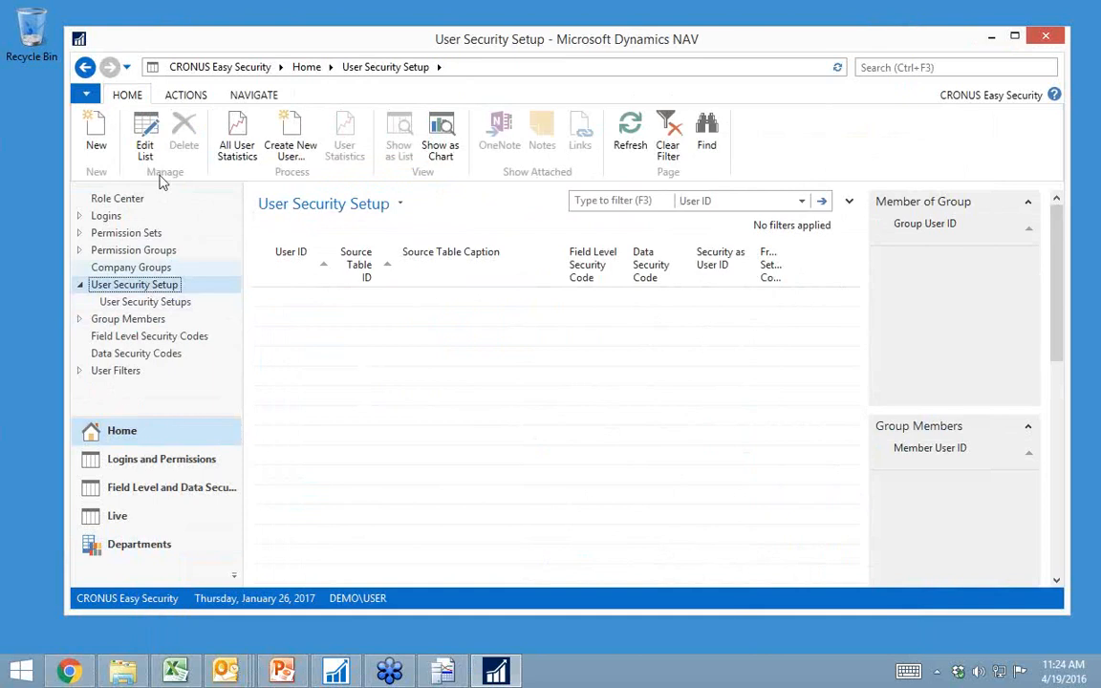
{"action": "left_click", "coordinate": [96, 143]}
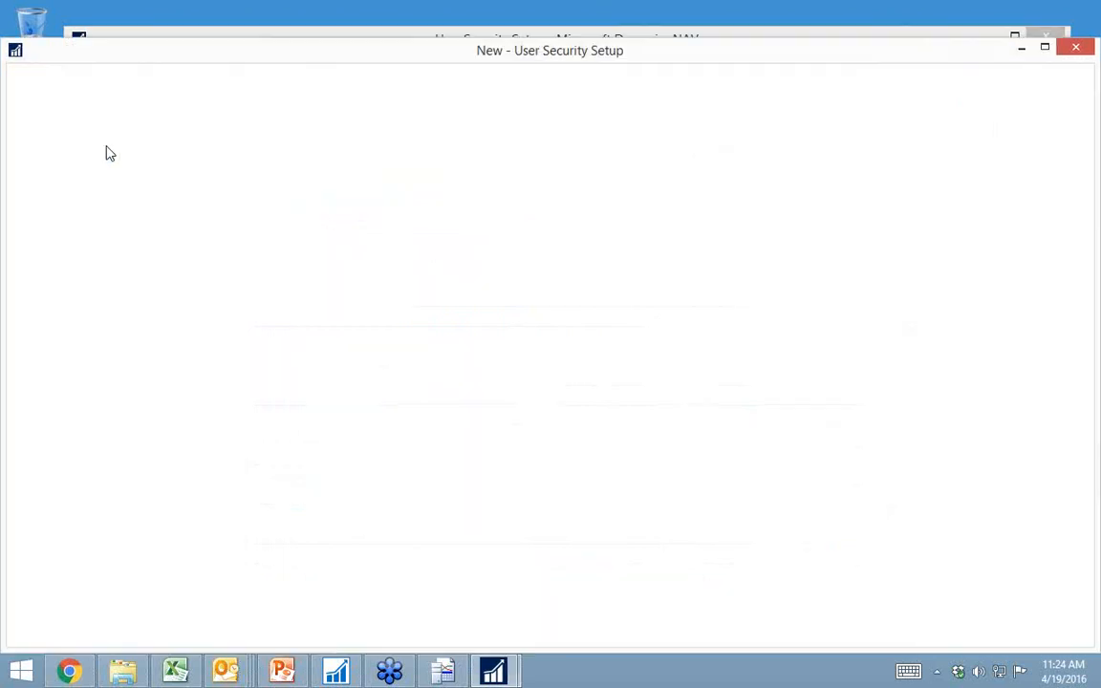
{"action": "type", "text": "36"}
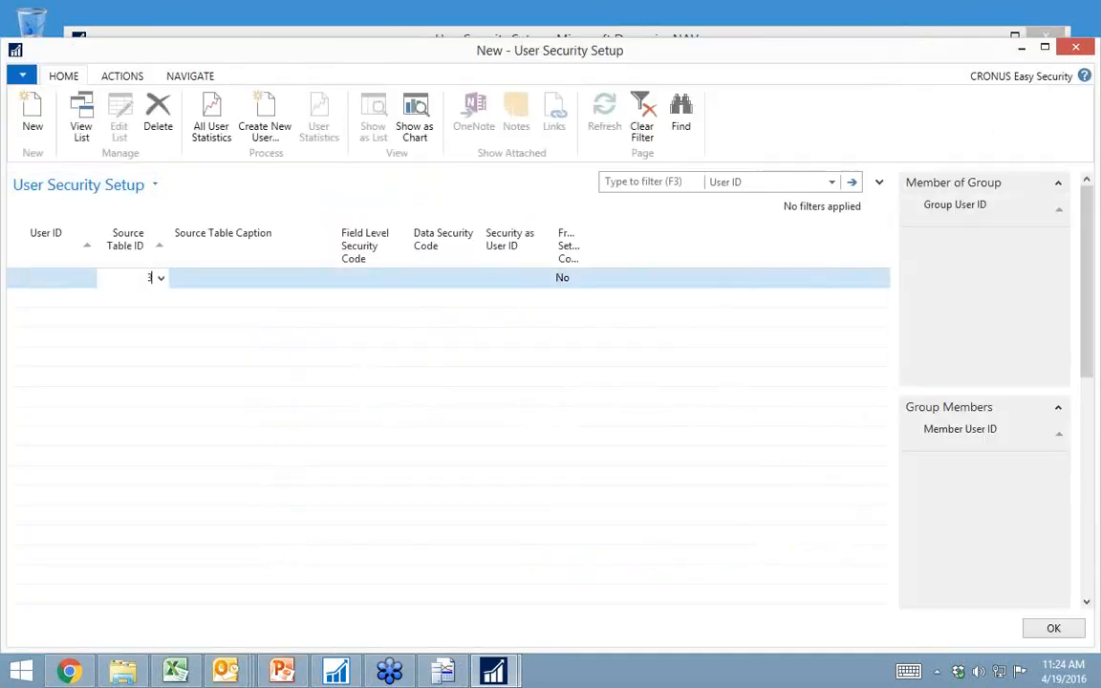
{"action": "key", "text": "Tab"}
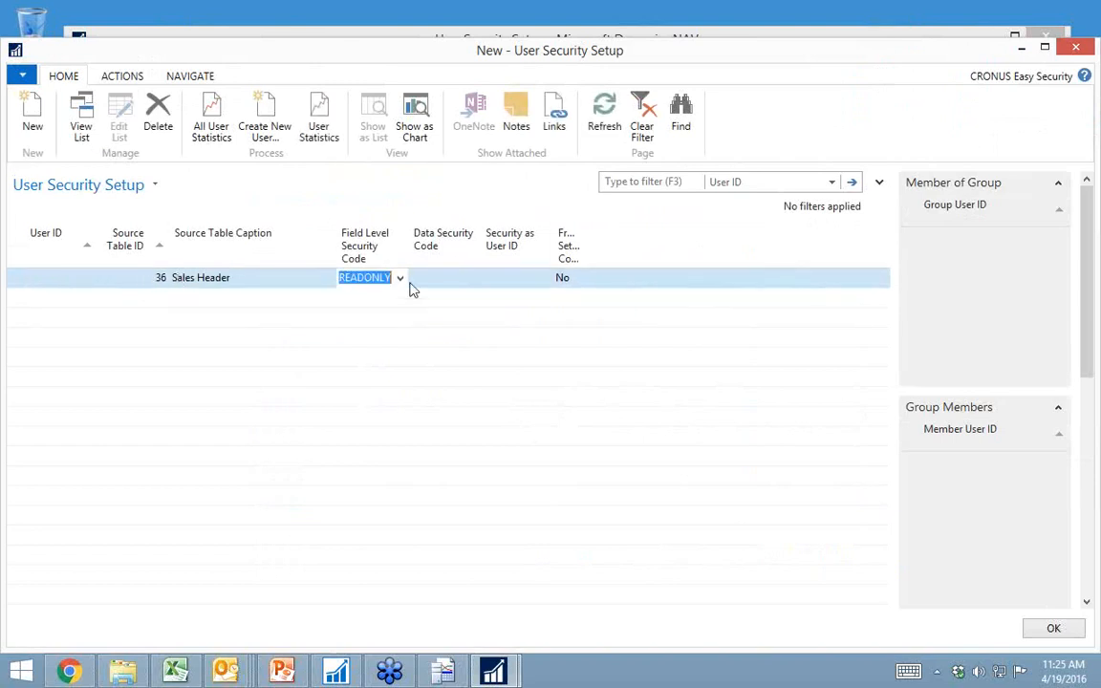
Step: Return to the Sales Orders list, reopen the John Haddock Insurance Co. order to check which fields and actions are editable, and close it
{"action": "left_click", "coordinate": [788, 40]}
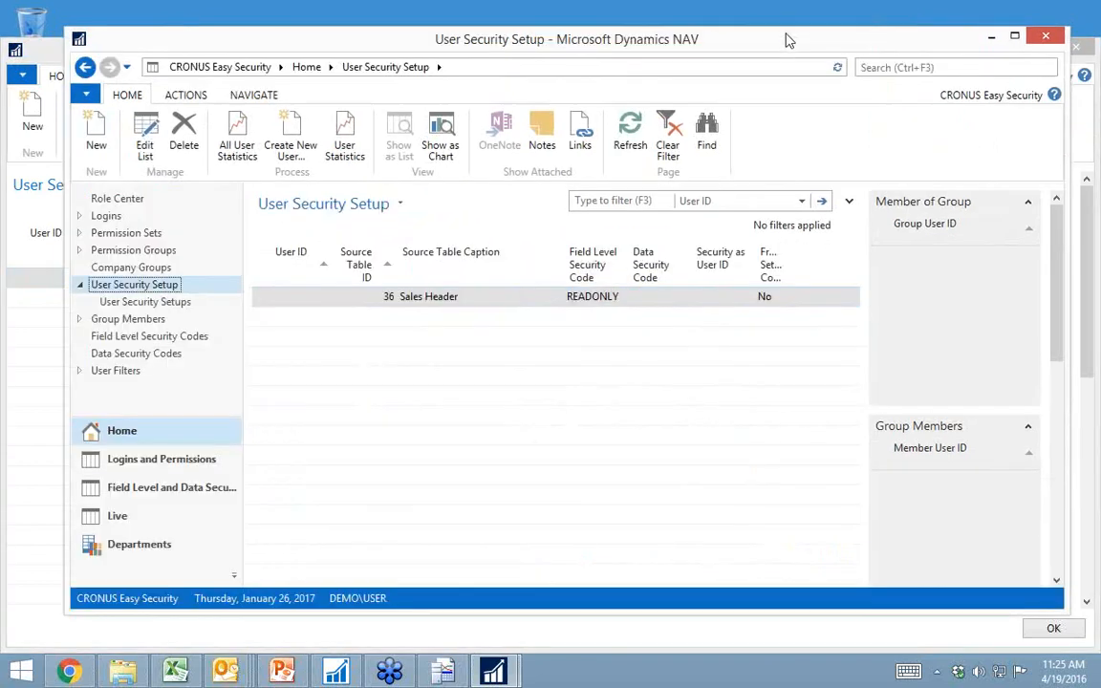
{"action": "left_click", "coordinate": [138, 546]}
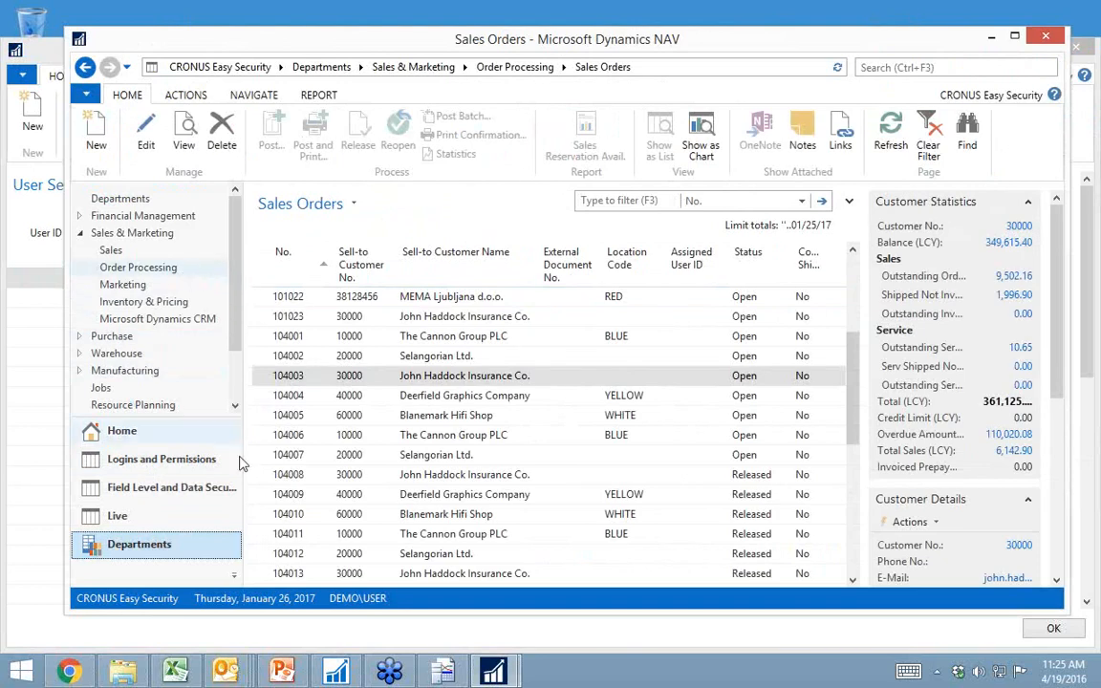
{"action": "left_click", "coordinate": [320, 382]}
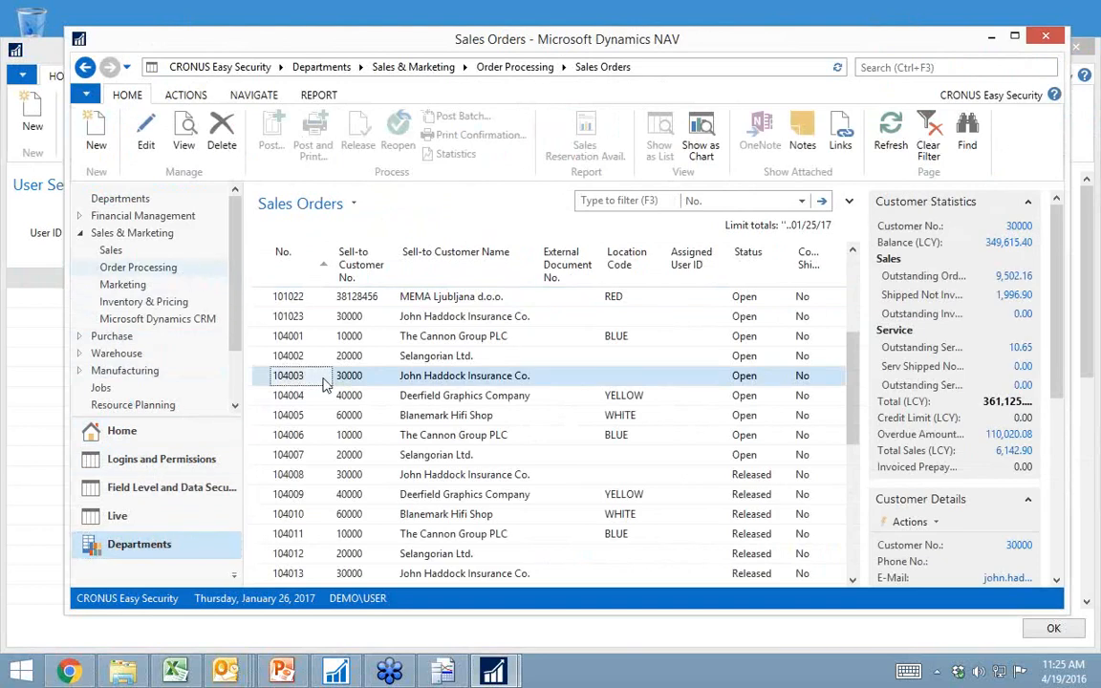
{"action": "double_click", "coordinate": [323, 382]}
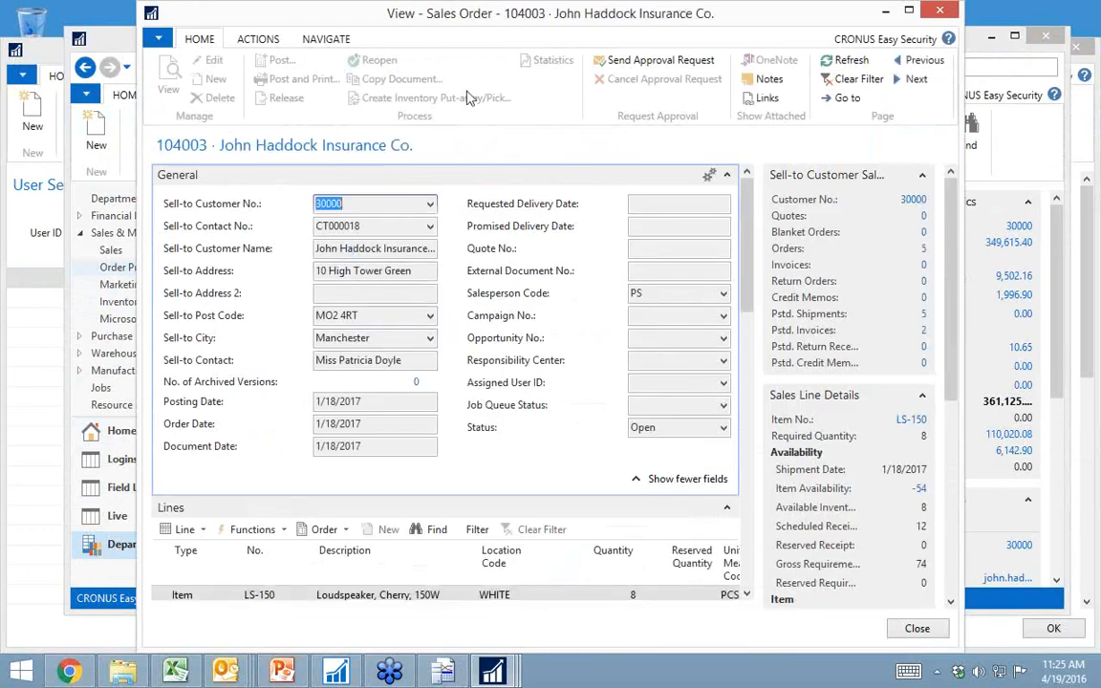
{"action": "scroll", "coordinate": [488, 401], "scroll_direction": "down", "scroll_amount": 2}
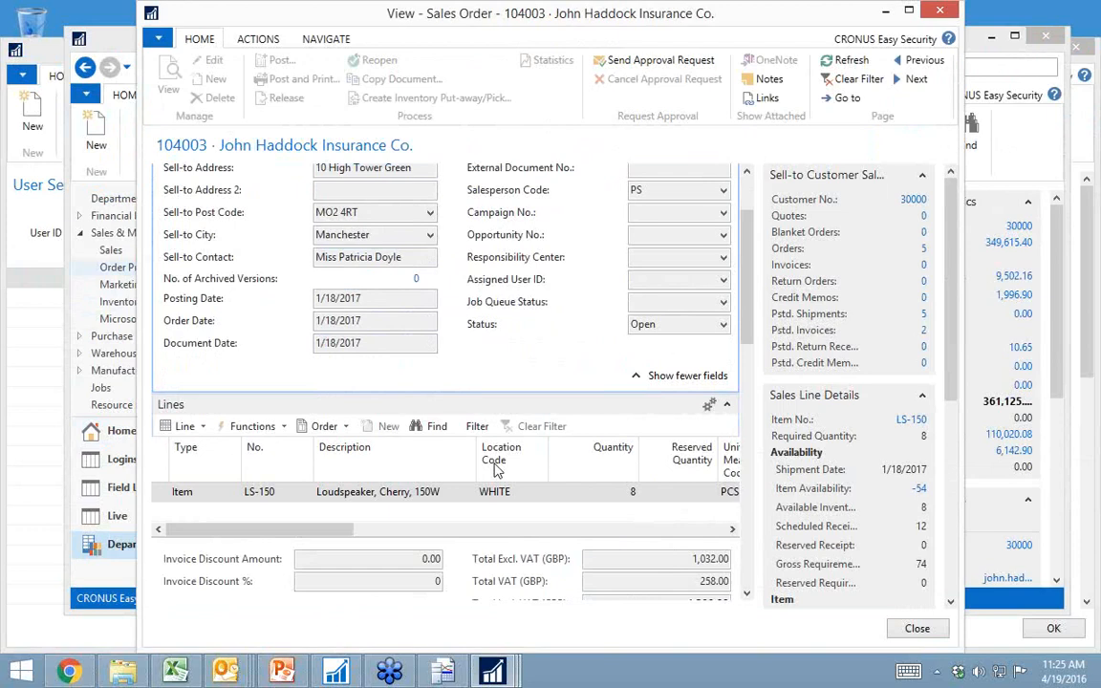
{"action": "scroll", "coordinate": [444, 506], "scroll_direction": "up", "scroll_amount": 2}
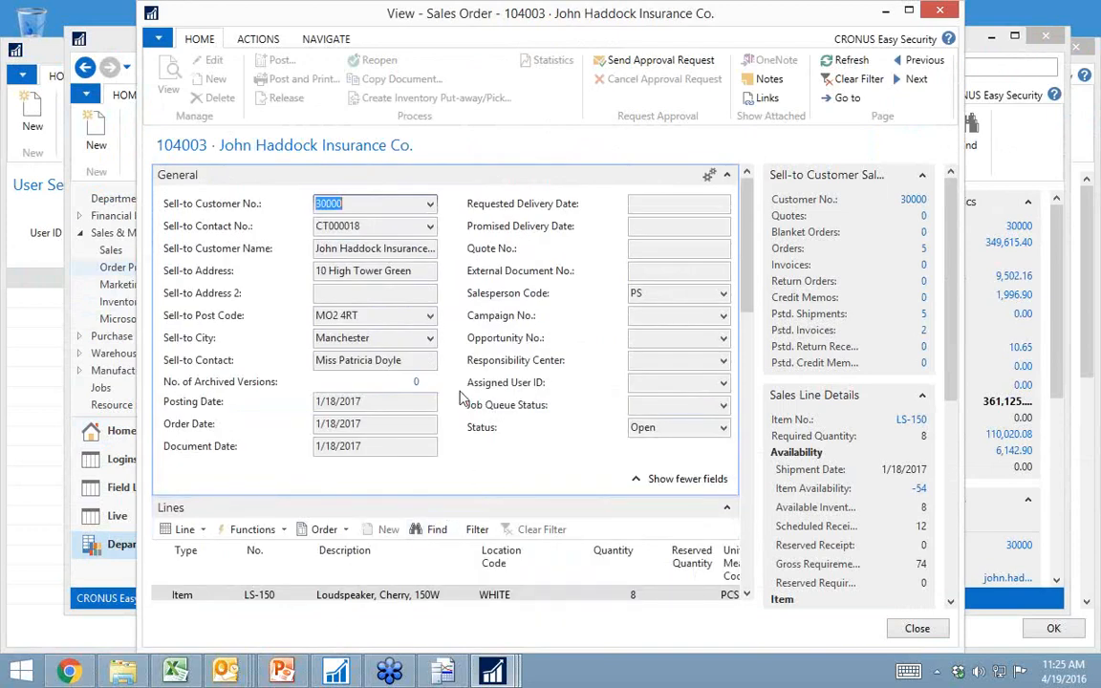
{"action": "key", "text": "Escape"}
Step: Add a second User Security Setup line for DEMO\USER with source table 36
{"action": "left_click", "coordinate": [33, 301]}
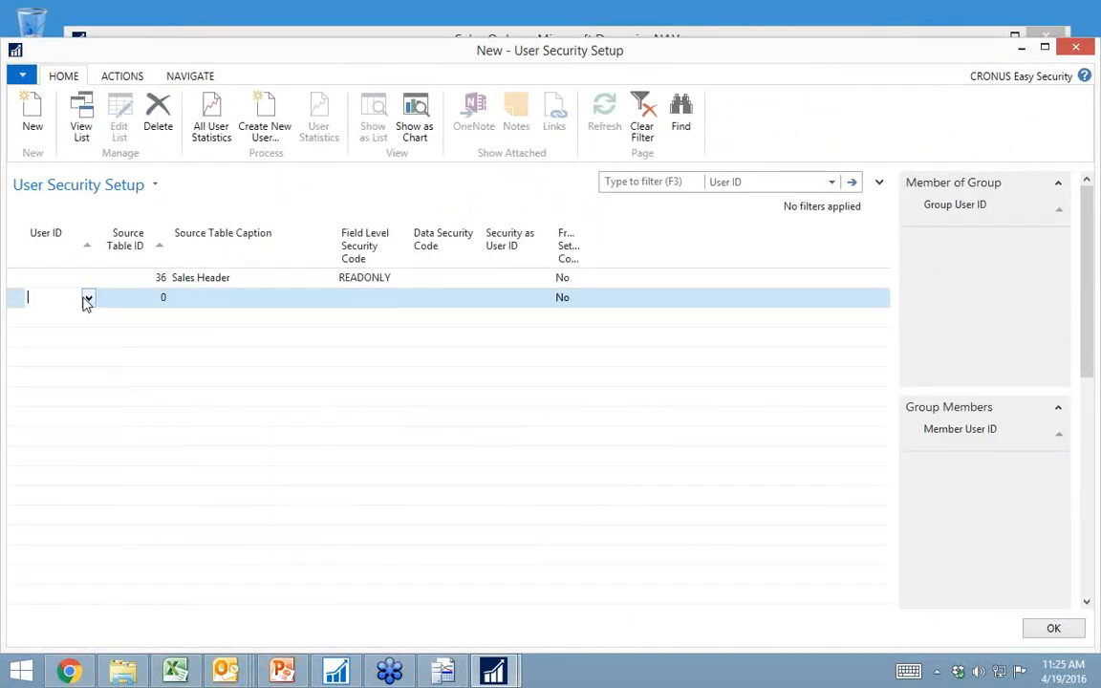
{"action": "left_click", "coordinate": [87, 299]}
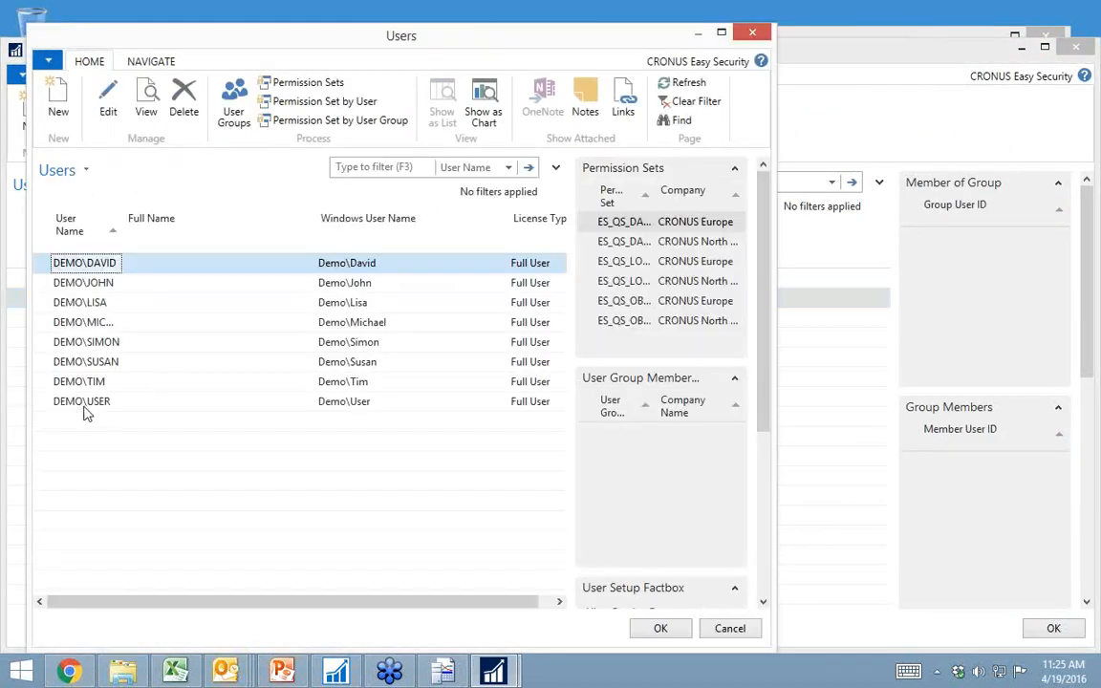
{"action": "left_click", "coordinate": [84, 403]}
{"action": "double_click", "coordinate": [84, 411]}
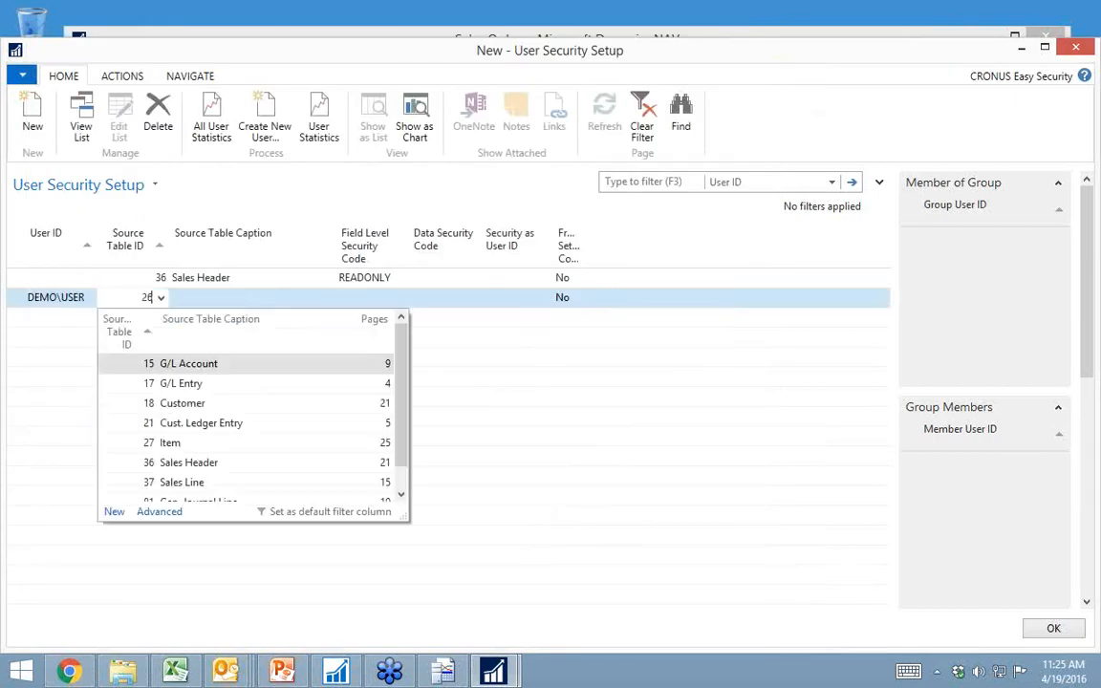
{"action": "key", "text": "BackSpace"}
{"action": "key", "text": "BackSpace"}
{"action": "type", "text": "3"}
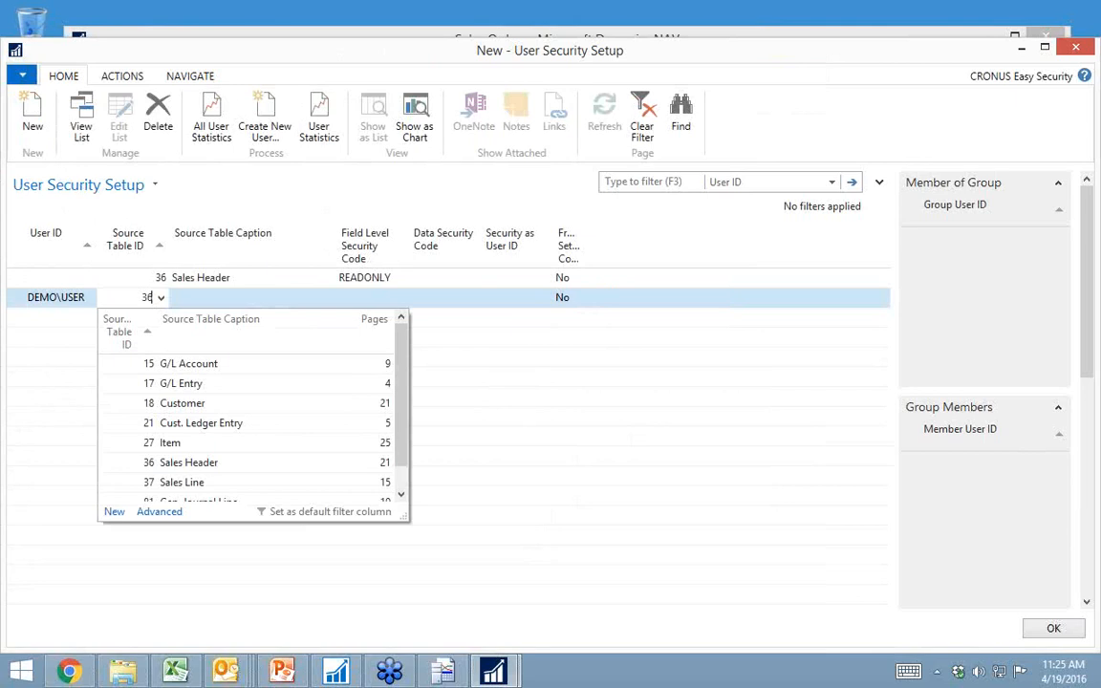
{"action": "key", "text": "Tab"}
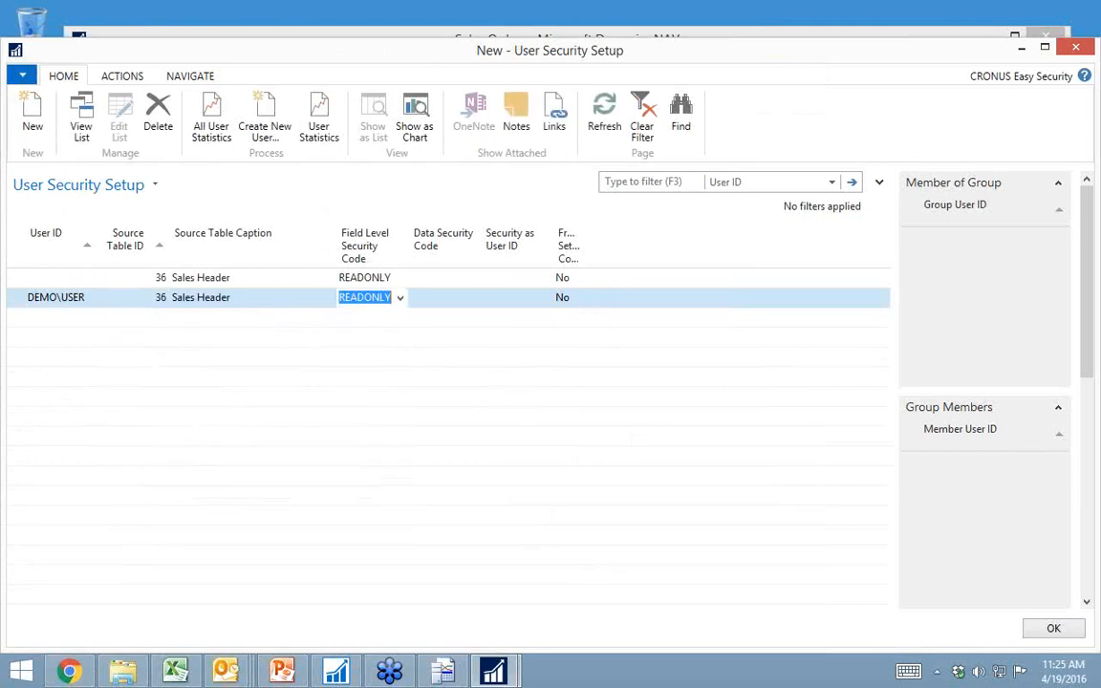
Step: Set the DEMO\USER line's field level security code to BASIC and save the line
{"action": "key", "text": "BackSpace"}
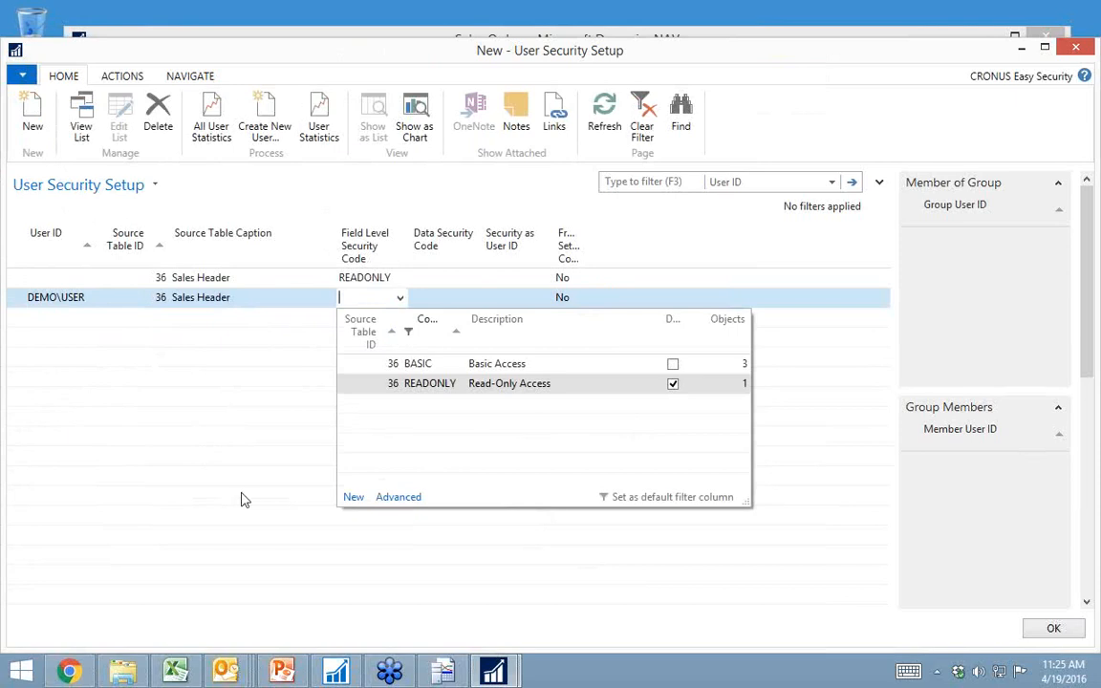
{"action": "left_click", "coordinate": [440, 365]}
{"action": "key", "text": "Tab"}
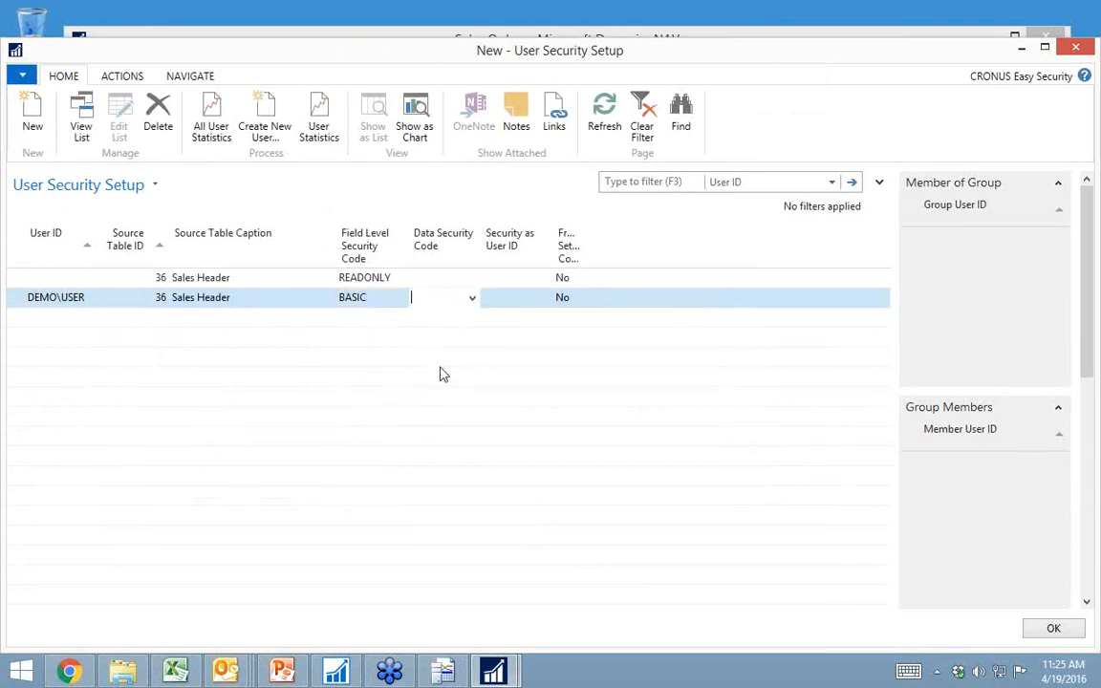
{"action": "key", "text": "Up"}
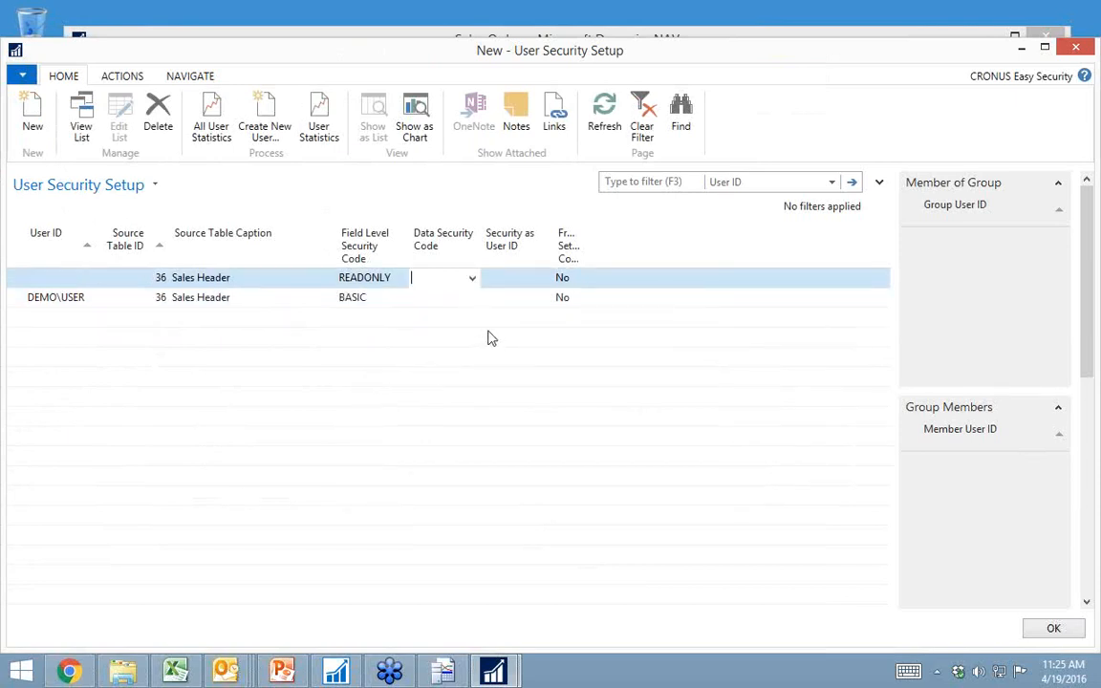
Step: Reopen the John Haddock Insurance Co. sales order from the Sales Orders list, view its statistics, and close them
{"action": "key", "text": "alt+Tab"}
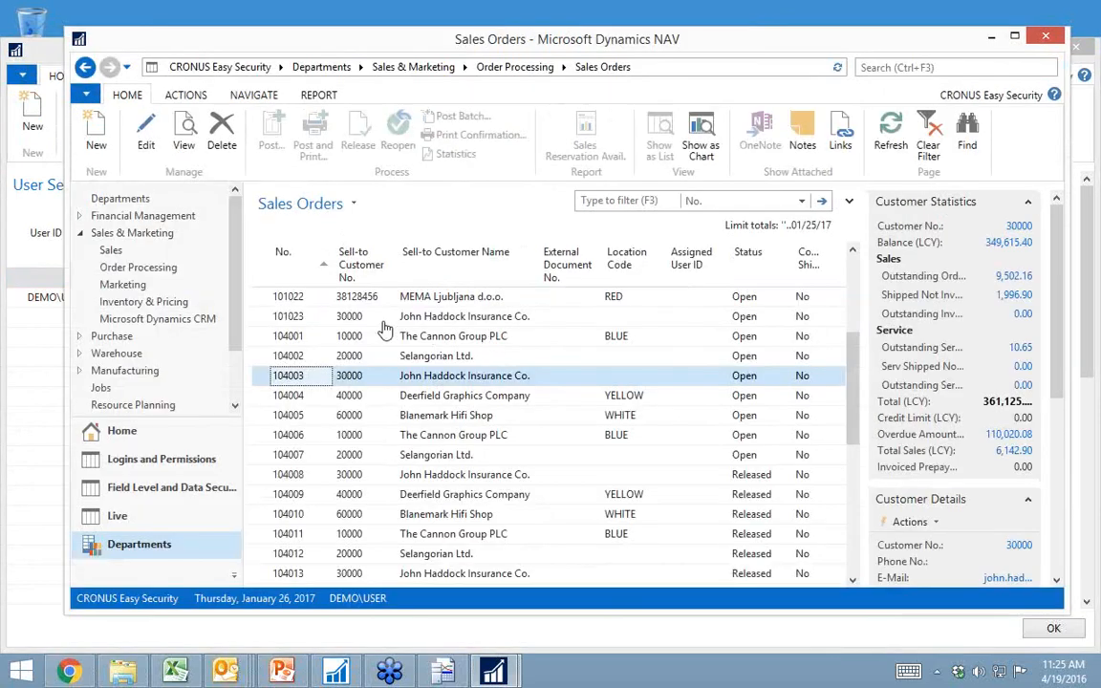
{"action": "double_click", "coordinate": [308, 383]}
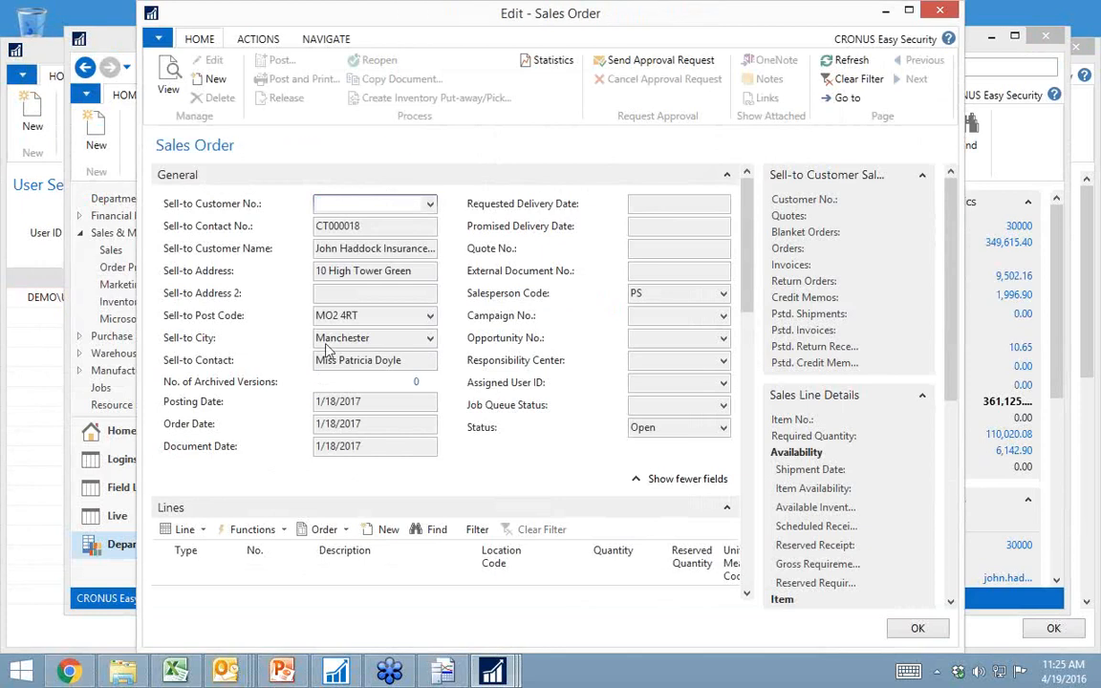
{"action": "left_click", "coordinate": [549, 62]}
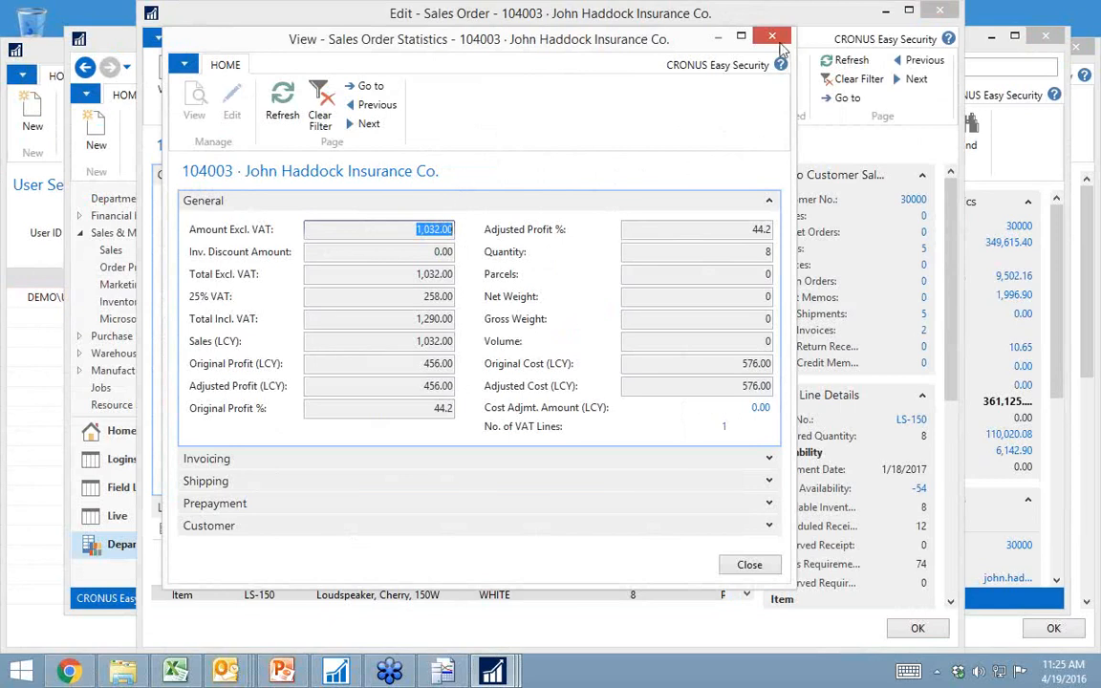
{"action": "left_click", "coordinate": [769, 36]}
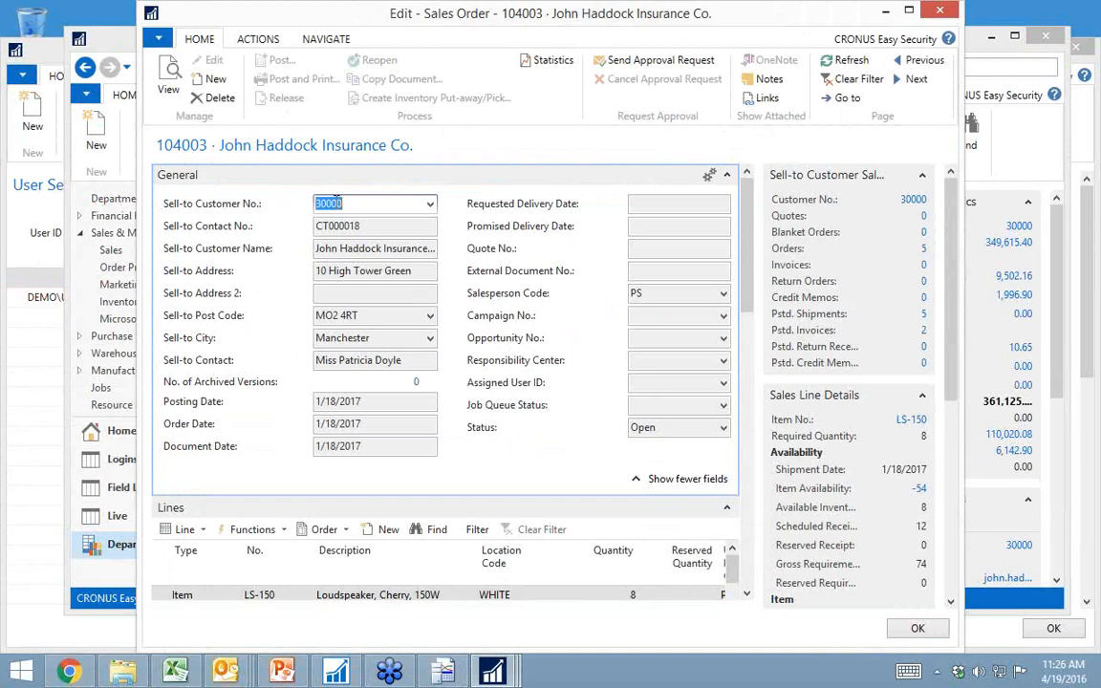
Step: Examine the order's Invoicing and Shipping fields, collapsing Invoicing, then close the order and return to the DEMO\USER line in User Security Setup
{"action": "scroll", "coordinate": [430, 388], "scroll_direction": "down", "scroll_amount": 4}
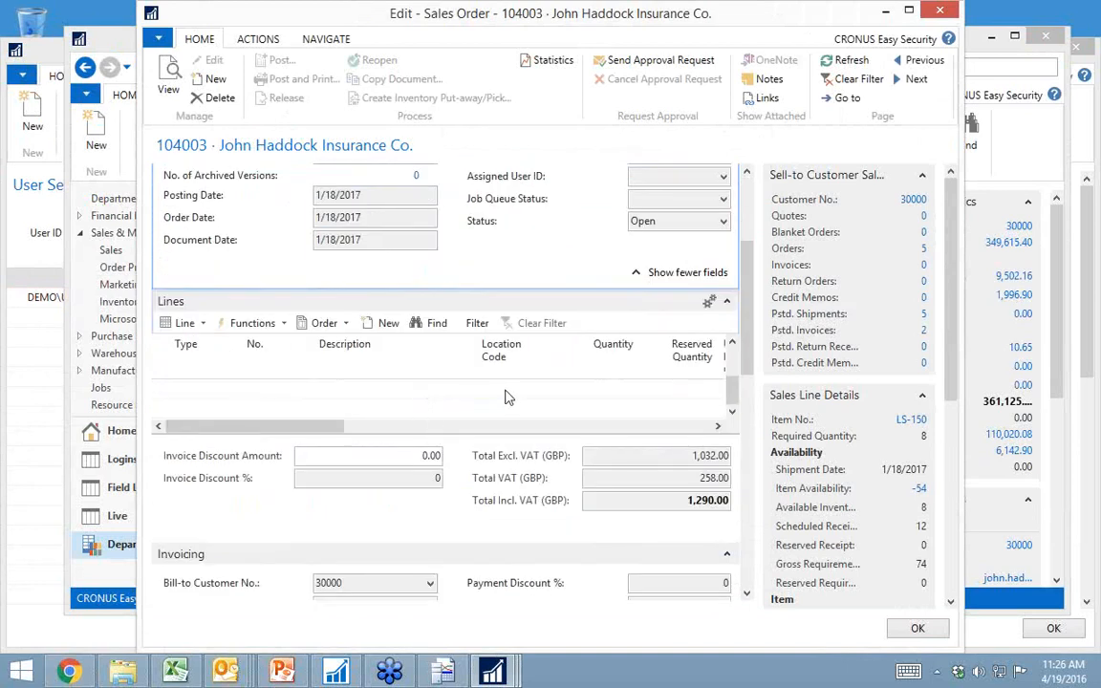
{"action": "left_click", "coordinate": [749, 504]}
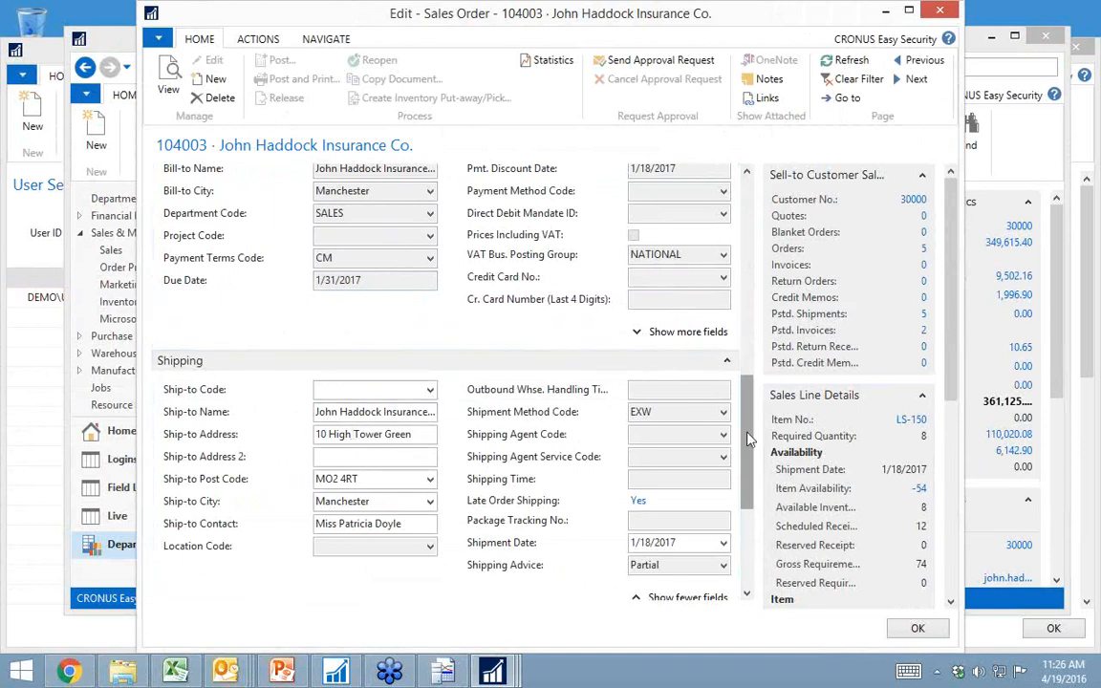
{"action": "left_click_drag", "start_coordinate": [750, 440], "coordinate": [751, 401]}
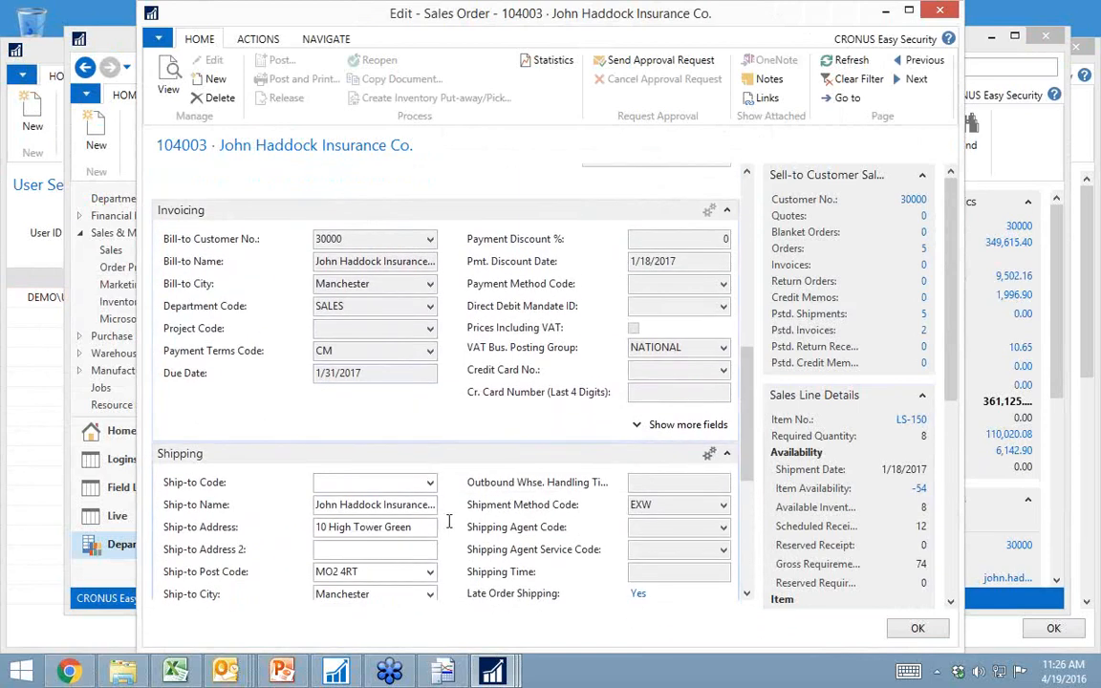
{"action": "left_click", "coordinate": [727, 210]}
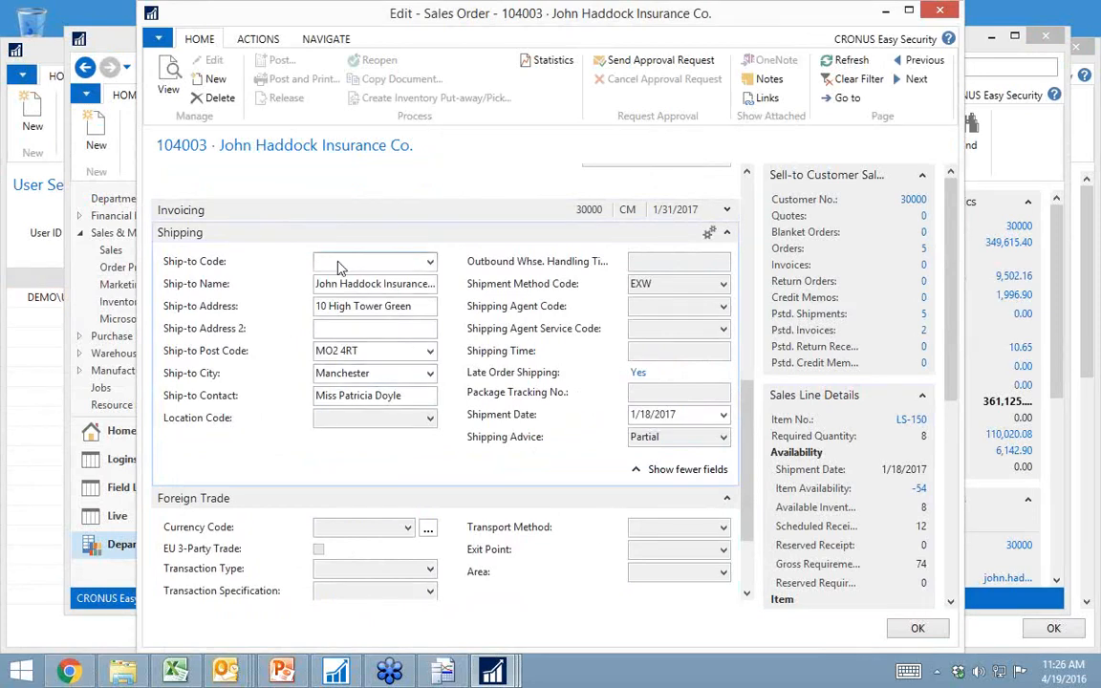
{"action": "key", "text": "Escape"}
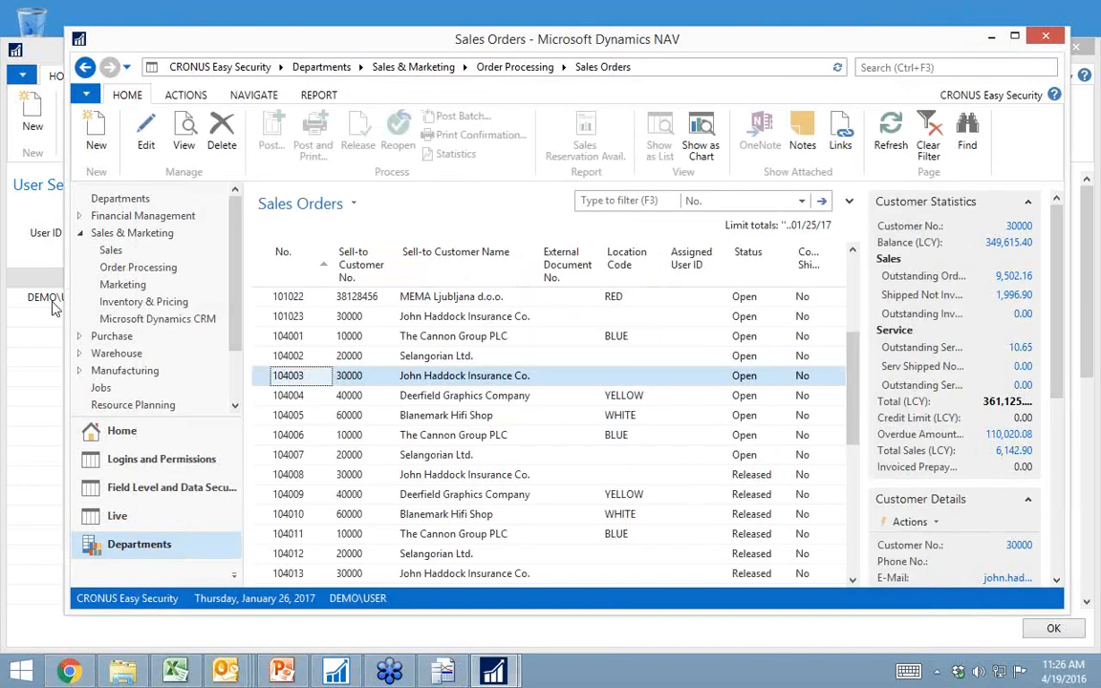
{"action": "left_click", "coordinate": [54, 304]}
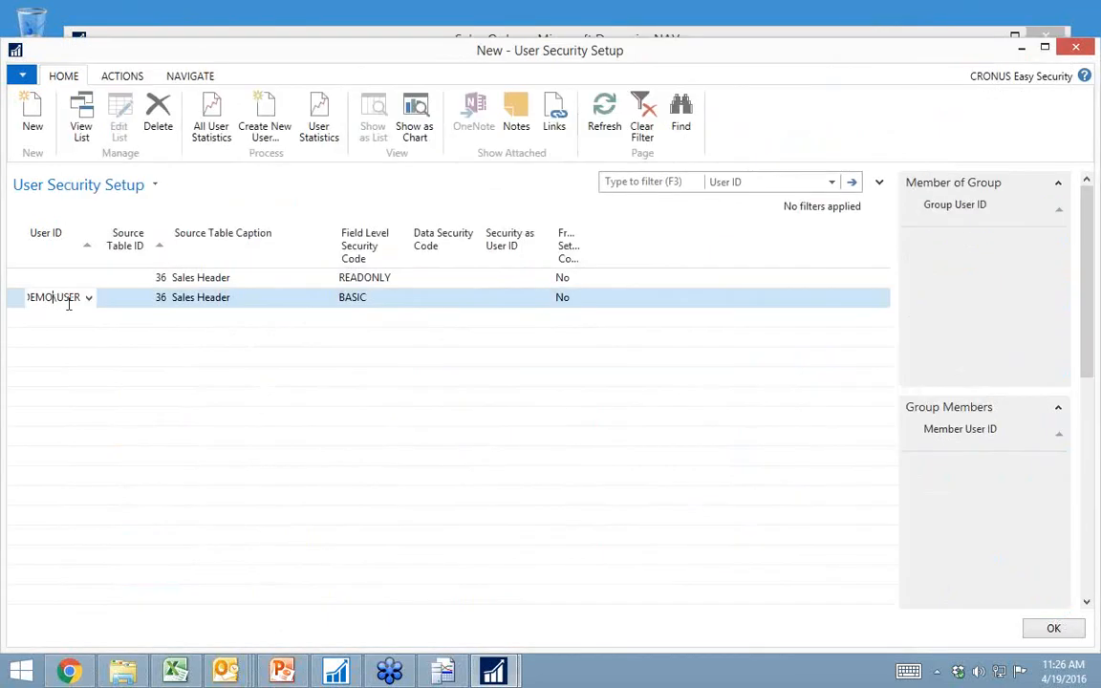
Step: Open the list of objects controlled by the BASIC field level security code from the DEMO\USER line
{"action": "left_click", "coordinate": [377, 300]}
{"action": "left_click", "coordinate": [398, 298]}
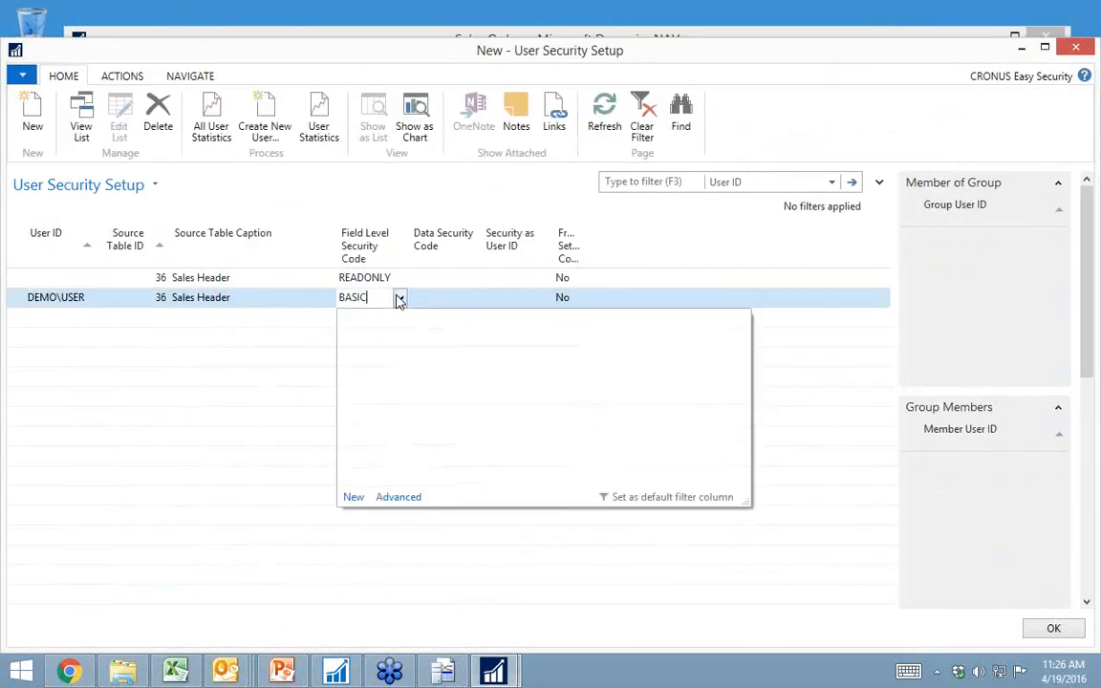
{"action": "left_click", "coordinate": [412, 496]}
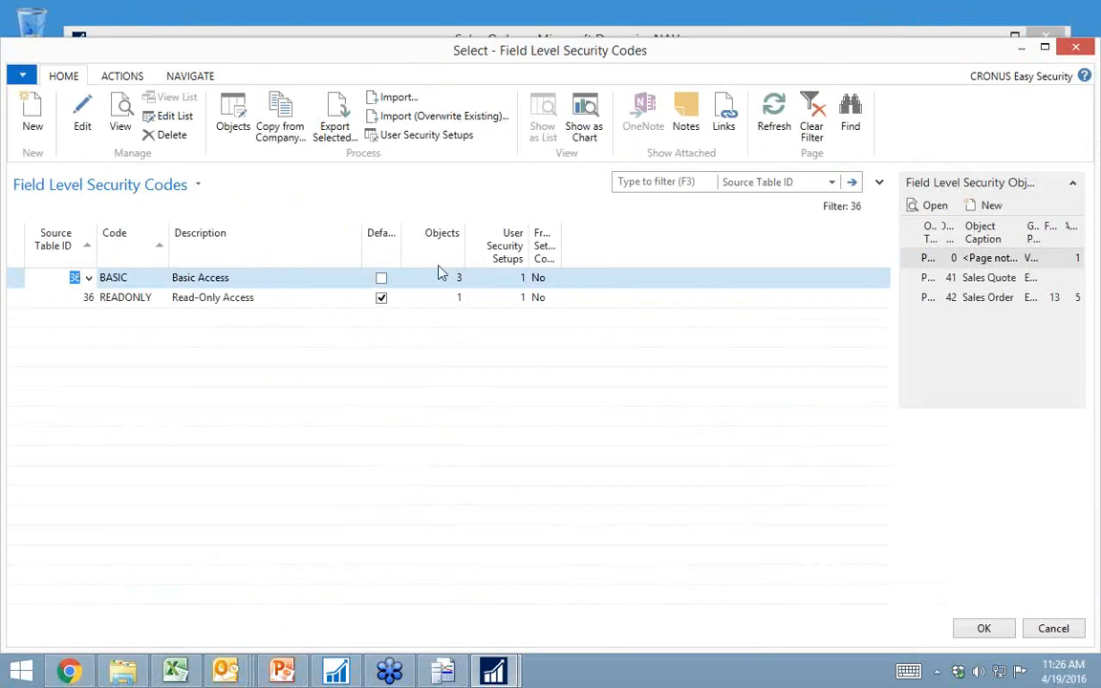
{"action": "left_click", "coordinate": [234, 112]}
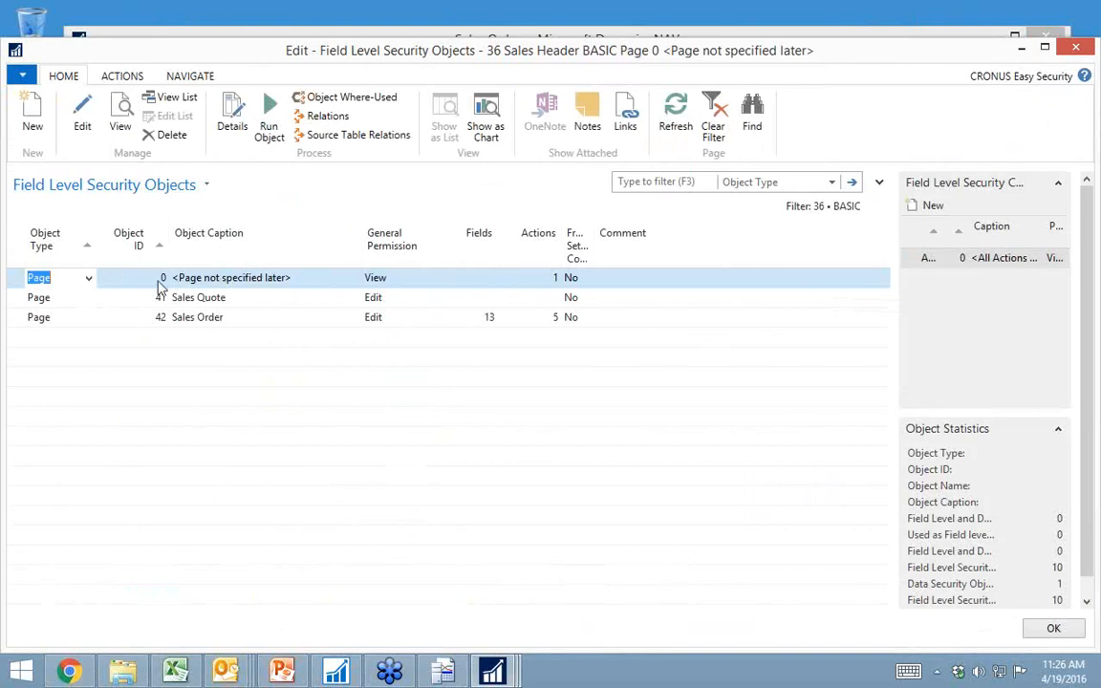
Step: Check the general permission options for the unspecified page 0, dismiss them, and look at the Sales Quote page's permission
{"action": "left_click", "coordinate": [425, 280]}
{"action": "left_click", "coordinate": [426, 279]}
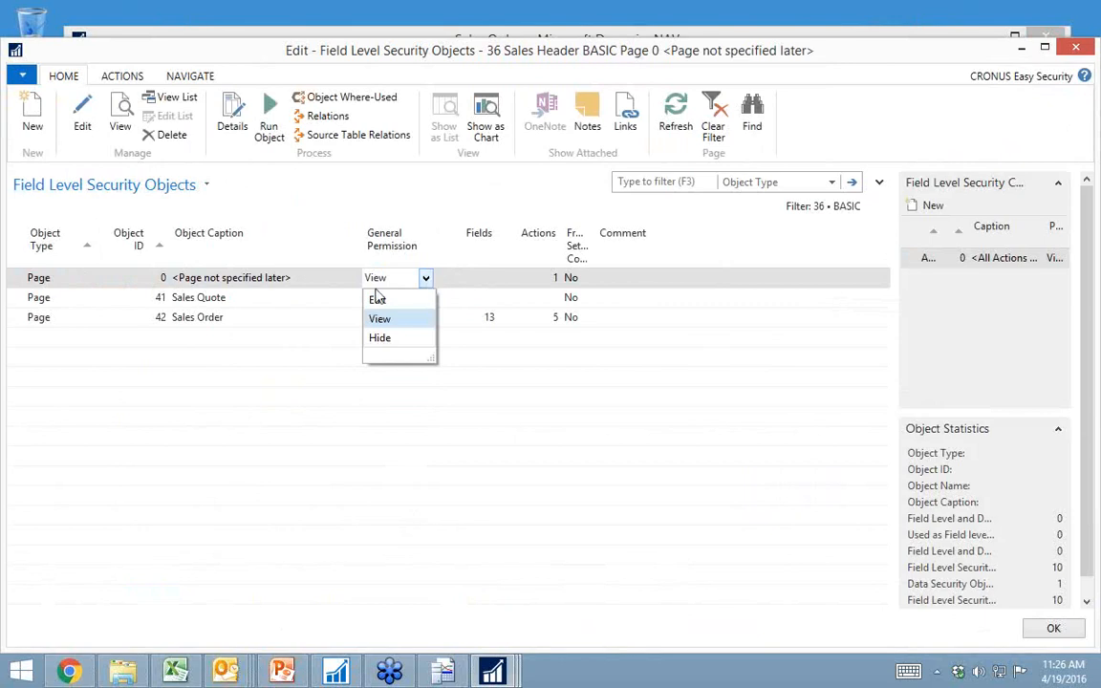
{"action": "key", "text": "Escape"}
{"action": "left_click", "coordinate": [413, 297]}
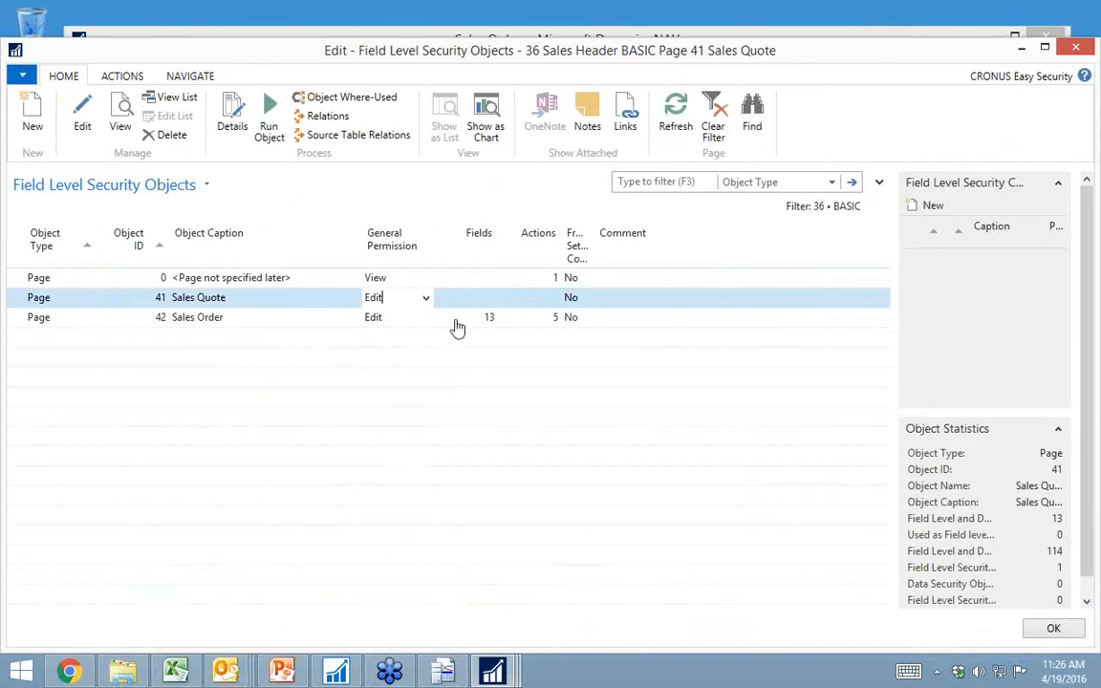
Step: Add page 402 Sales Order Statistics to the BASIC security objects with general permission Hide
{"action": "left_click", "coordinate": [162, 337]}
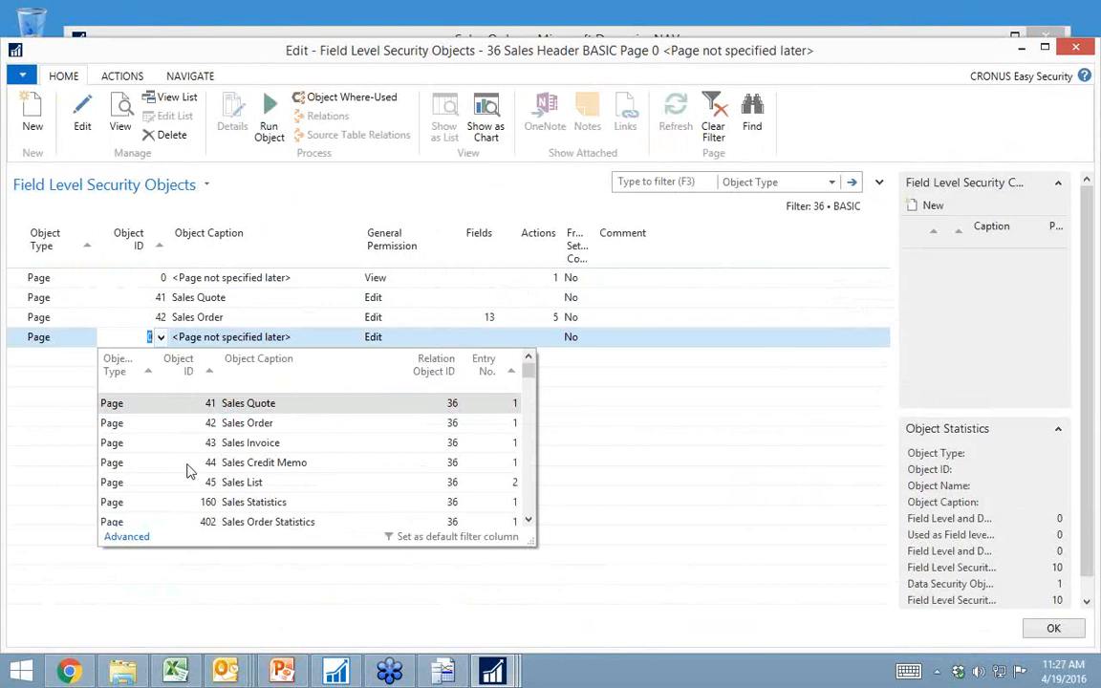
{"action": "left_click", "coordinate": [229, 522]}
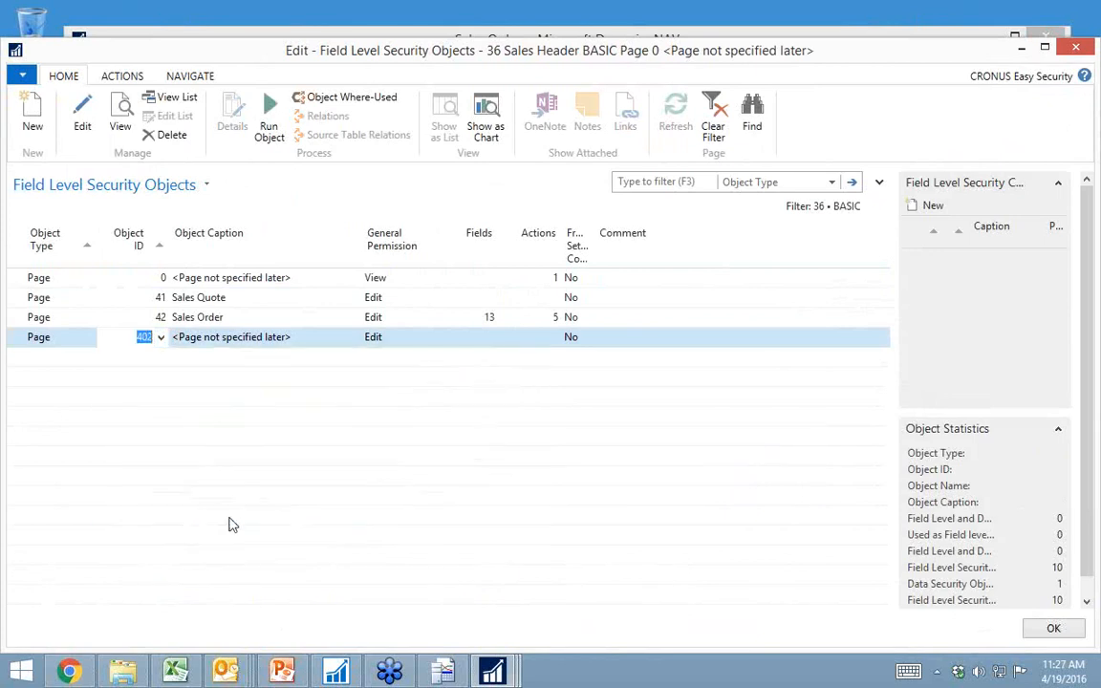
{"action": "key", "text": "Tab"}
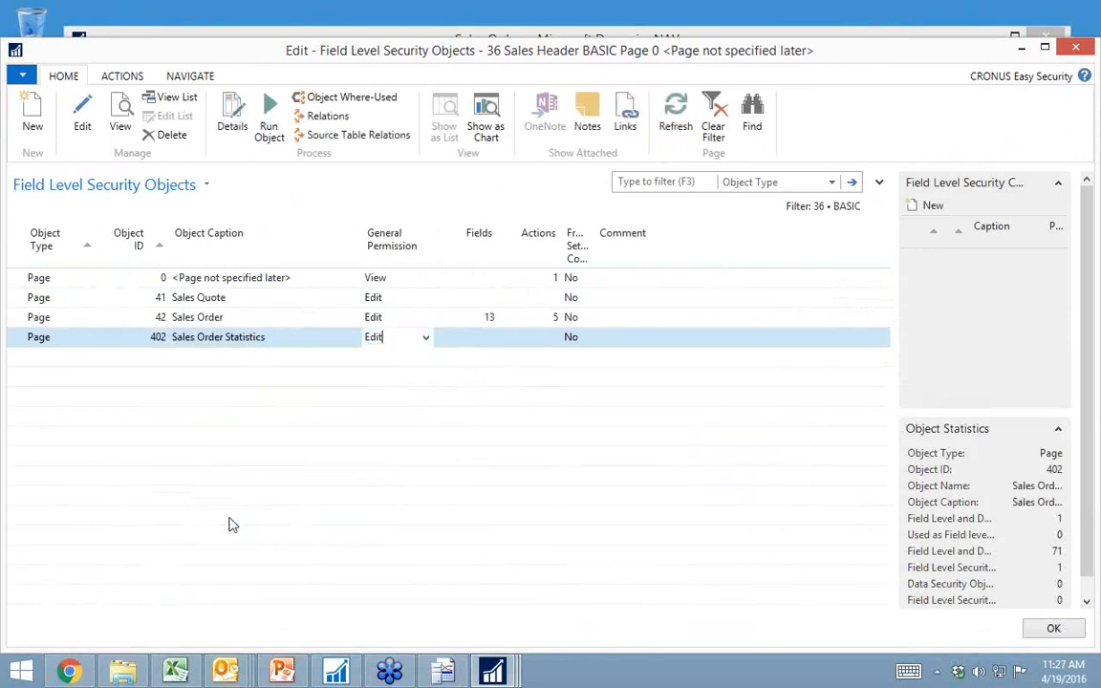
{"action": "key", "text": "BackSpace"}
{"action": "key", "text": "BackSpace"}
{"action": "key", "text": "Up"}
{"action": "key", "text": "Down"}
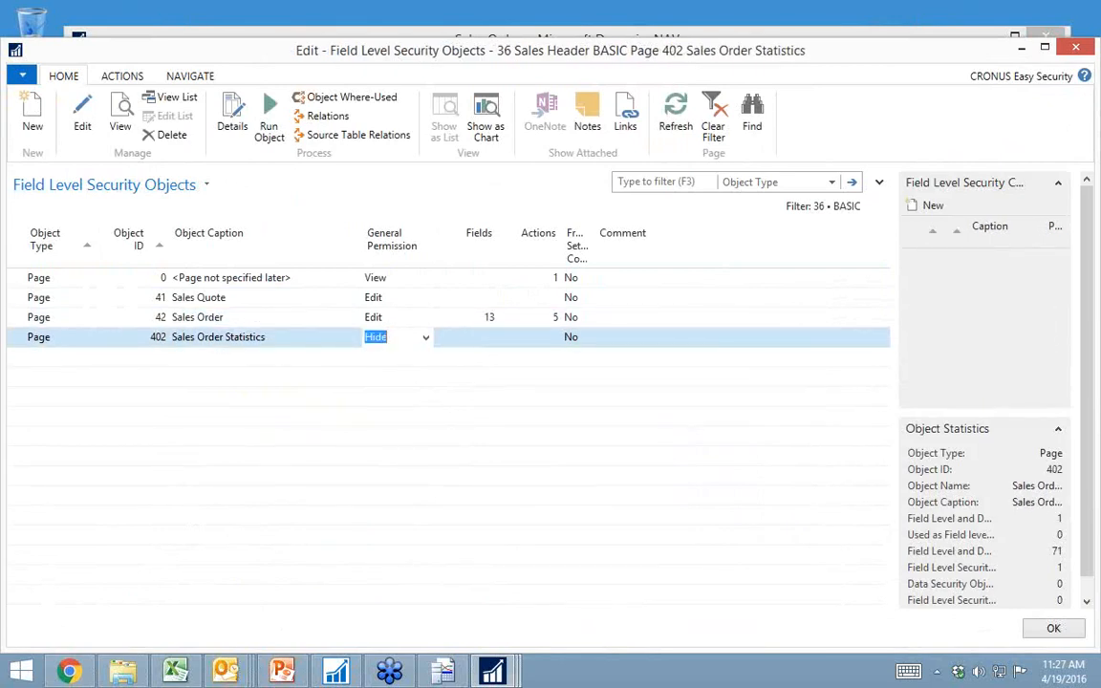
{"action": "key", "text": "Up"}
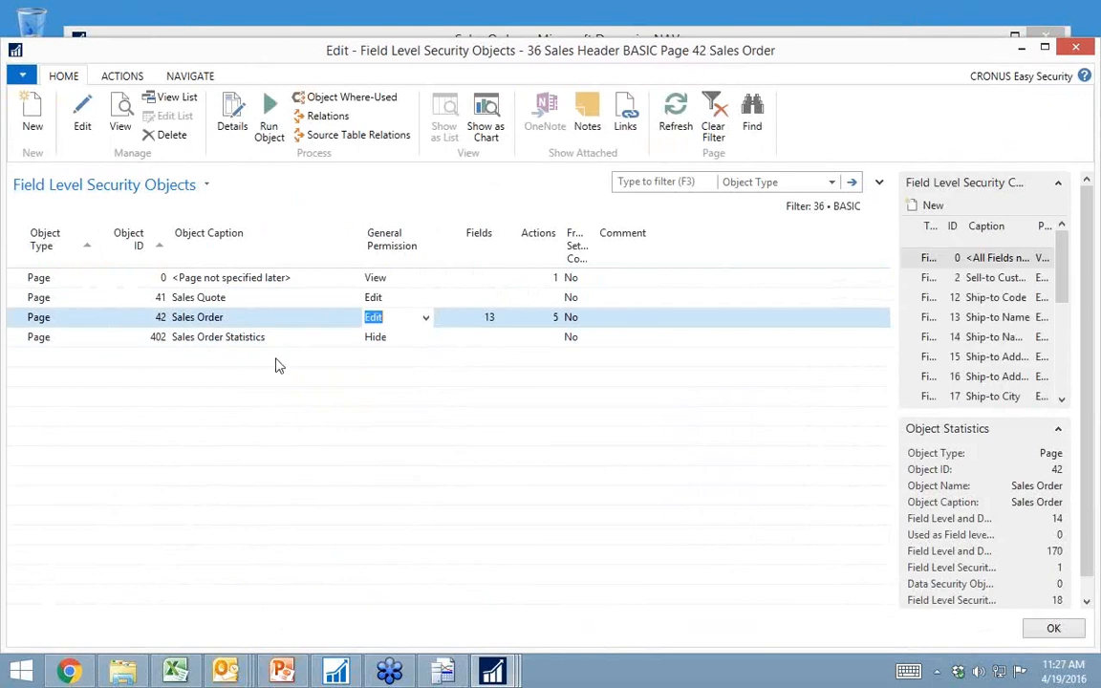
Step: In the Sales Order page's security lines, set all fields not specifically controlled to Hide and Sell-to Customer No. to View
{"action": "left_click", "coordinate": [489, 321]}
{"action": "left_click", "coordinate": [490, 318]}
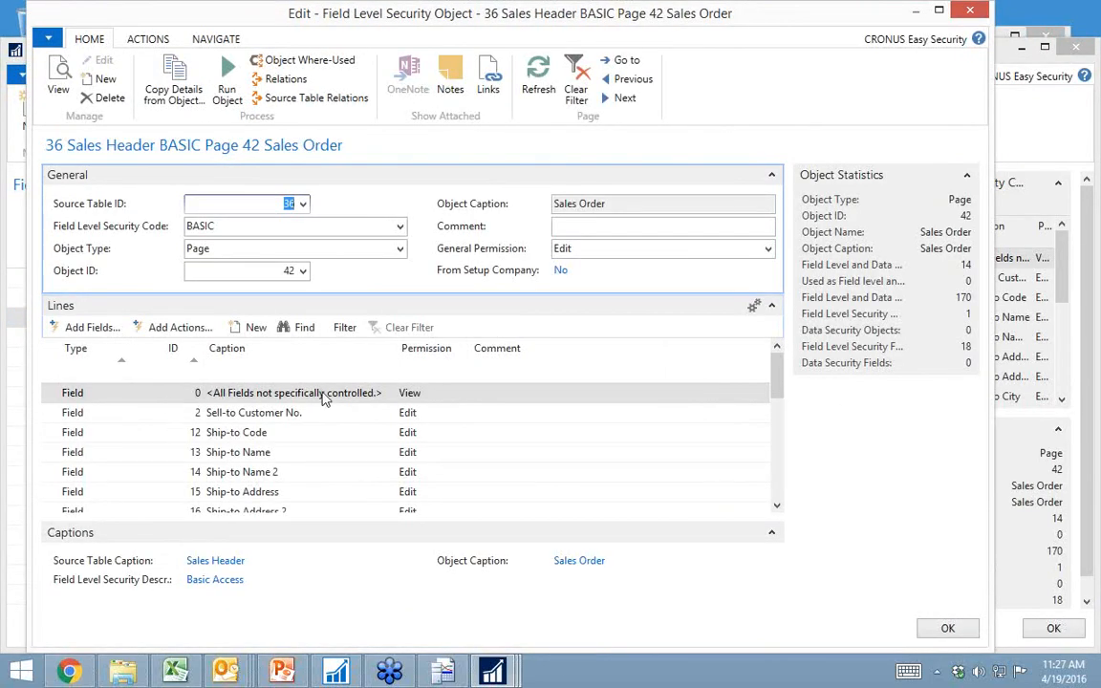
{"action": "left_click", "coordinate": [457, 397]}
{"action": "left_click", "coordinate": [458, 397]}
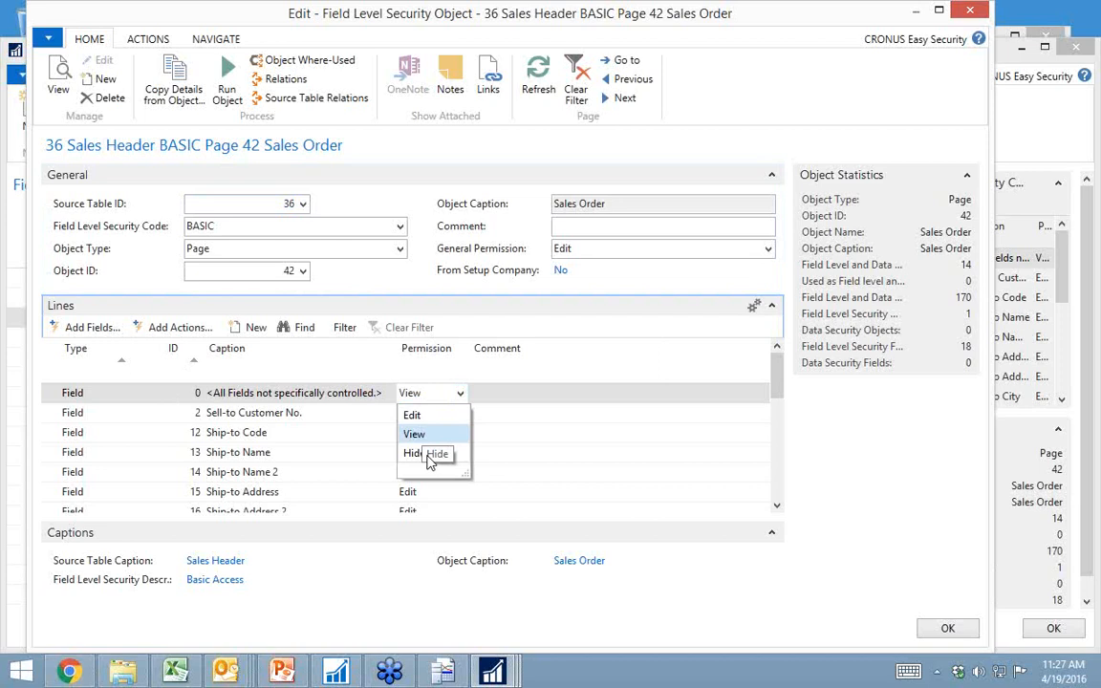
{"action": "left_click", "coordinate": [425, 454]}
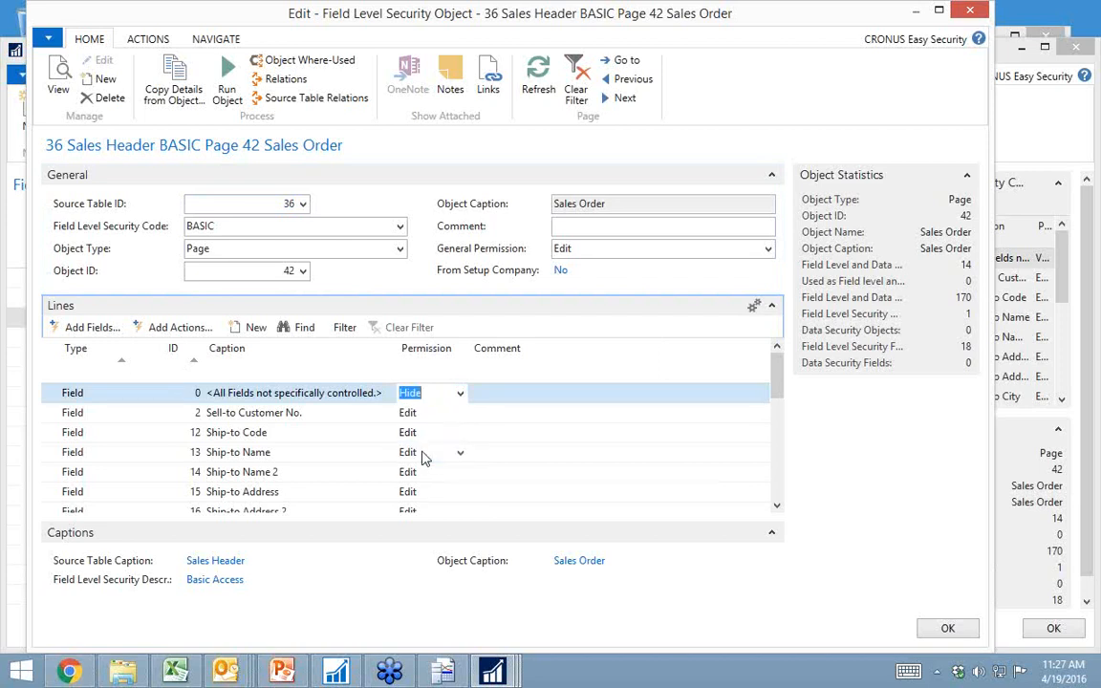
{"action": "key", "text": "Down"}
{"action": "type", "text": "v"}
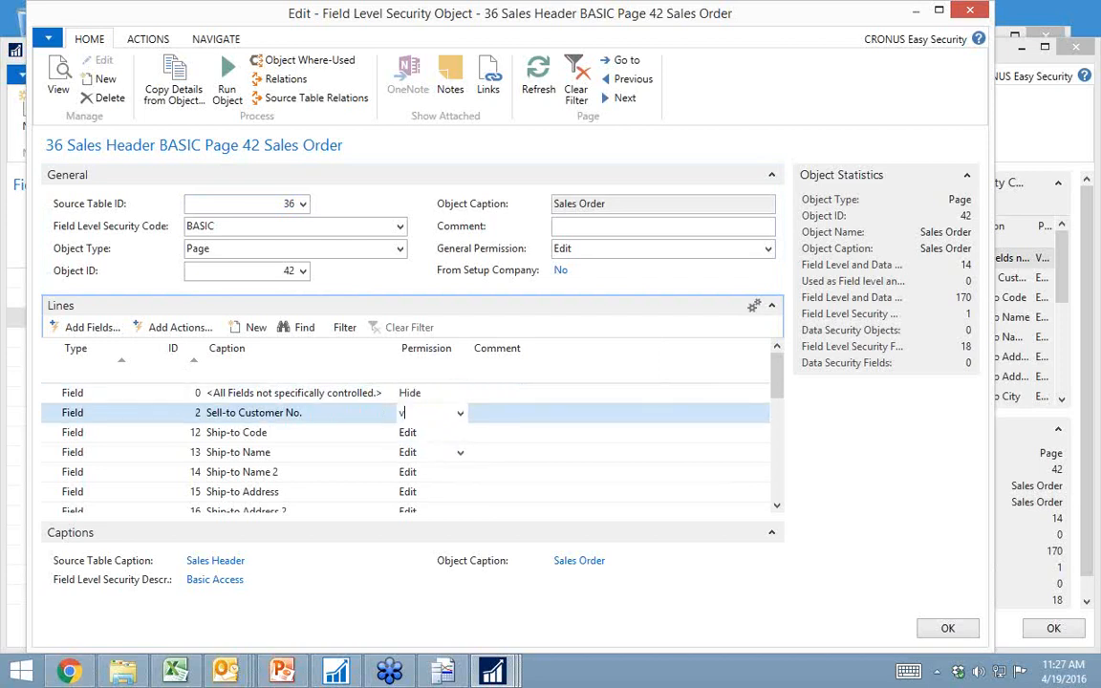
{"action": "key", "text": "Down"}
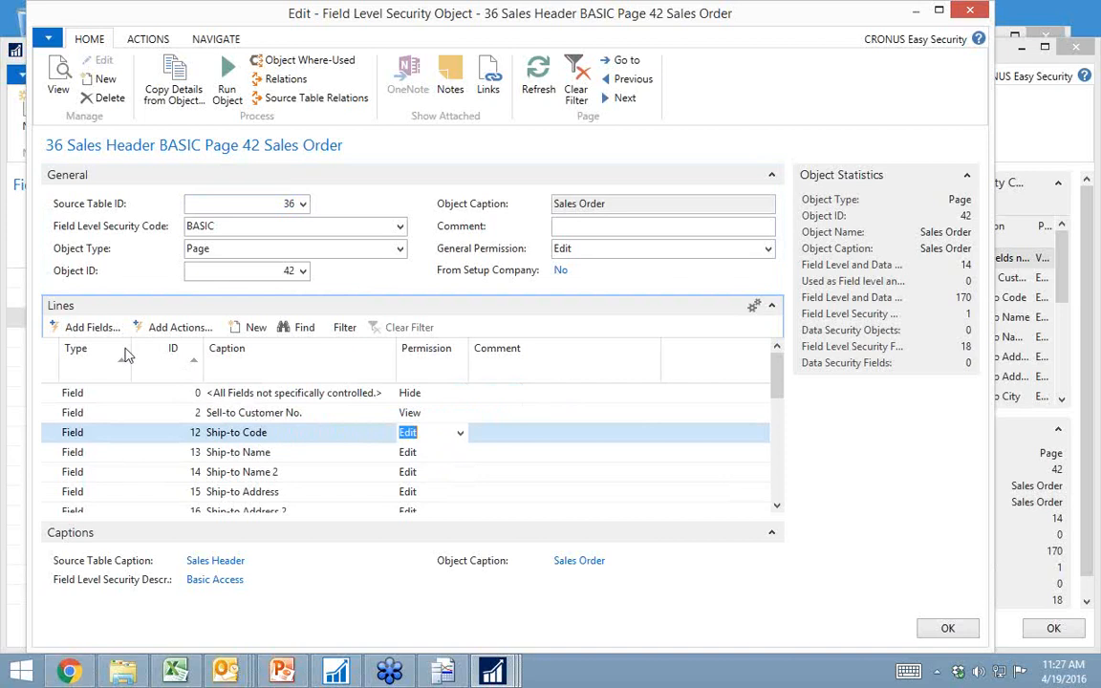
Step: Add the Sell-to Customer Name, Address, Address 2, City, Post Code, County and Country/Region Code fields with View permission
{"action": "left_click", "coordinate": [93, 337]}
{"action": "left_click", "coordinate": [445, 169]}
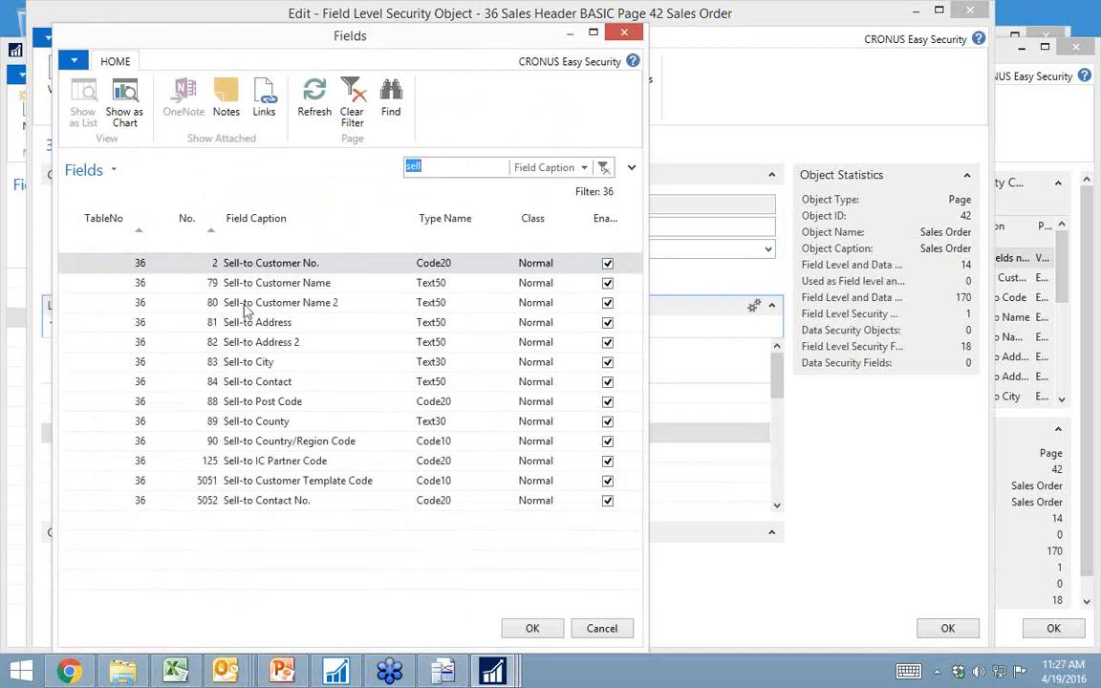
{"action": "left_click", "coordinate": [234, 283]}
{"action": "left_click", "coordinate": [236, 322], "text": "ctrl"}
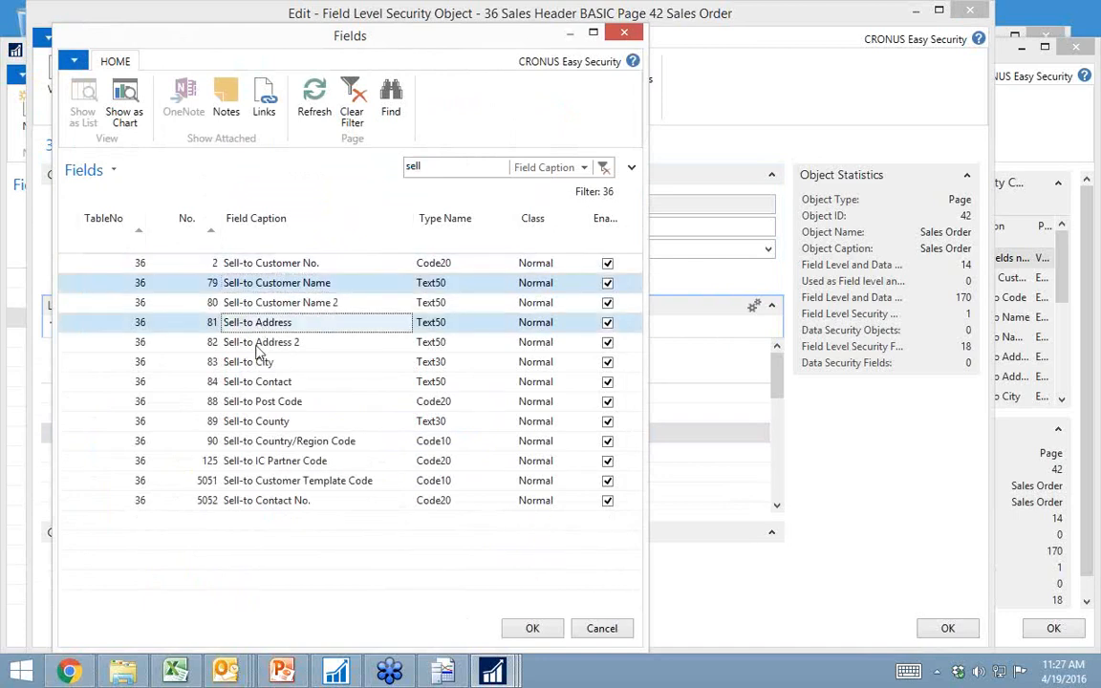
{"action": "left_click", "coordinate": [254, 343], "text": "ctrl"}
{"action": "left_click", "coordinate": [253, 363], "text": "ctrl"}
{"action": "left_click", "coordinate": [254, 402], "text": "ctrl"}
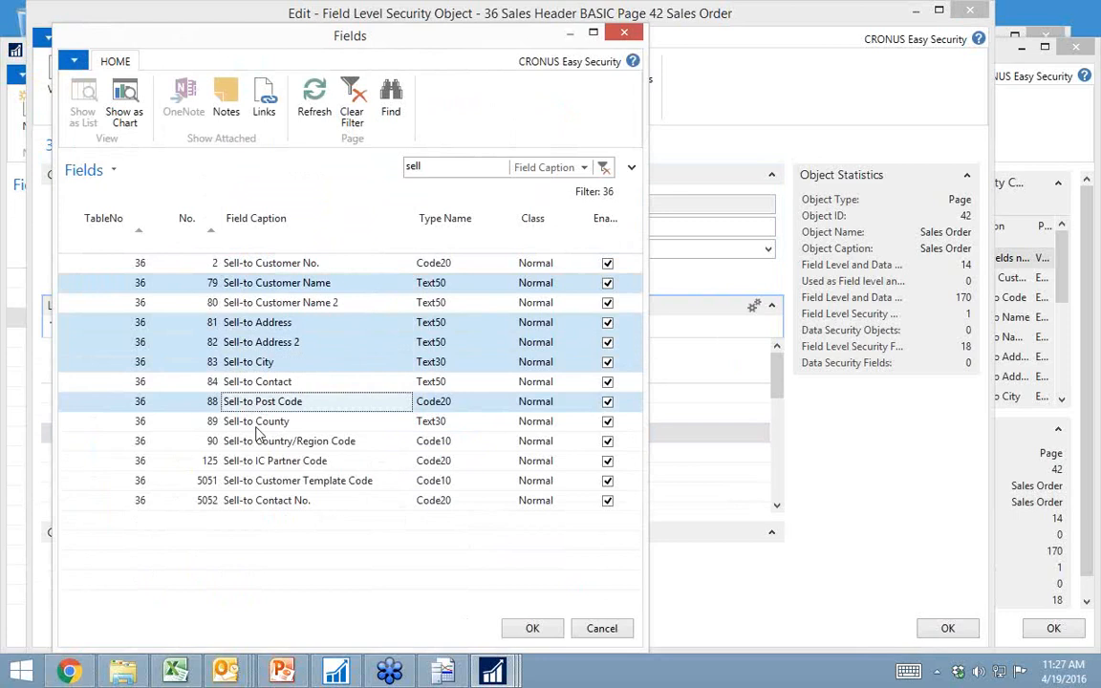
{"action": "left_click", "coordinate": [254, 422], "text": "ctrl"}
{"action": "left_click", "coordinate": [260, 442], "text": "ctrl"}
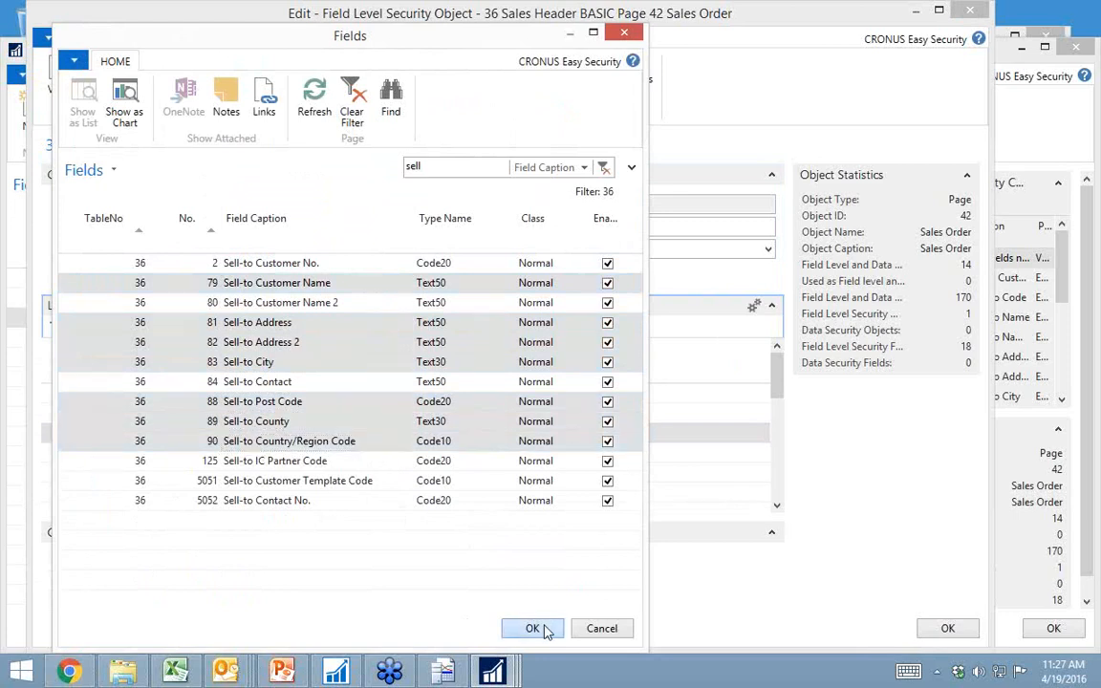
{"action": "left_click", "coordinate": [537, 629]}
{"action": "left_click", "coordinate": [498, 324]}
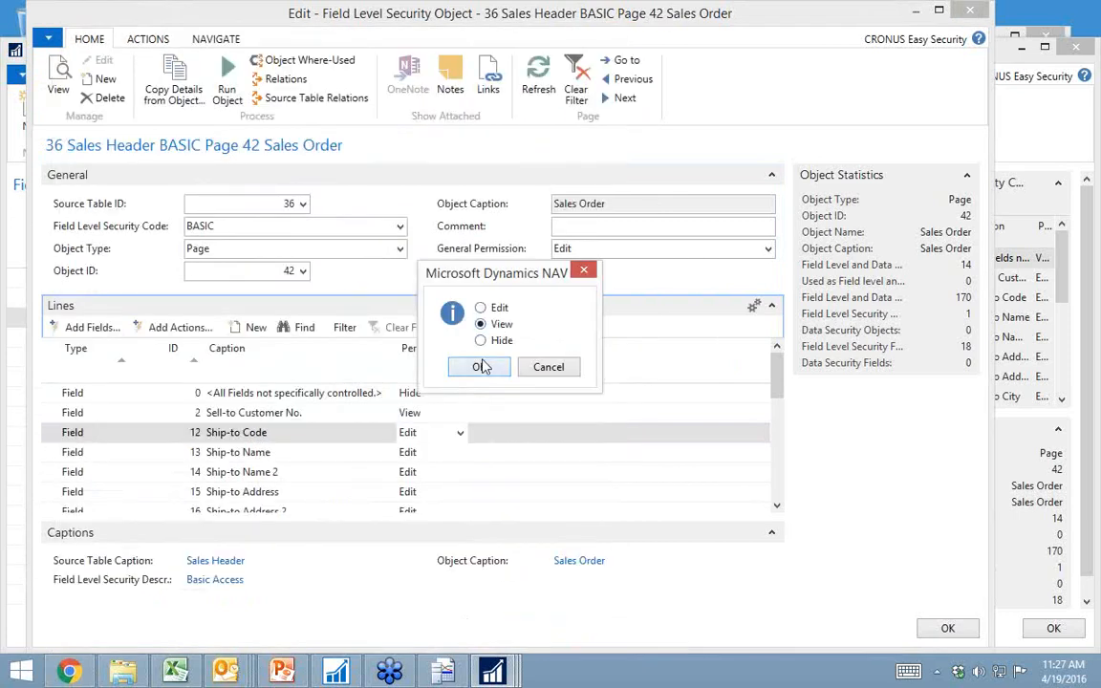
{"action": "left_click", "coordinate": [480, 367]}
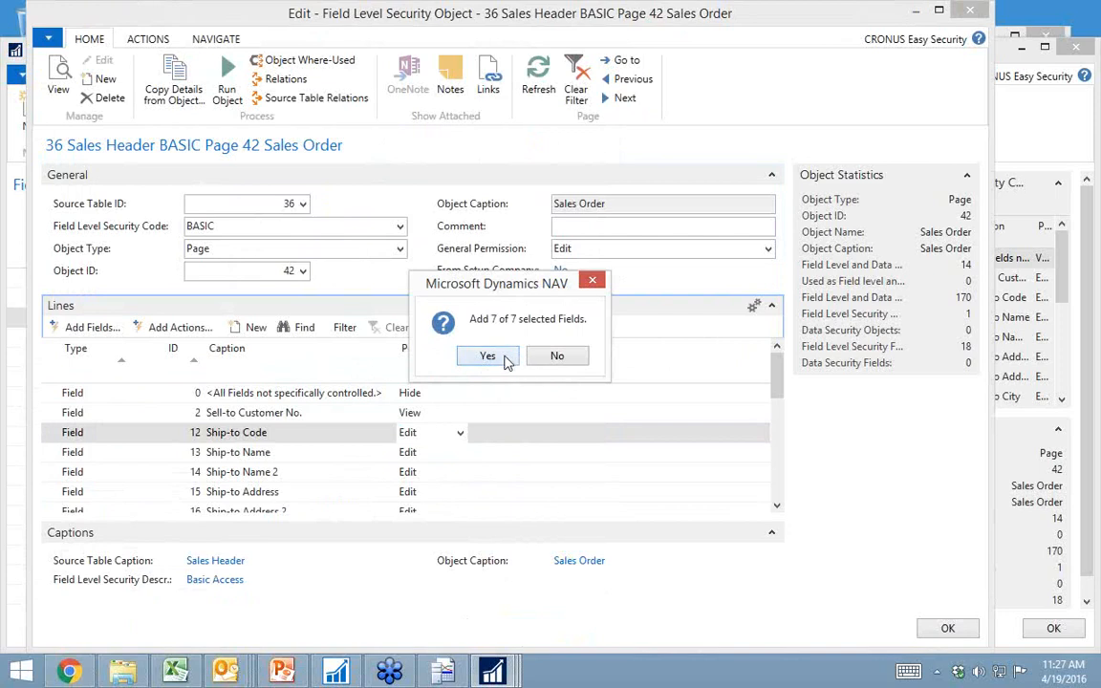
{"action": "left_click", "coordinate": [506, 359]}
Step: Set the permission for all actions not specifically controlled on the Sales Order page to Hide
{"action": "scroll", "coordinate": [341, 487], "scroll_direction": "down", "scroll_amount": 2}
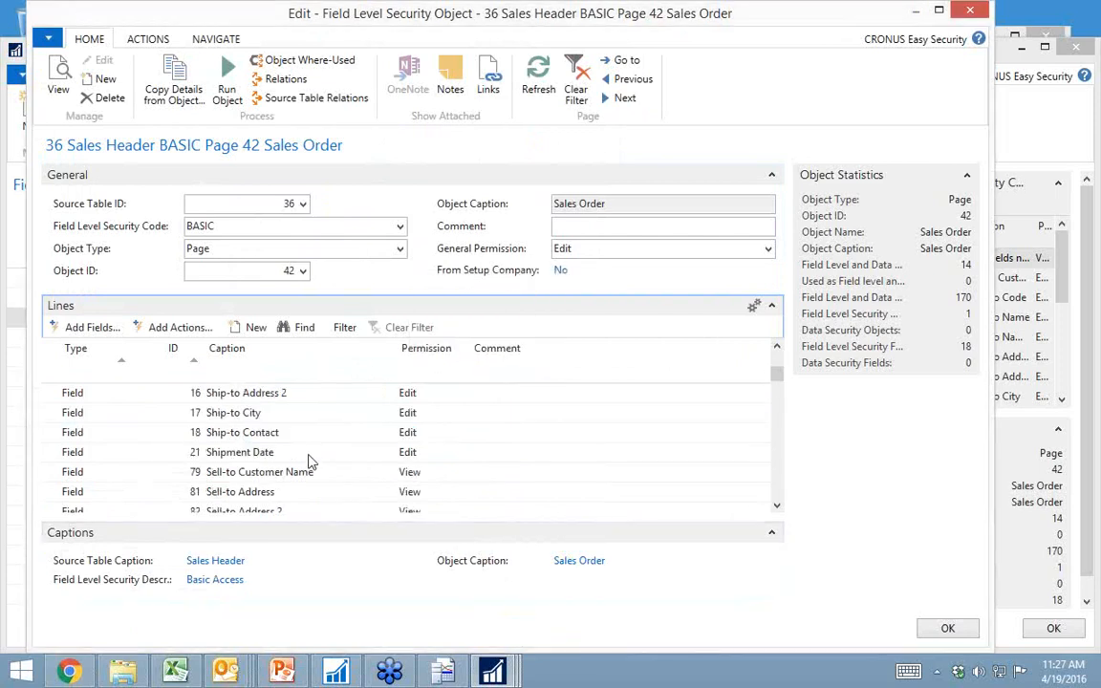
{"action": "scroll", "coordinate": [402, 468], "scroll_direction": "down", "scroll_amount": 2}
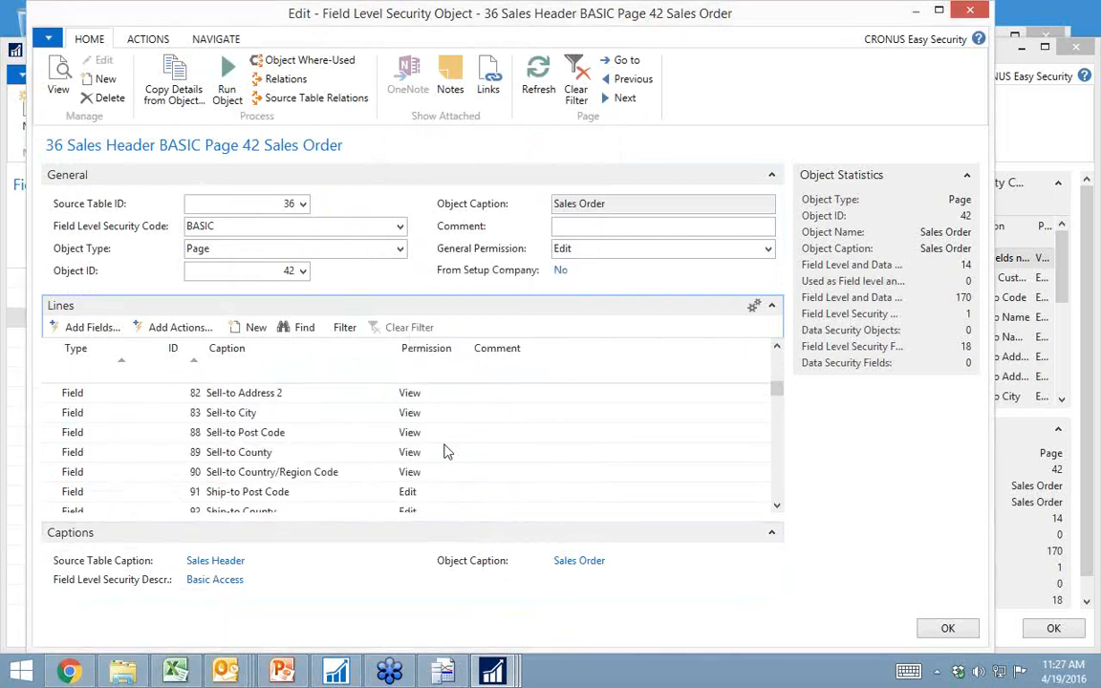
{"action": "scroll", "coordinate": [427, 493], "scroll_direction": "down", "scroll_amount": 1}
{"action": "scroll", "coordinate": [427, 493], "scroll_direction": "down", "scroll_amount": 1}
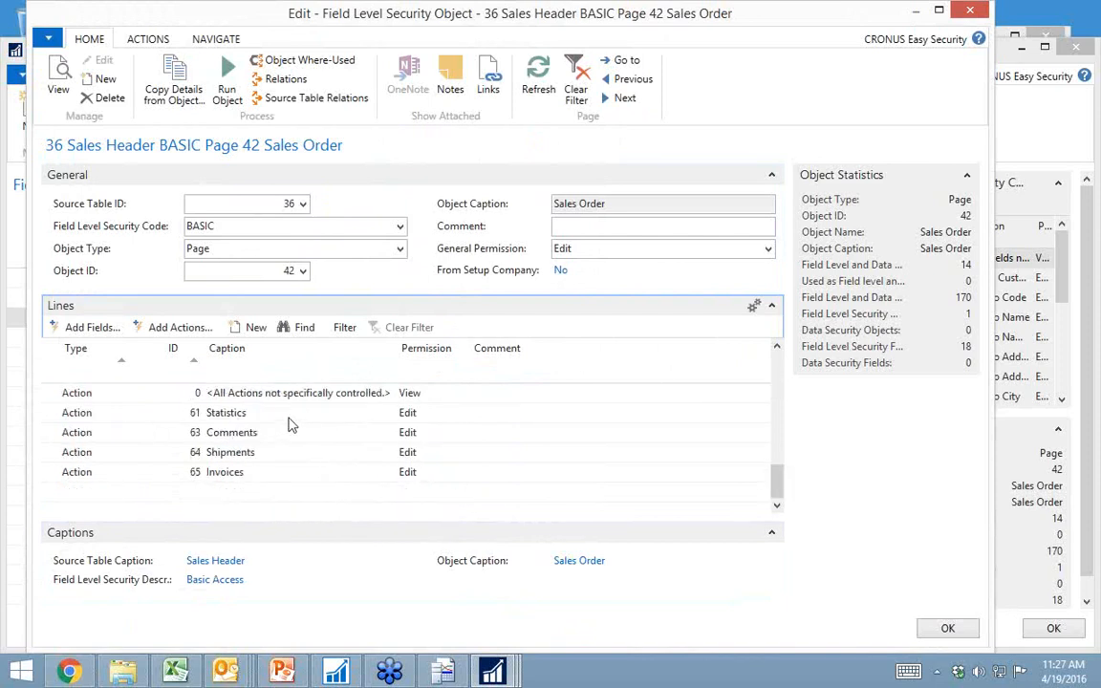
{"action": "left_click", "coordinate": [444, 398]}
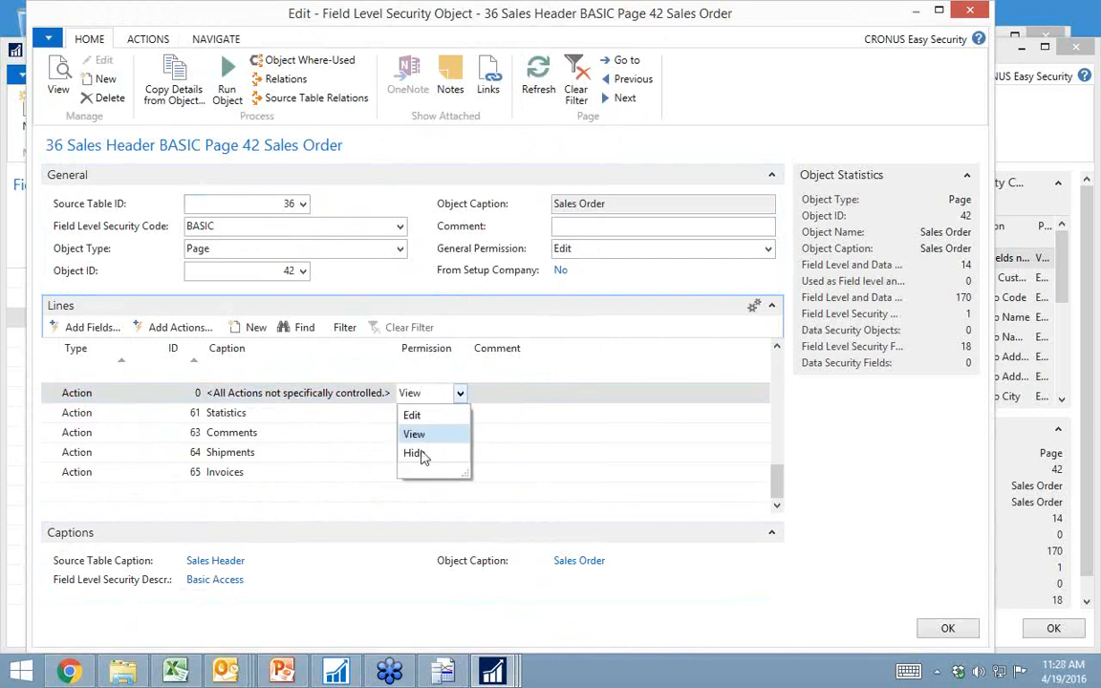
{"action": "left_click", "coordinate": [418, 454]}
{"action": "key", "text": "Down"}
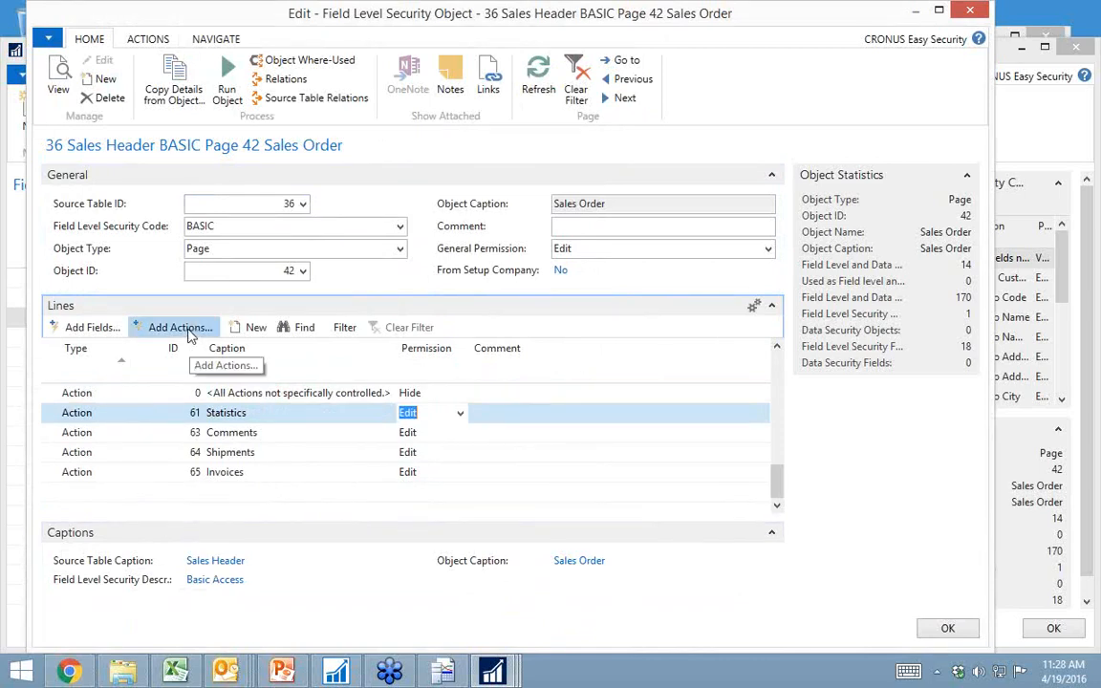
Step: Add the Post and Print and Post Batch actions to the Sales Order security lines with View permission
{"action": "left_click", "coordinate": [181, 327]}
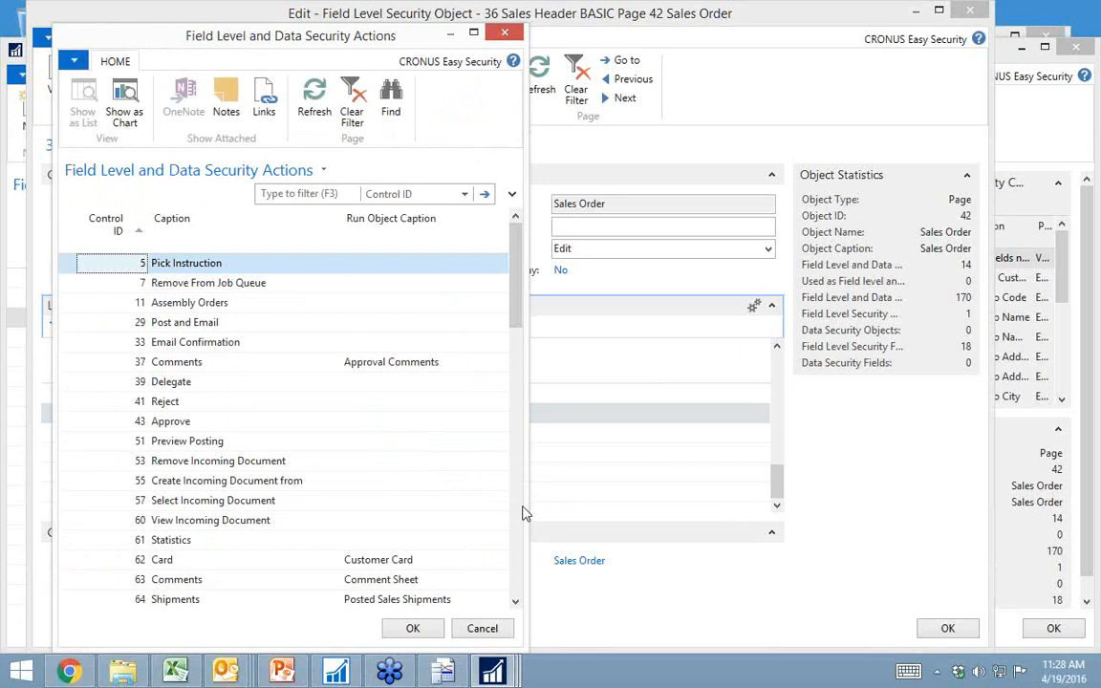
{"action": "left_click", "coordinate": [517, 513]}
{"action": "left_click", "coordinate": [183, 402]}
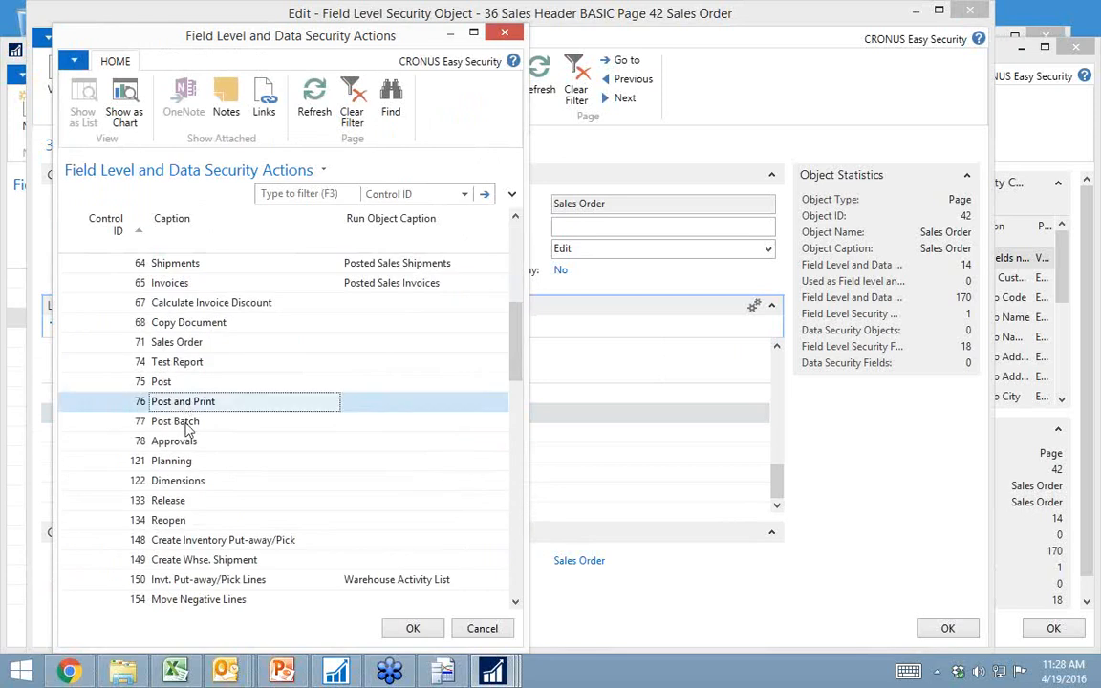
{"action": "left_click_drag", "start_coordinate": [171, 439], "coordinate": [167, 421]}
{"action": "left_click", "coordinate": [185, 400]}
{"action": "left_click", "coordinate": [174, 421]}
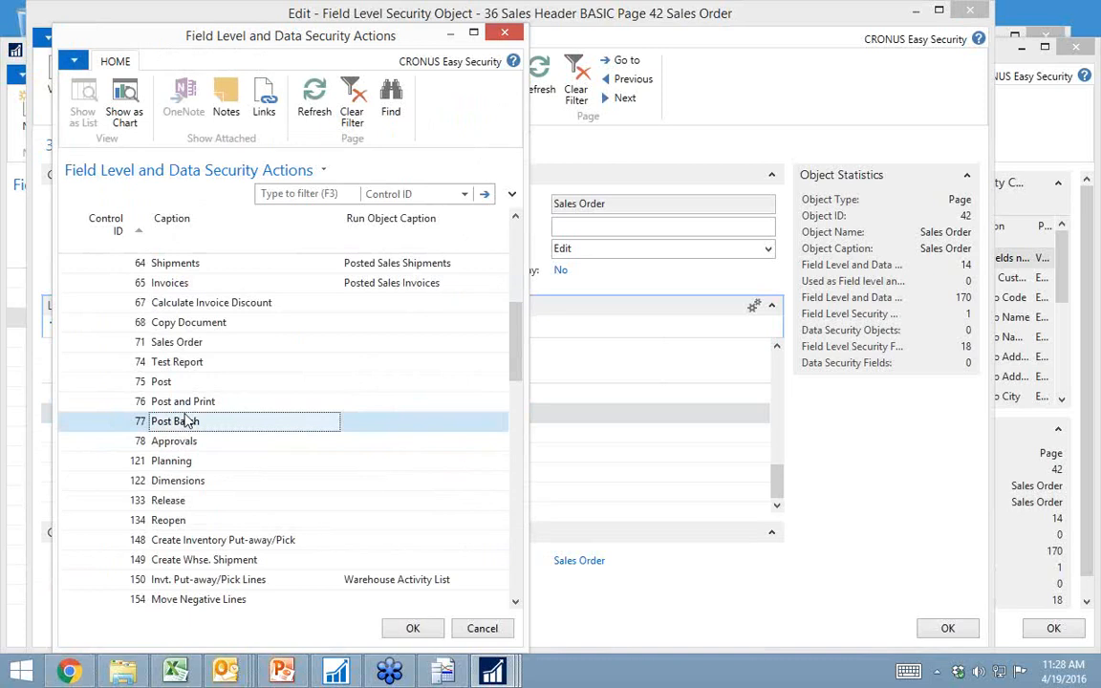
{"action": "left_click", "coordinate": [181, 401], "text": "ctrl"}
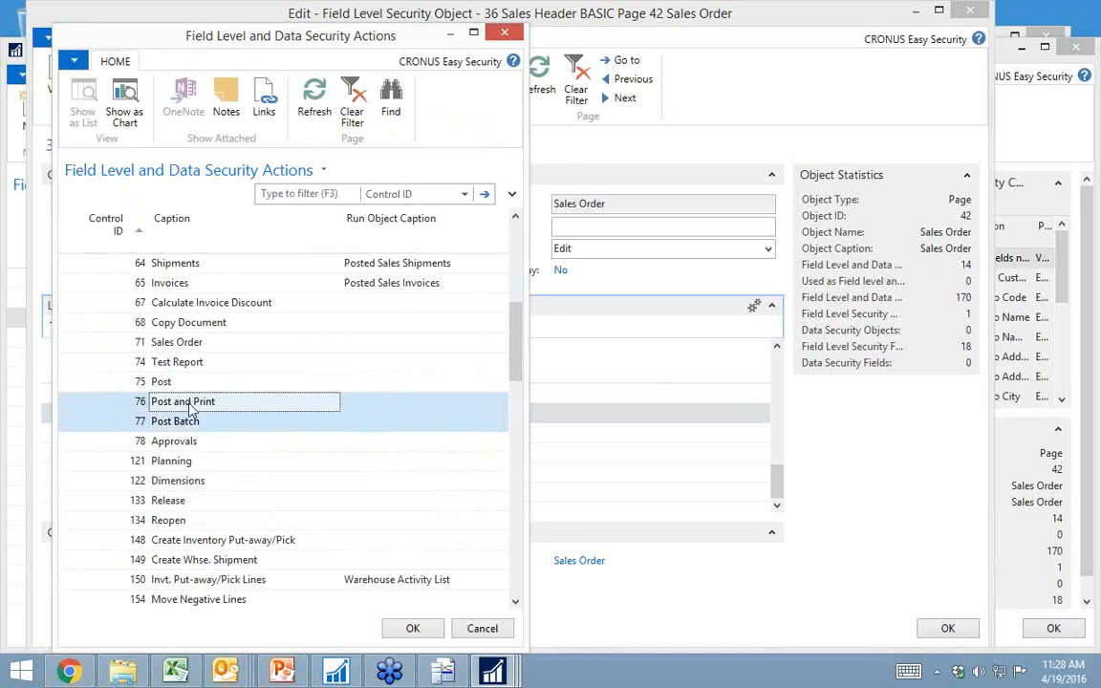
{"action": "left_click", "coordinate": [413, 629]}
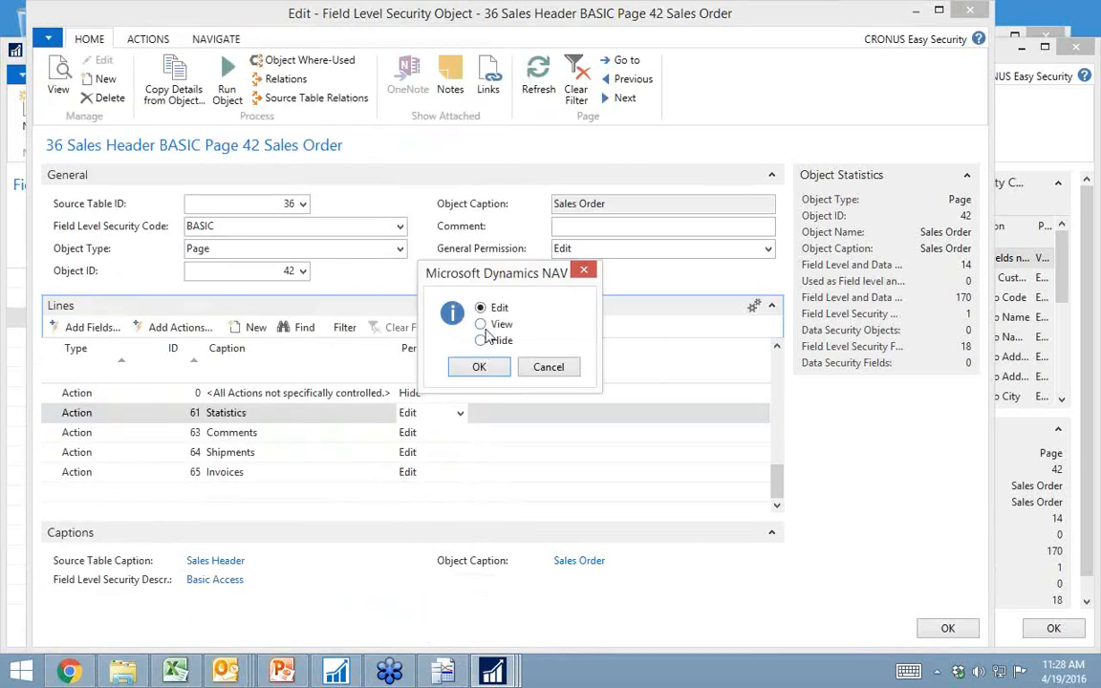
{"action": "left_click", "coordinate": [480, 324]}
{"action": "left_click", "coordinate": [482, 367]}
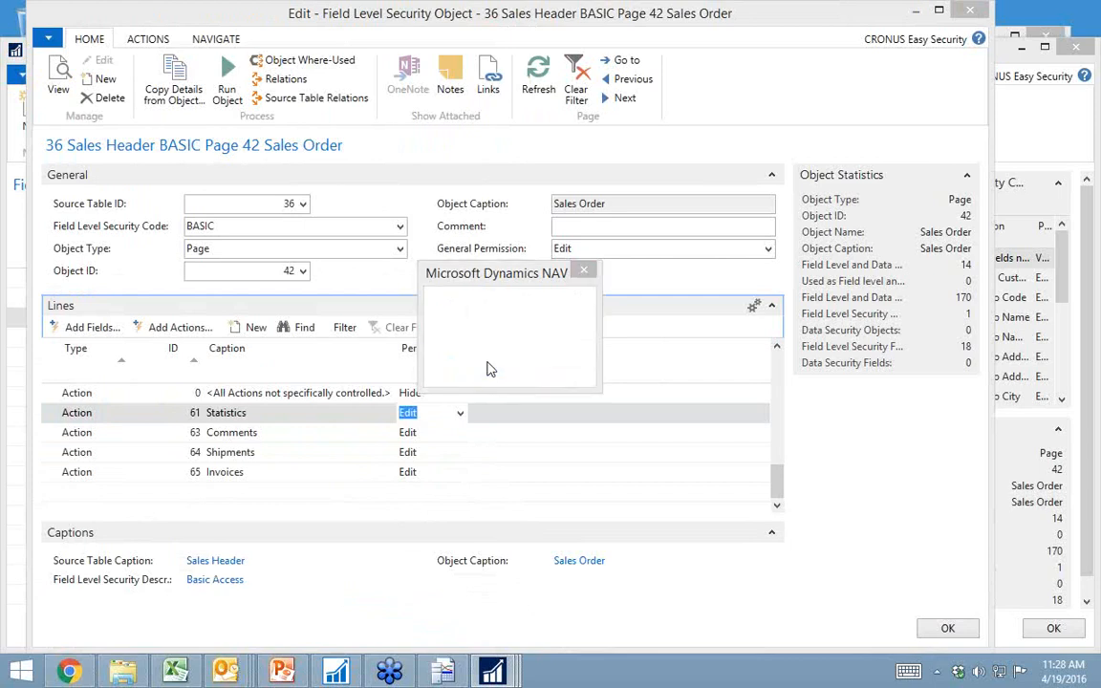
{"action": "left_click", "coordinate": [489, 357]}
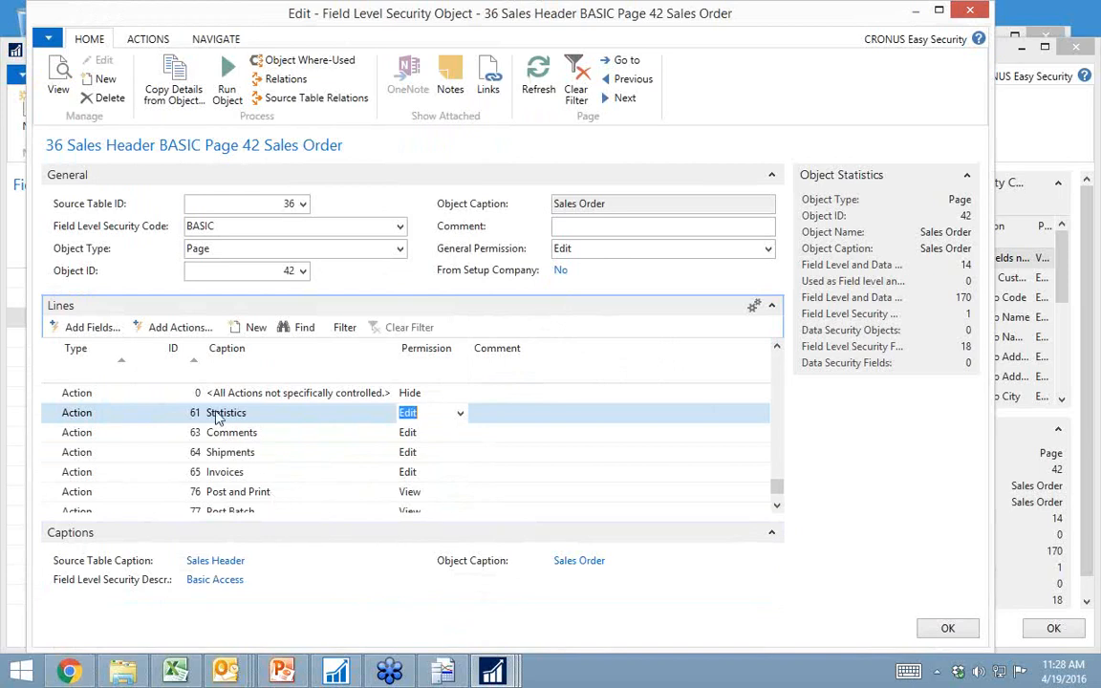
Step: Close the Sales Order security object, the object list and the security code list to return to User Security Setup
{"action": "key", "text": "Escape"}
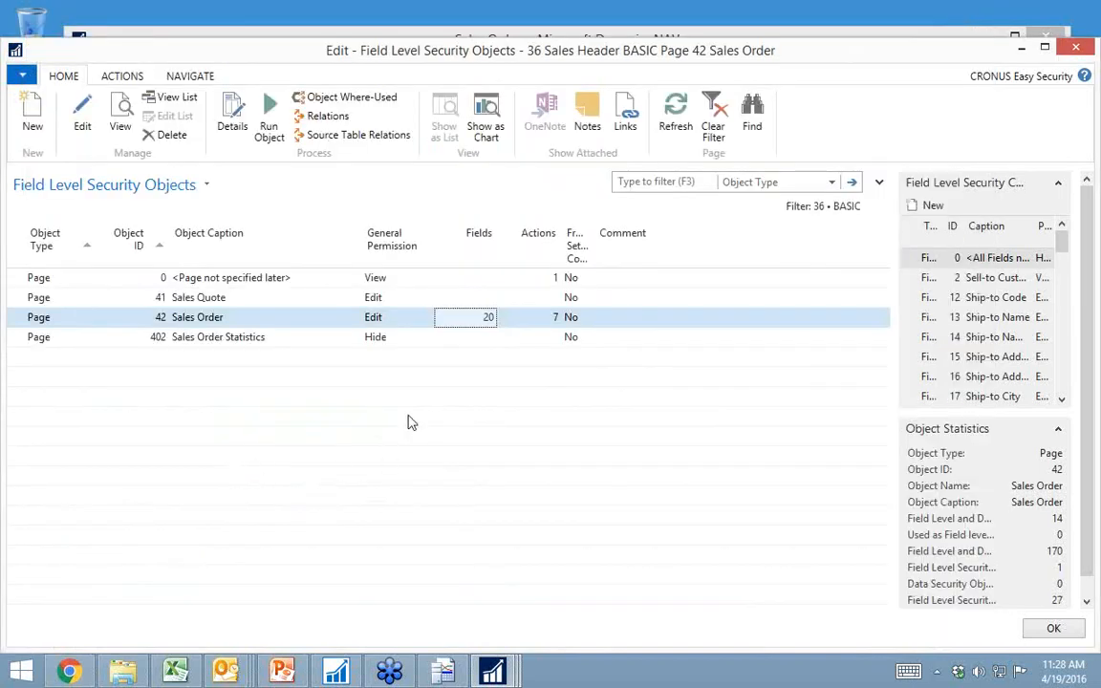
{"action": "key", "text": "Escape"}
Step: Close User Security Setup and open the open-status John Haddock Insurance Co. sales order to examine its fields, shipping details and available actions
{"action": "key", "text": "Escape"}
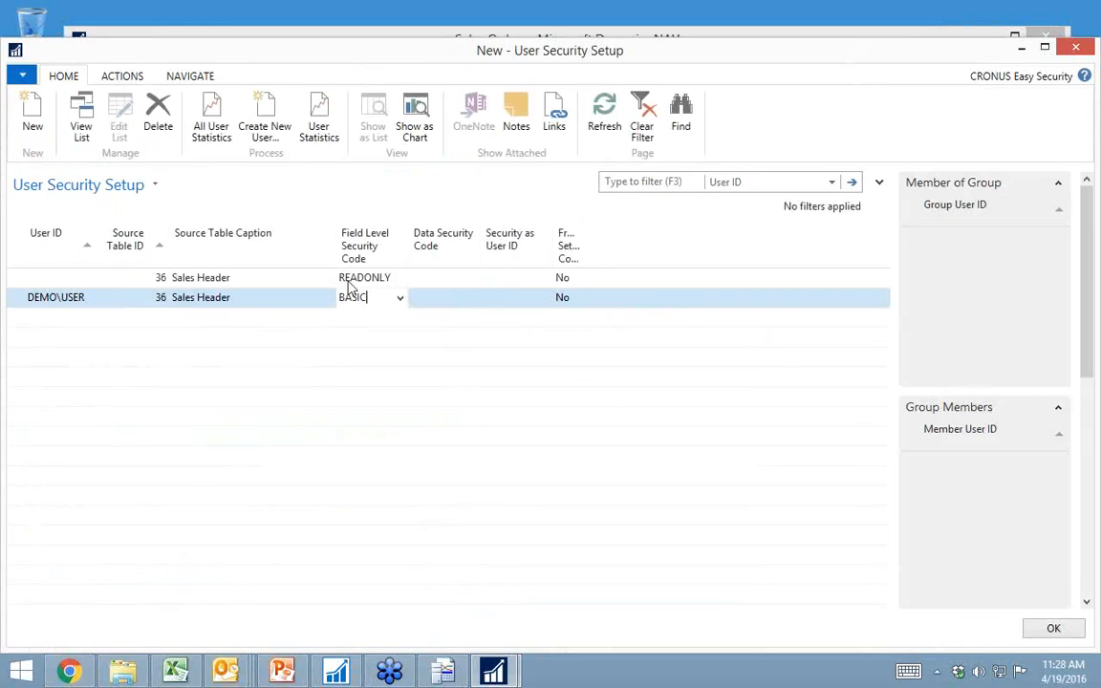
{"action": "key", "text": "Escape"}
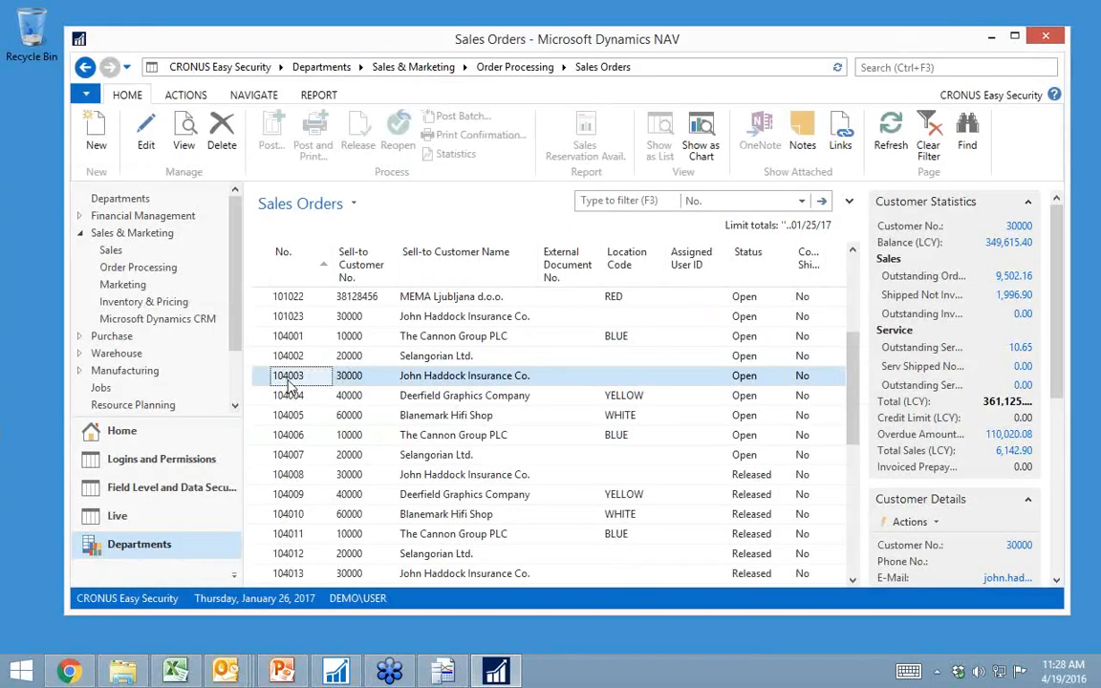
{"action": "double_click", "coordinate": [291, 382]}
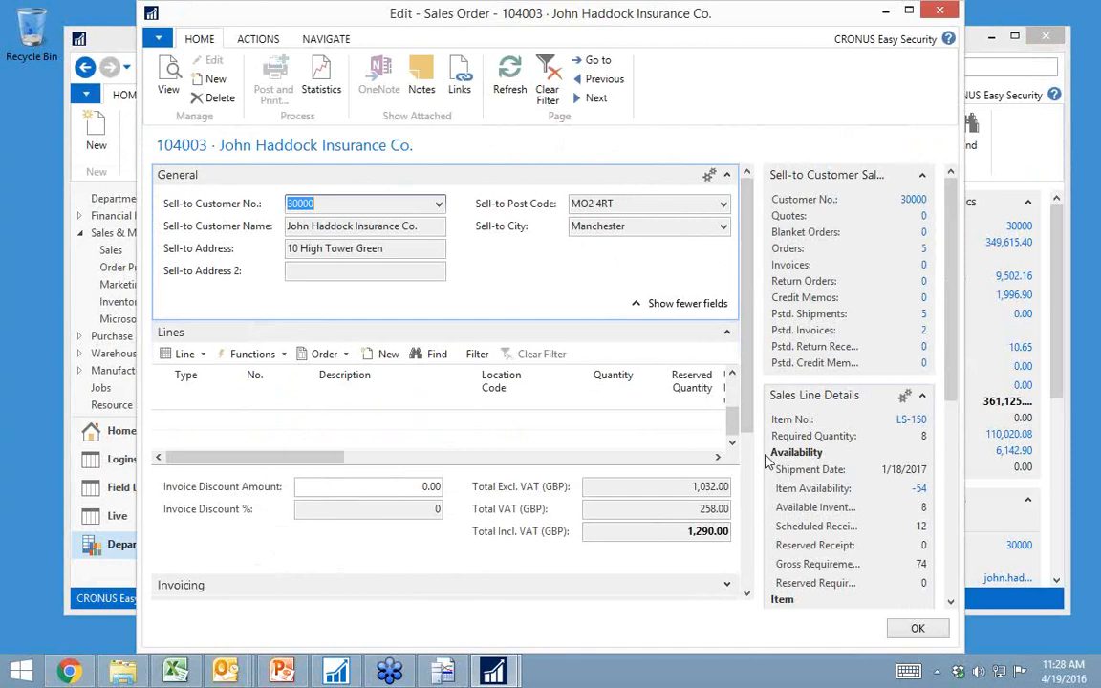
{"action": "scroll", "coordinate": [750, 480], "scroll_direction": "down", "scroll_amount": 3}
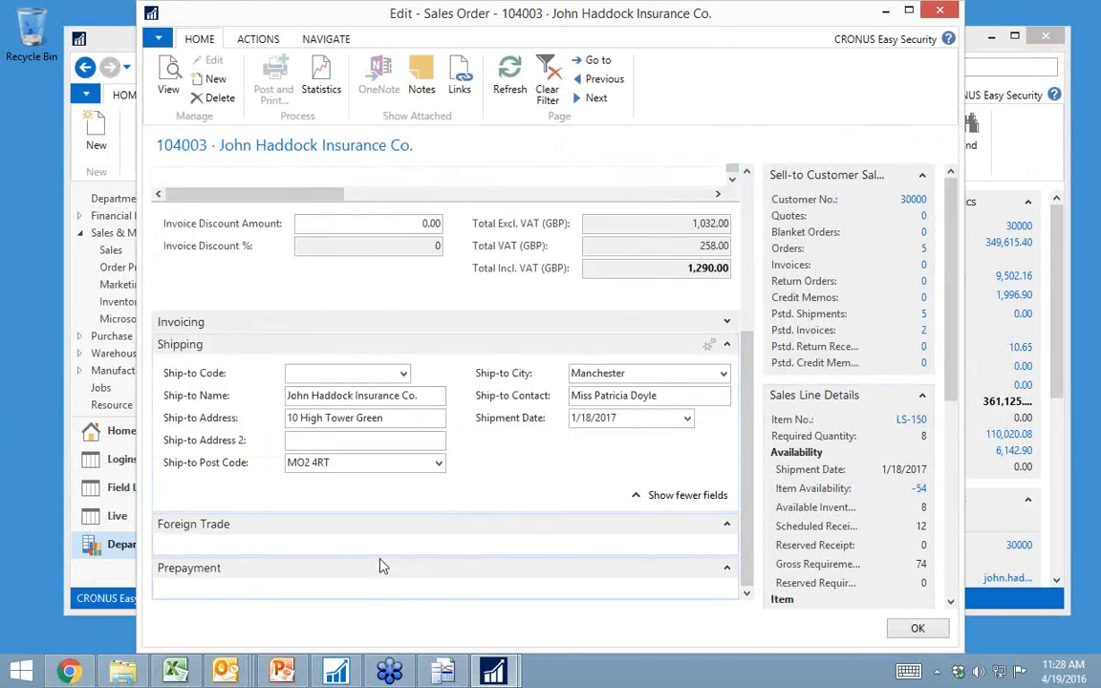
{"action": "left_click", "coordinate": [276, 43]}
{"action": "left_click", "coordinate": [306, 42]}
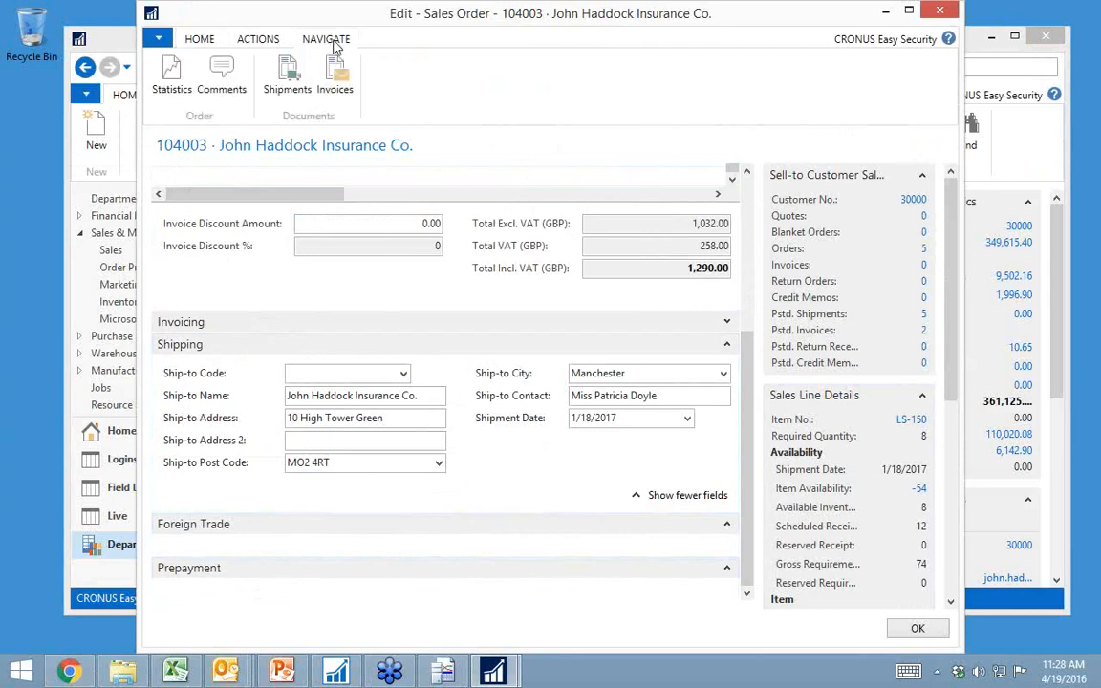
Step: Try to open the Statistics page of the sales order, and close the order
{"action": "left_click", "coordinate": [173, 75]}
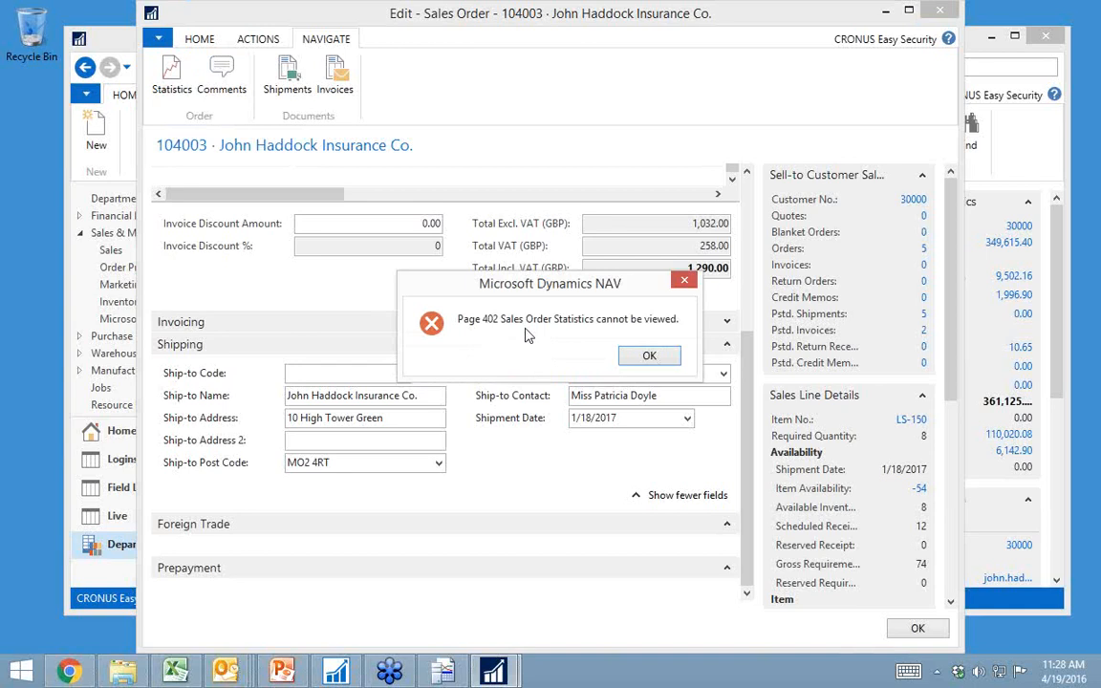
{"action": "key", "text": "Escape"}
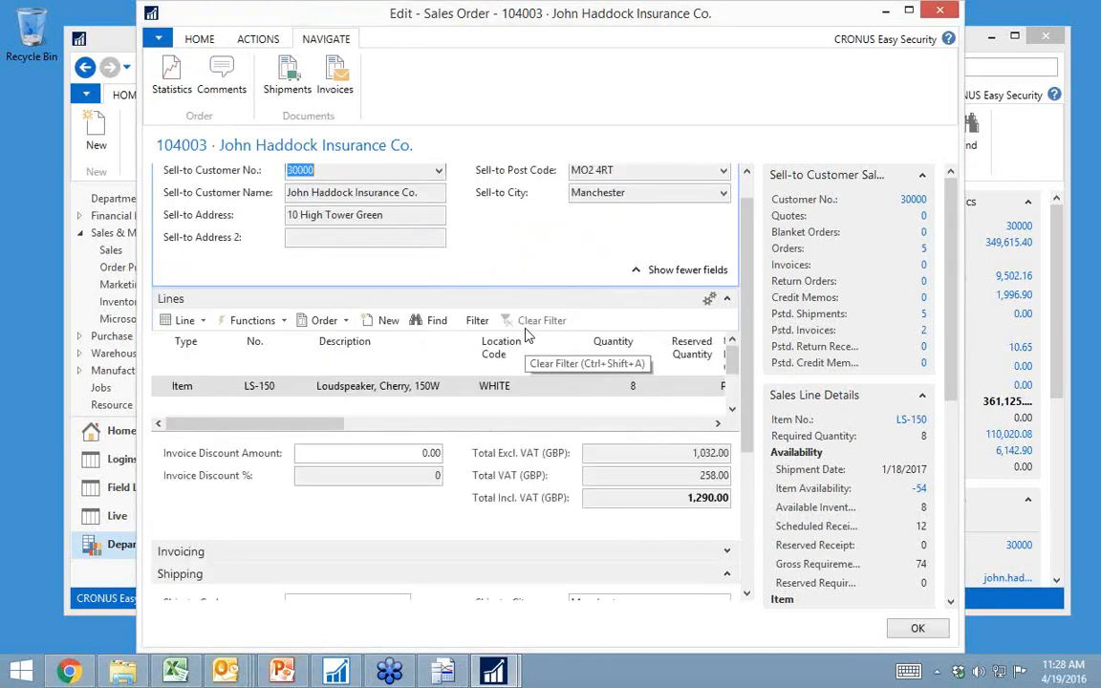
{"action": "key", "text": "Escape"}
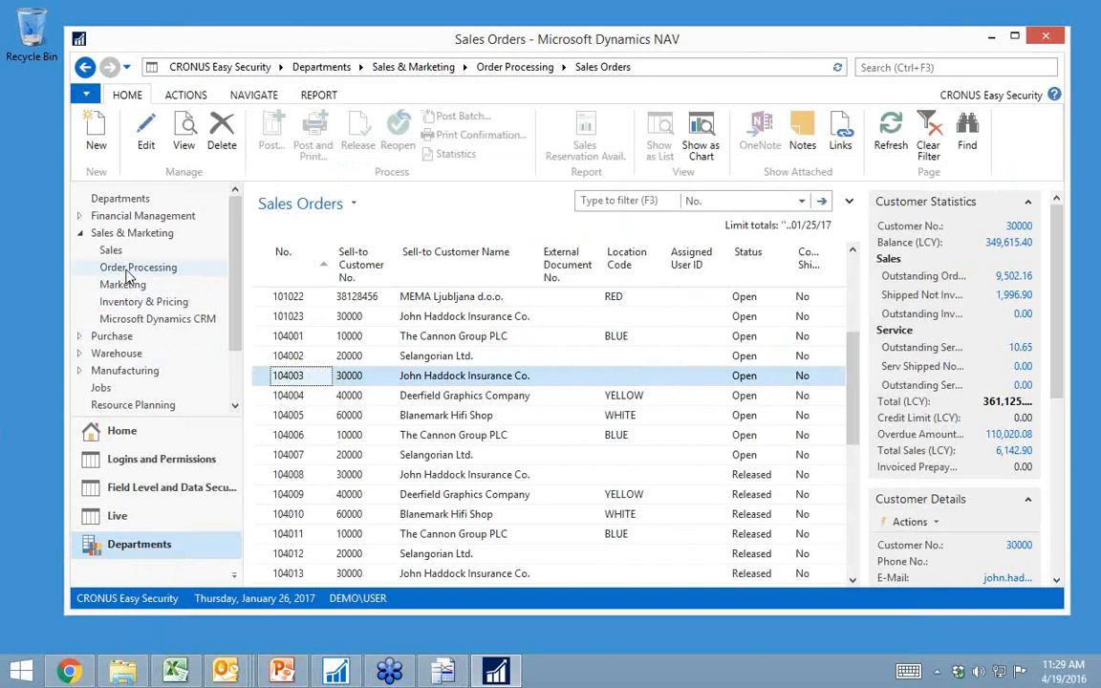
Step: Open the Klubben sales credit memo from Order Processing to check its access, close it and return to the Sales Orders list
{"action": "left_click", "coordinate": [128, 272]}
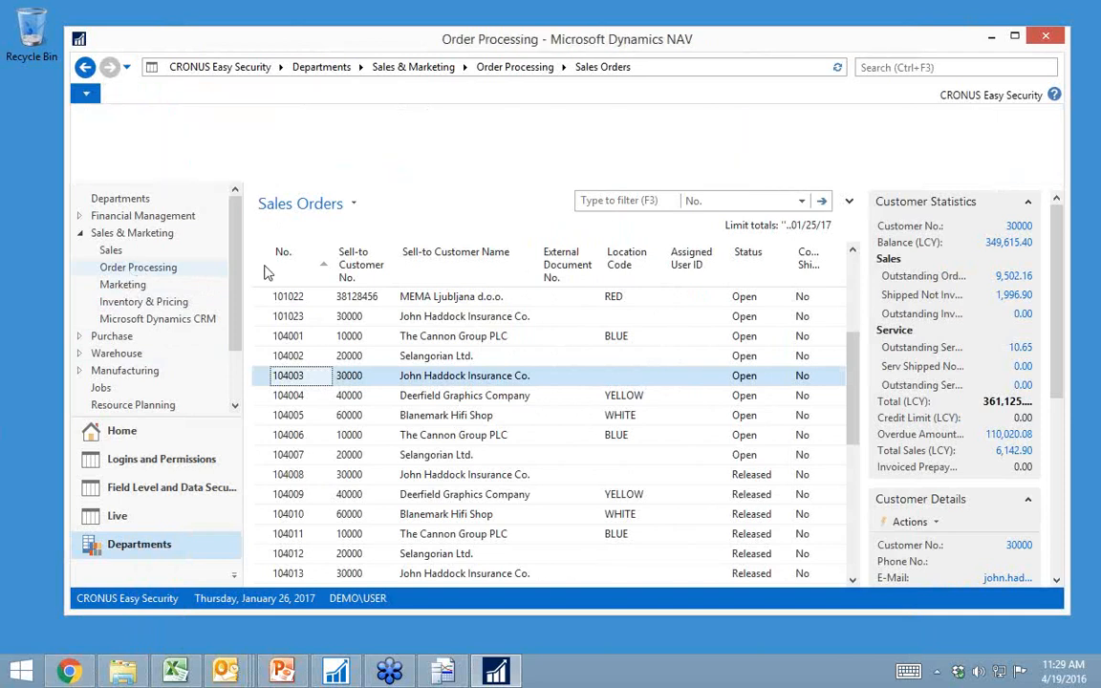
{"action": "left_click", "coordinate": [325, 277]}
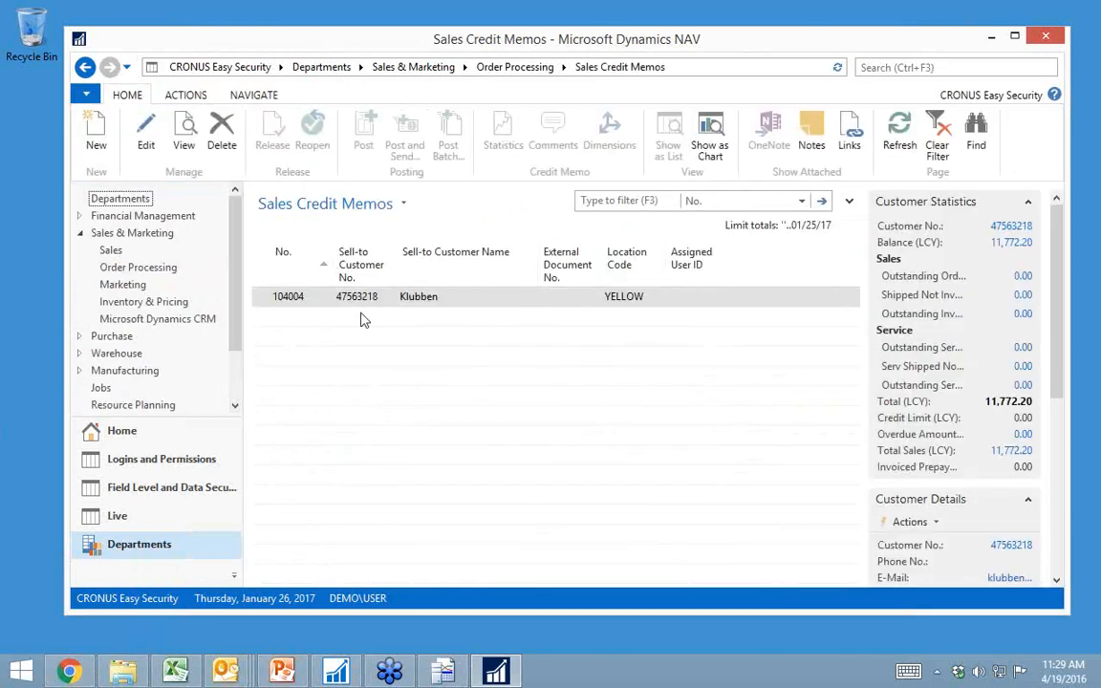
{"action": "left_click", "coordinate": [351, 302]}
{"action": "double_click", "coordinate": [353, 302]}
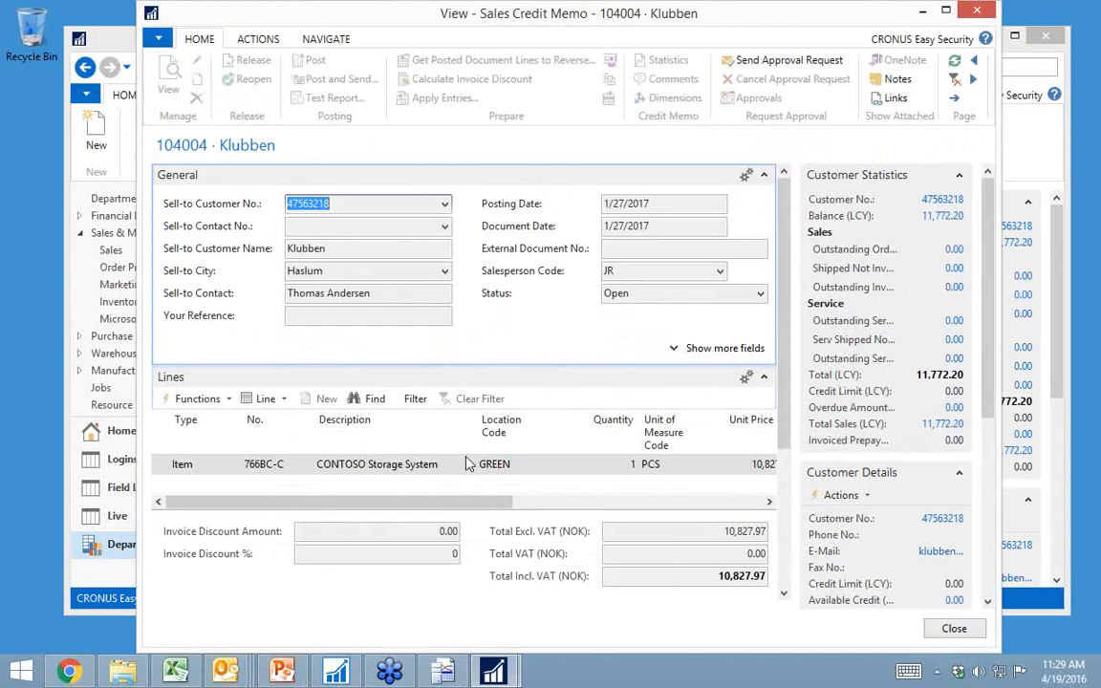
{"action": "key", "text": "Escape"}
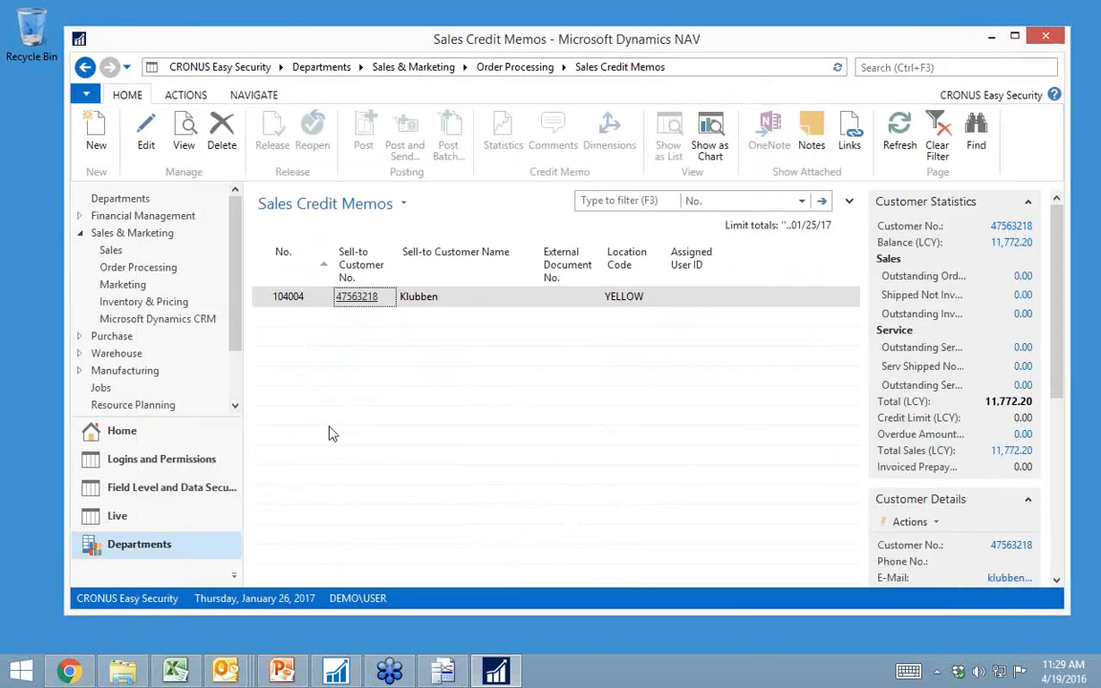
{"action": "left_click", "coordinate": [128, 271]}
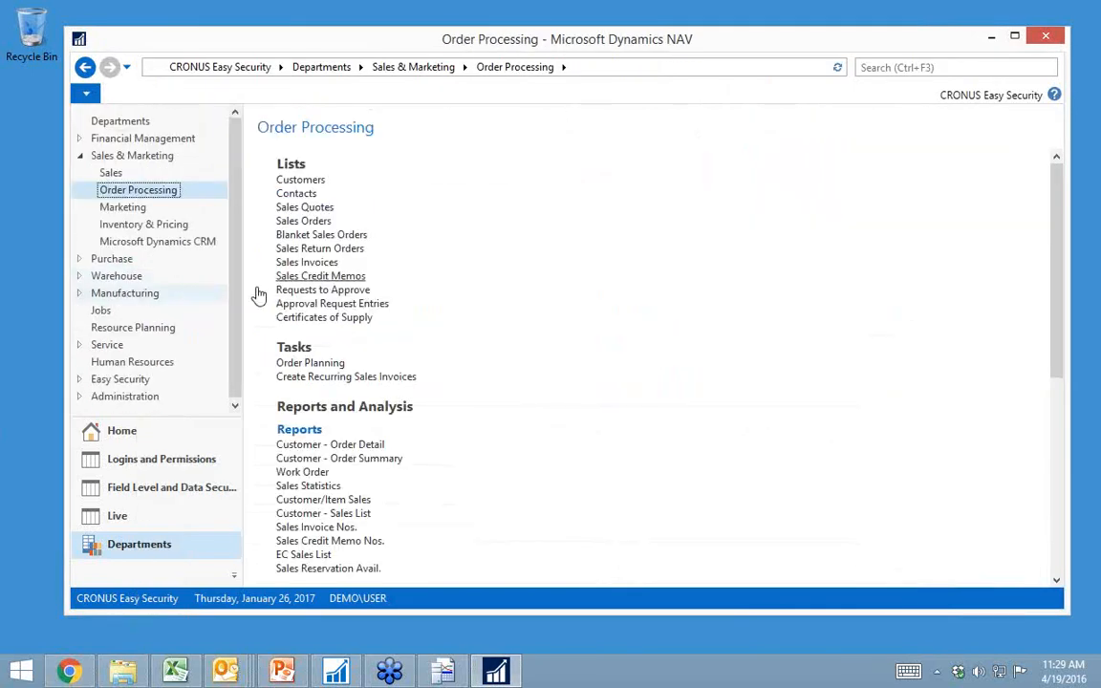
{"action": "left_click", "coordinate": [304, 221]}
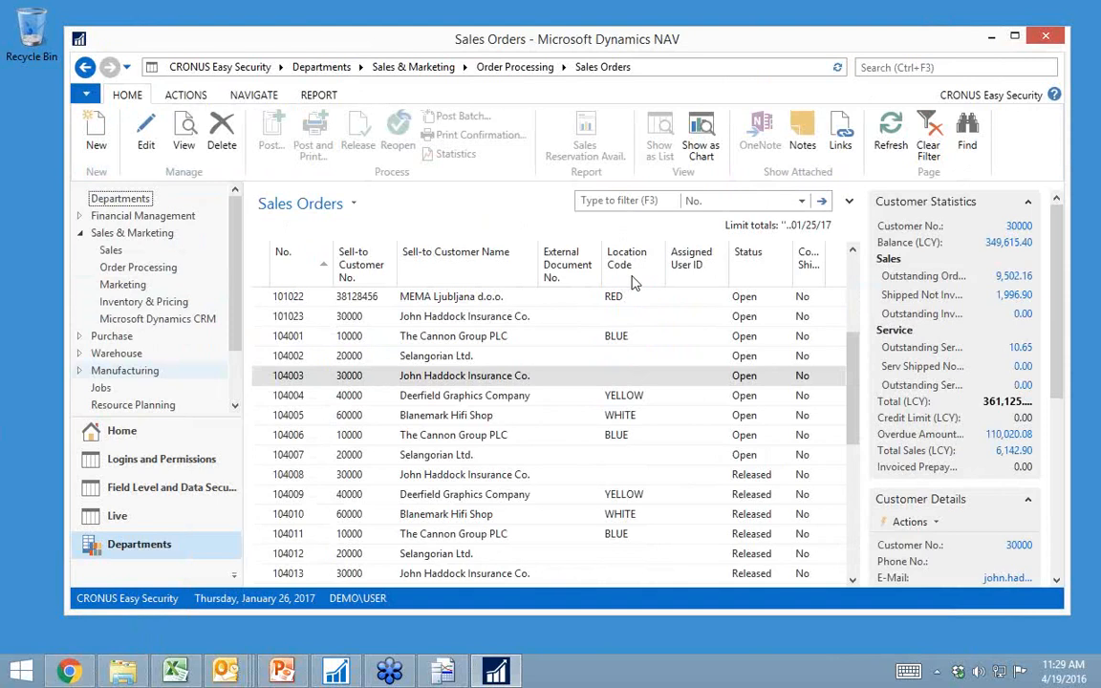
Step: Create a new data security code LOCATION for source table 36, Sales Header
{"action": "left_click", "coordinate": [121, 431]}
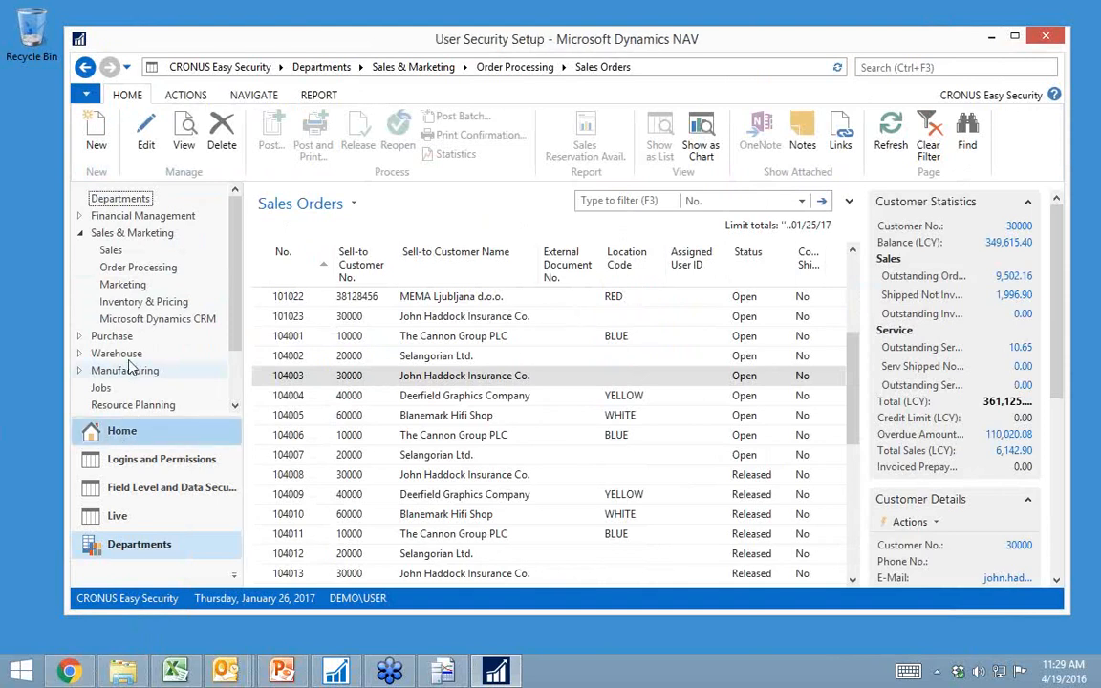
{"action": "left_click", "coordinate": [119, 354]}
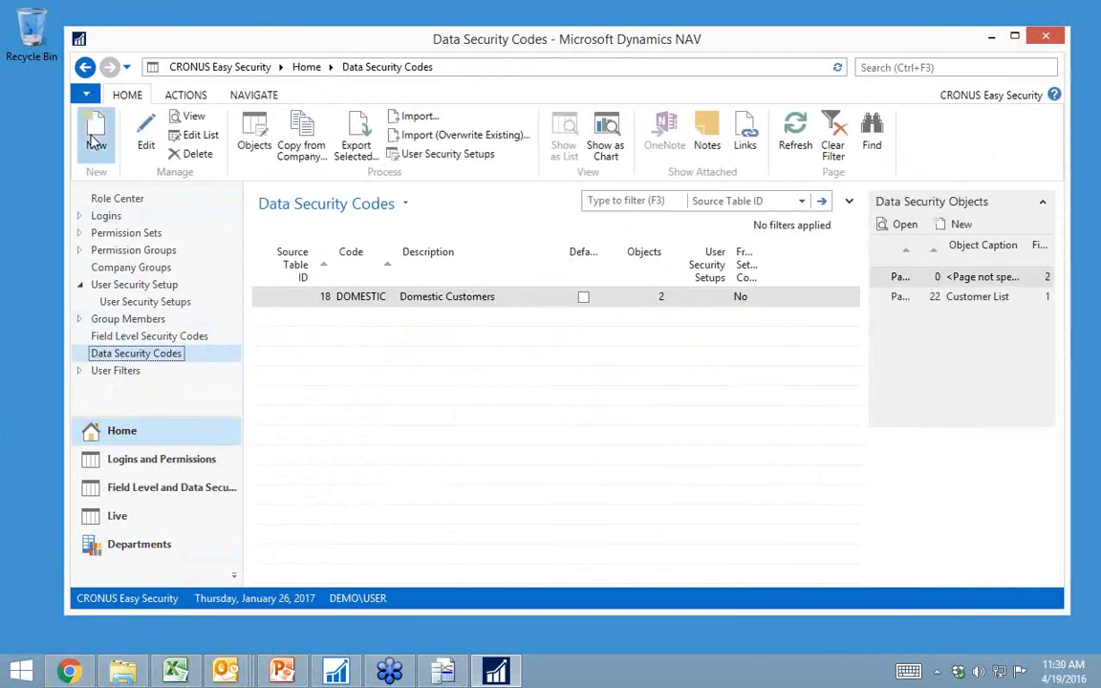
{"action": "left_click", "coordinate": [94, 141]}
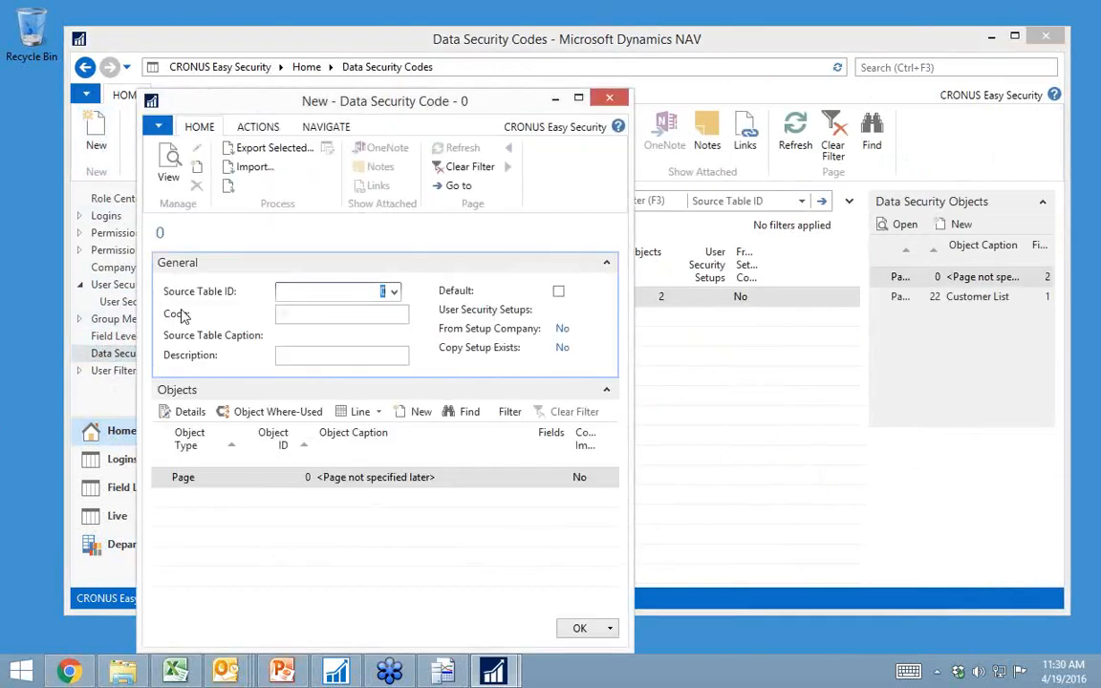
{"action": "type", "text": "36"}
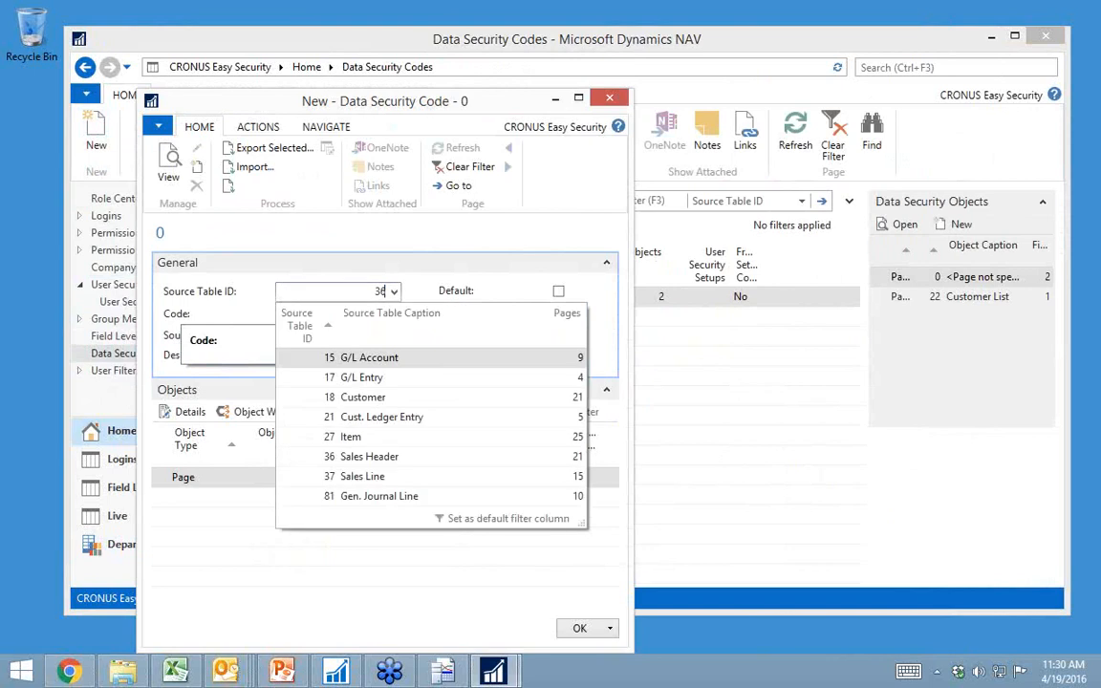
{"action": "key", "text": "Tab"}
{"action": "type", "text": "lo"}
{"action": "key", "text": "Tab"}
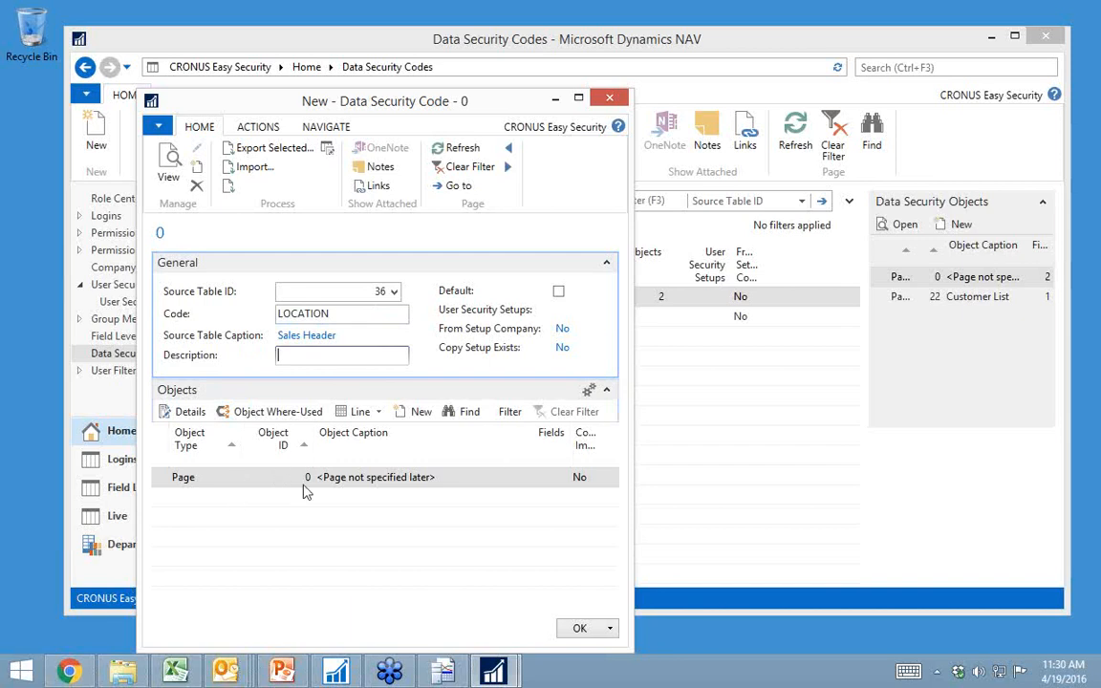
Step: Open the details of the LOCATION code's unspecified page object and add the Location Code field to its fields
{"action": "left_click", "coordinate": [188, 414]}
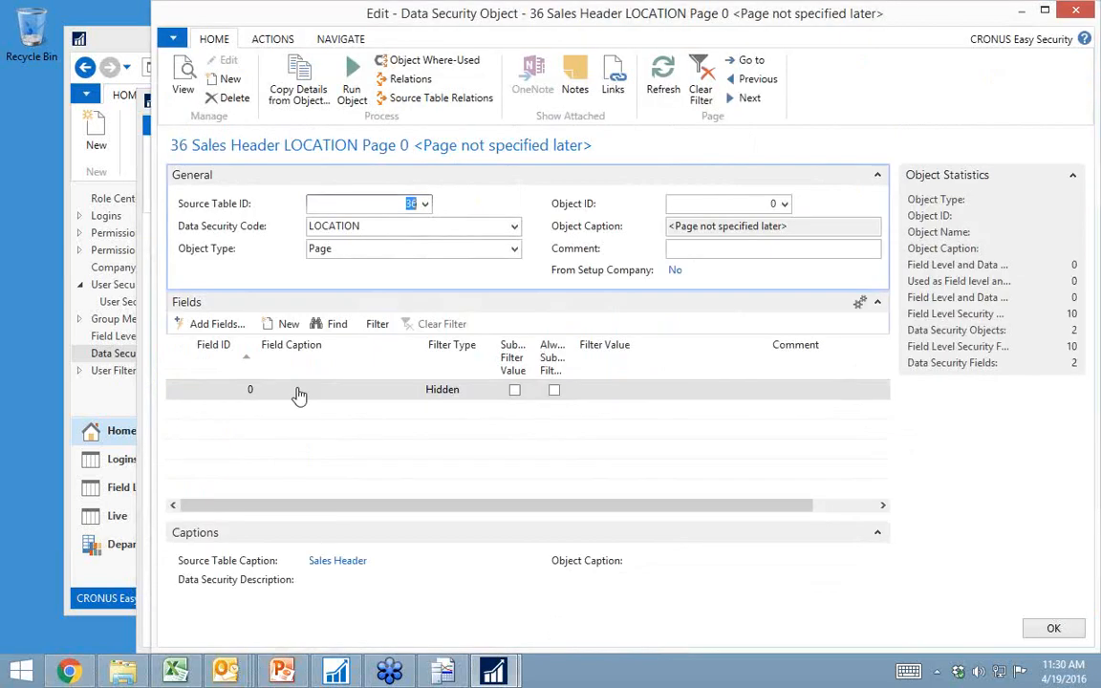
{"action": "left_click", "coordinate": [246, 391]}
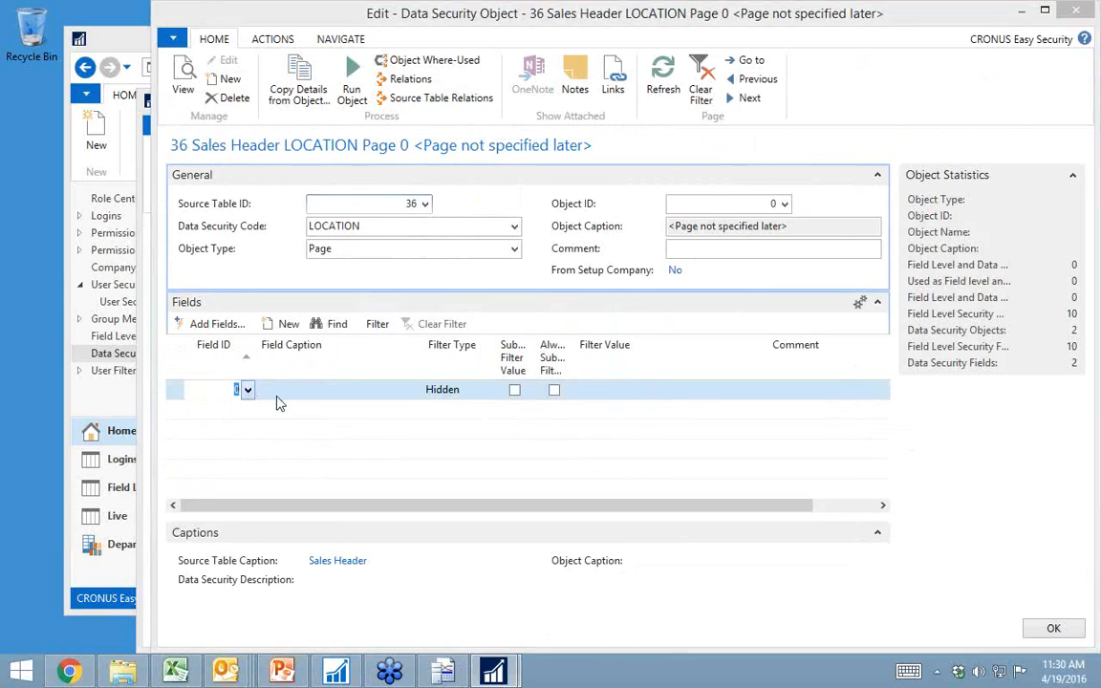
{"action": "left_click", "coordinate": [446, 172]}
{"action": "type", "text": "loc"}
{"action": "key", "text": "Return"}
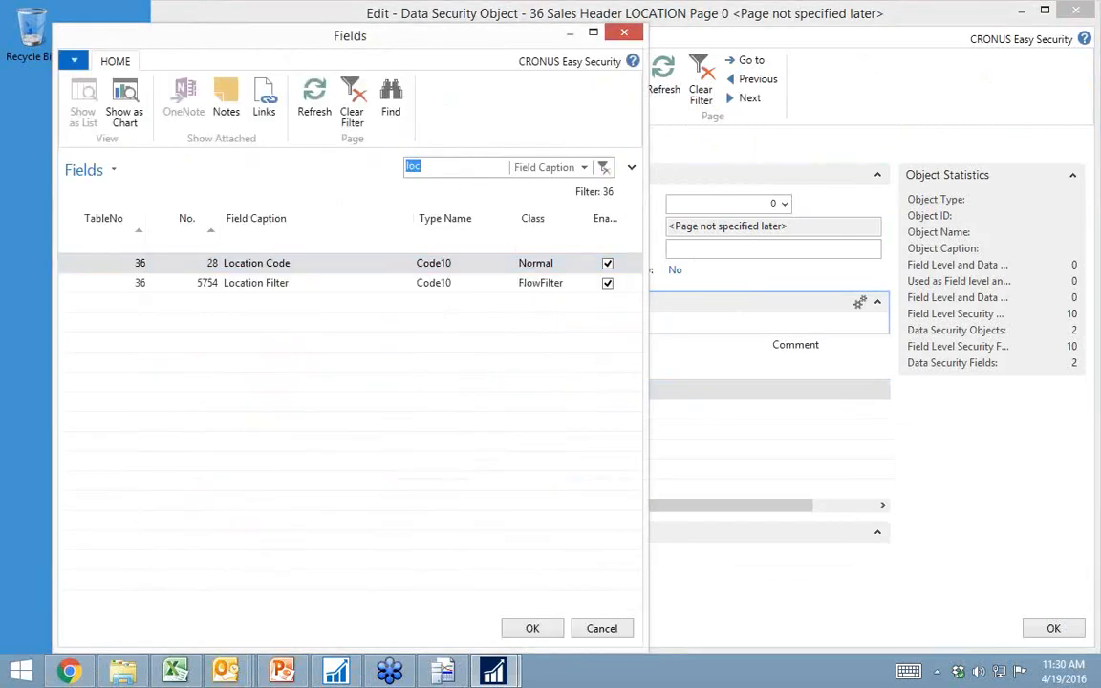
{"action": "left_click", "coordinate": [278, 268]}
{"action": "double_click", "coordinate": [281, 270]}
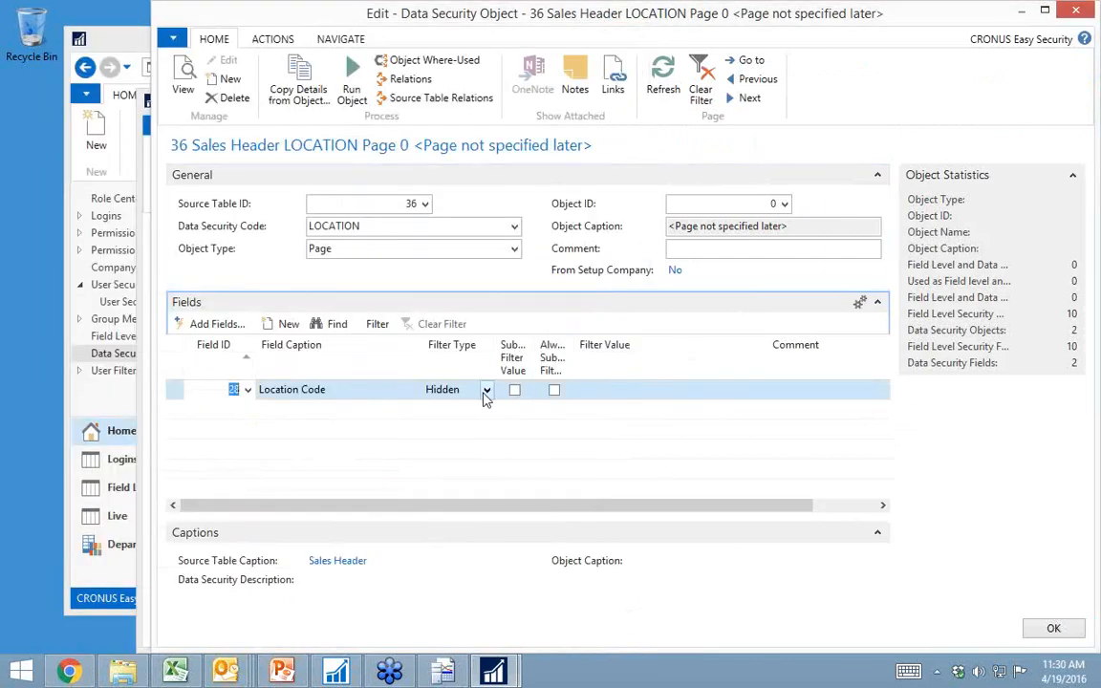
Step: Set the Location Code field's filter value to ''|BLUE with filter type Hidden
{"action": "left_click", "coordinate": [485, 391]}
{"action": "left_click", "coordinate": [486, 394]}
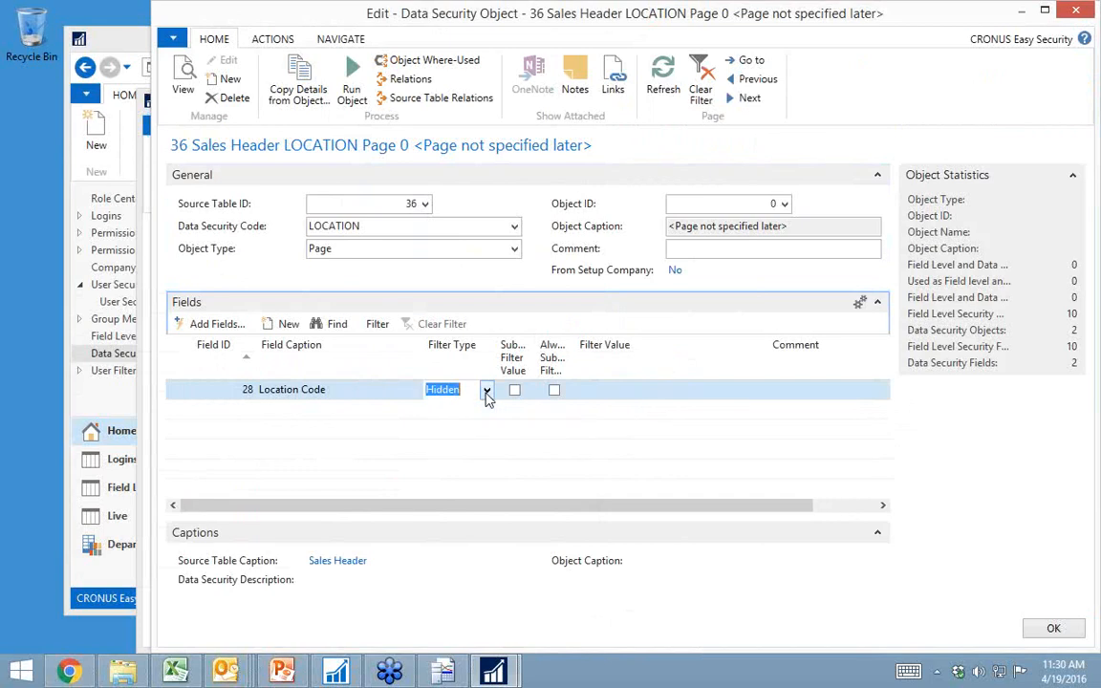
{"action": "left_click", "coordinate": [600, 389]}
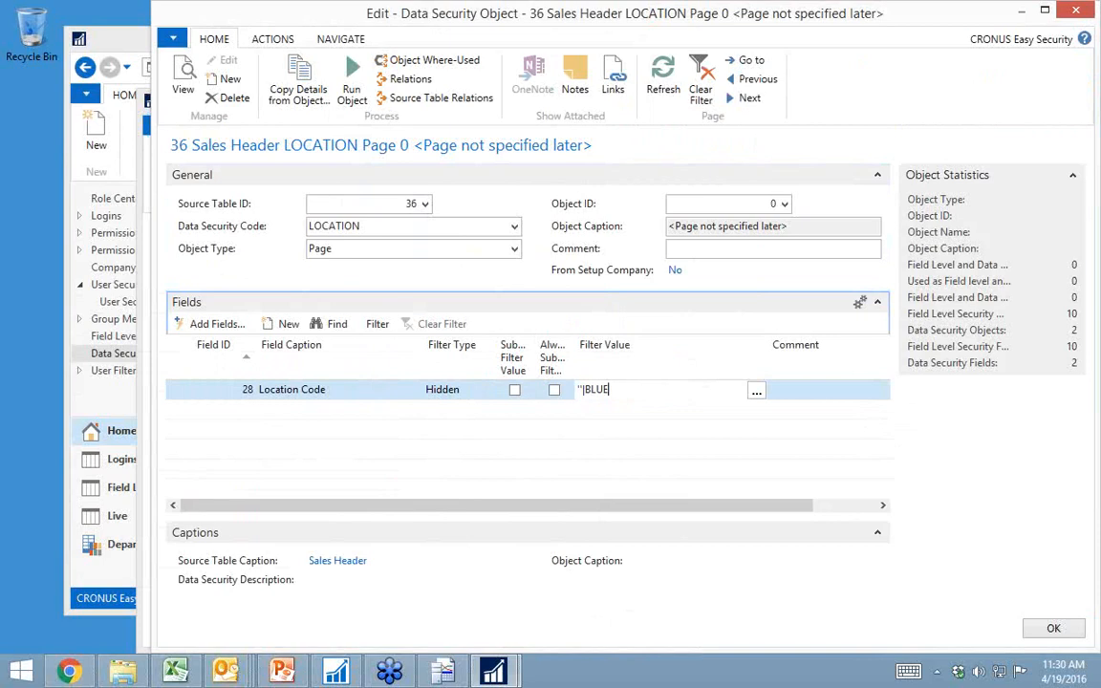
{"action": "key", "text": "Tab"}
{"action": "key", "text": "shift+Tab"}
{"action": "key", "text": "Home"}
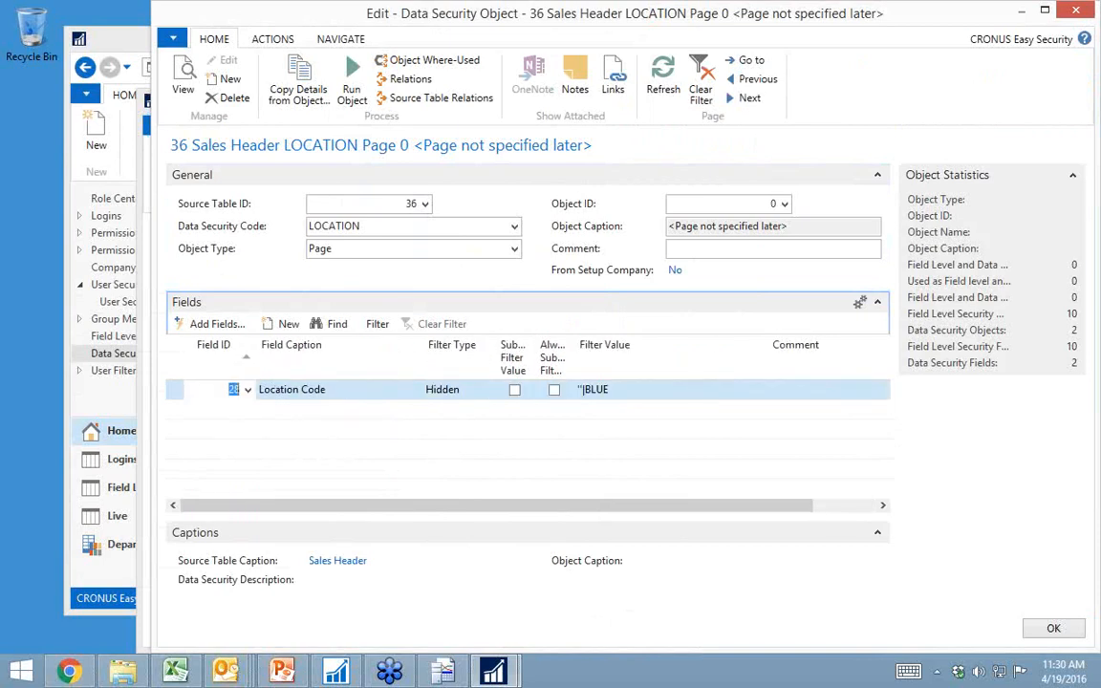
Step: Add the Status field on a new line of the data security object
{"action": "key", "text": "Down"}
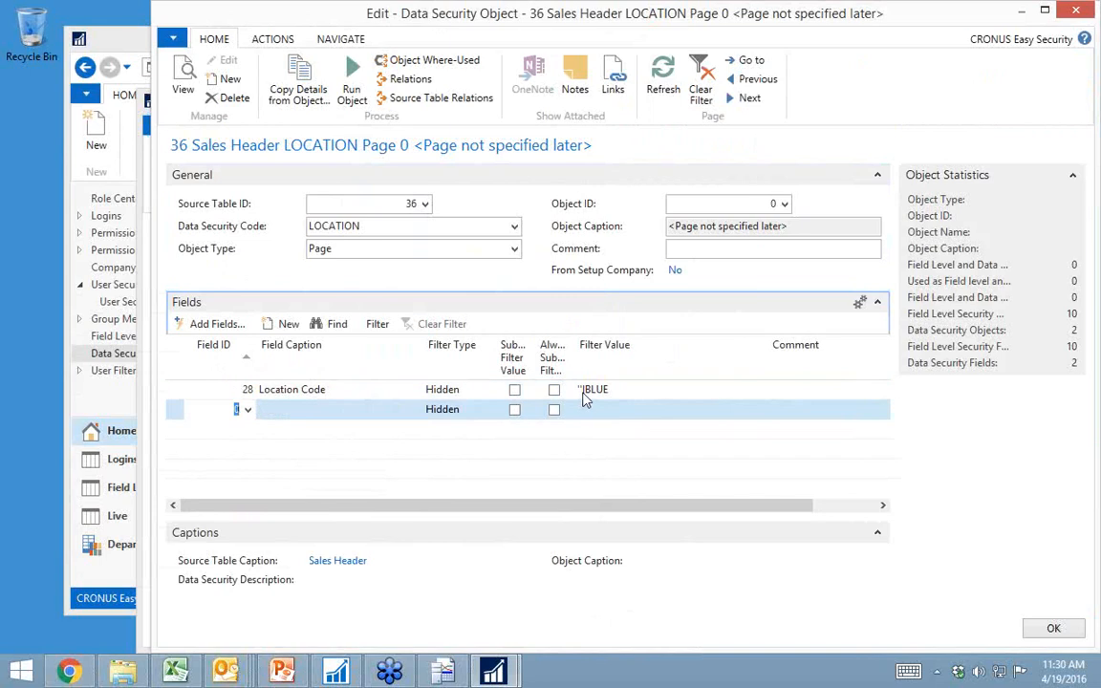
{"action": "left_click", "coordinate": [248, 412]}
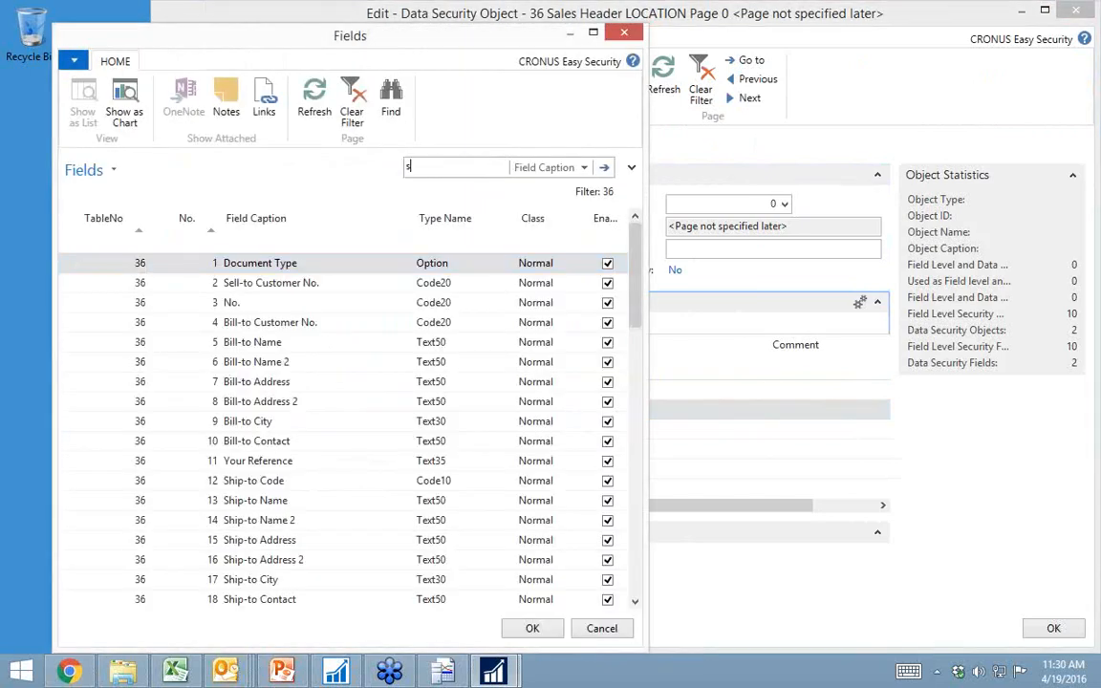
{"action": "key", "text": "Return"}
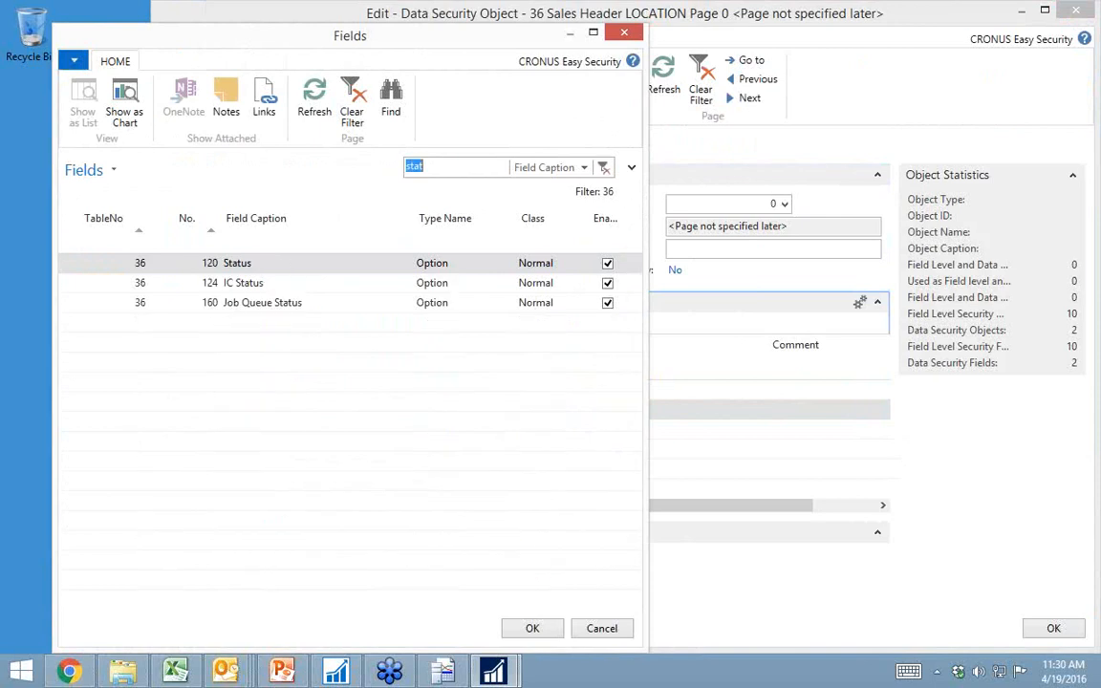
{"action": "left_click", "coordinate": [531, 628]}
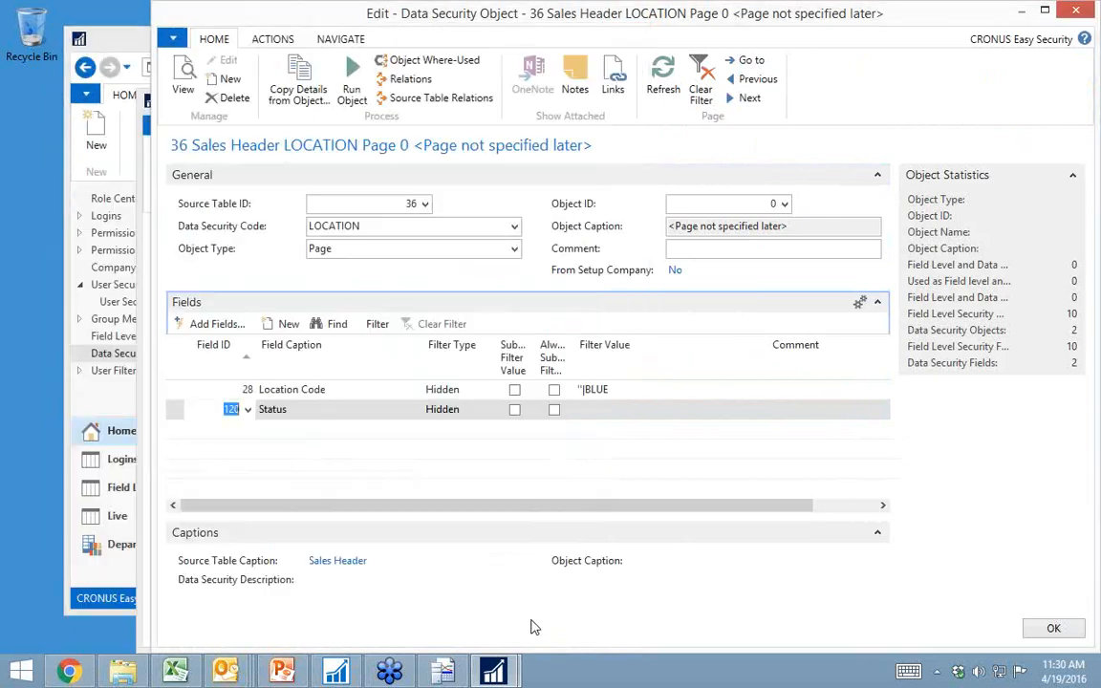
Step: Set the Status field's filter type to Editable with filter value Open, and close the data security object and code
{"action": "left_click", "coordinate": [482, 411]}
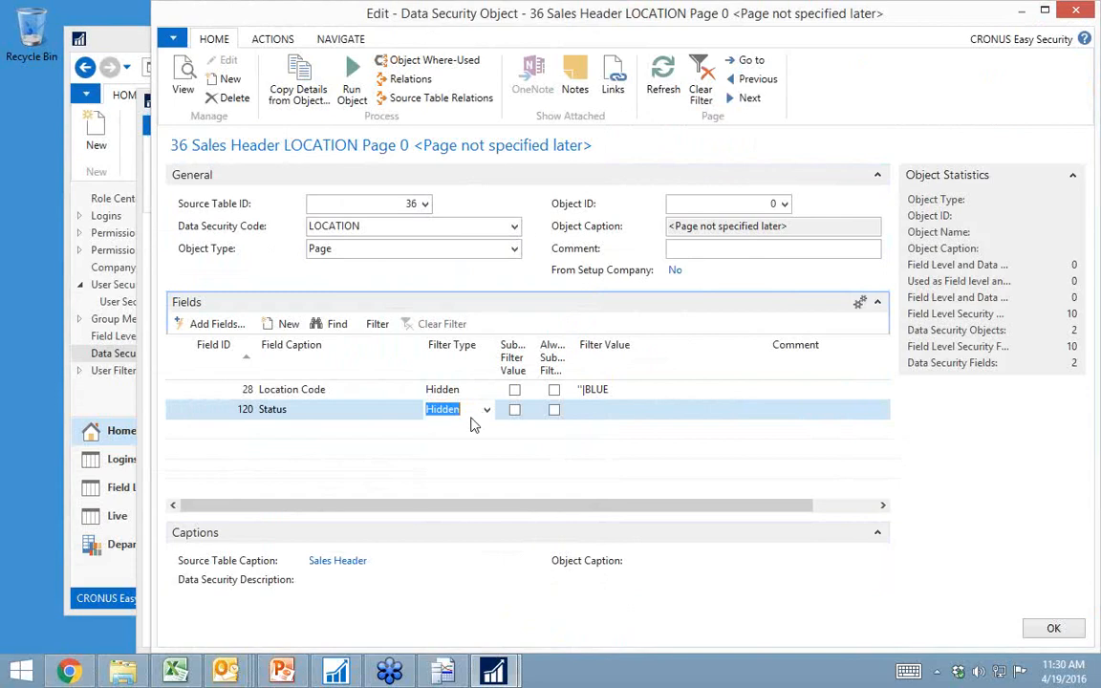
{"action": "left_click", "coordinate": [485, 413]}
{"action": "left_click", "coordinate": [460, 448]}
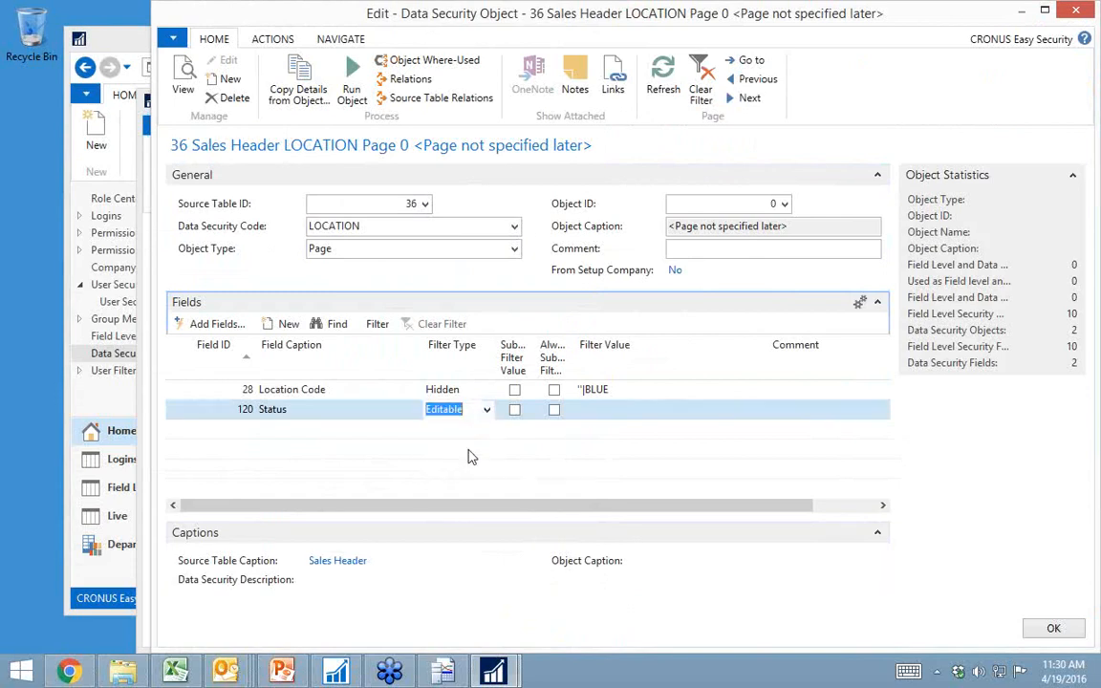
{"action": "left_click", "coordinate": [610, 410]}
{"action": "type", "text": "Open"}
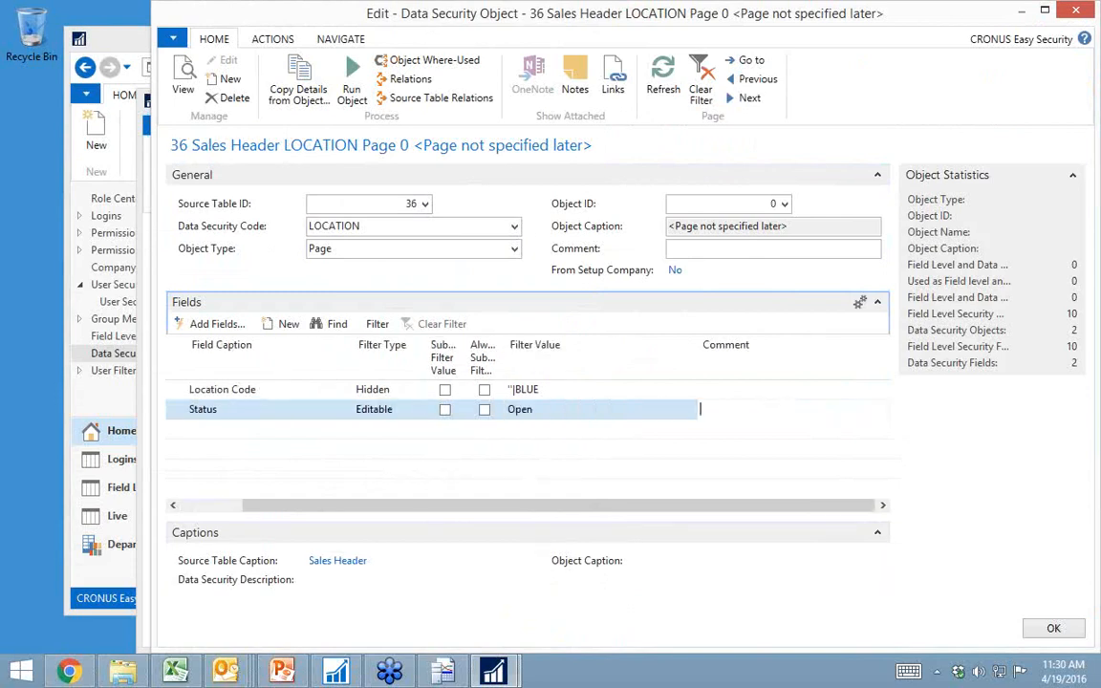
{"action": "key", "text": "Up"}
{"action": "key", "text": "Home"}
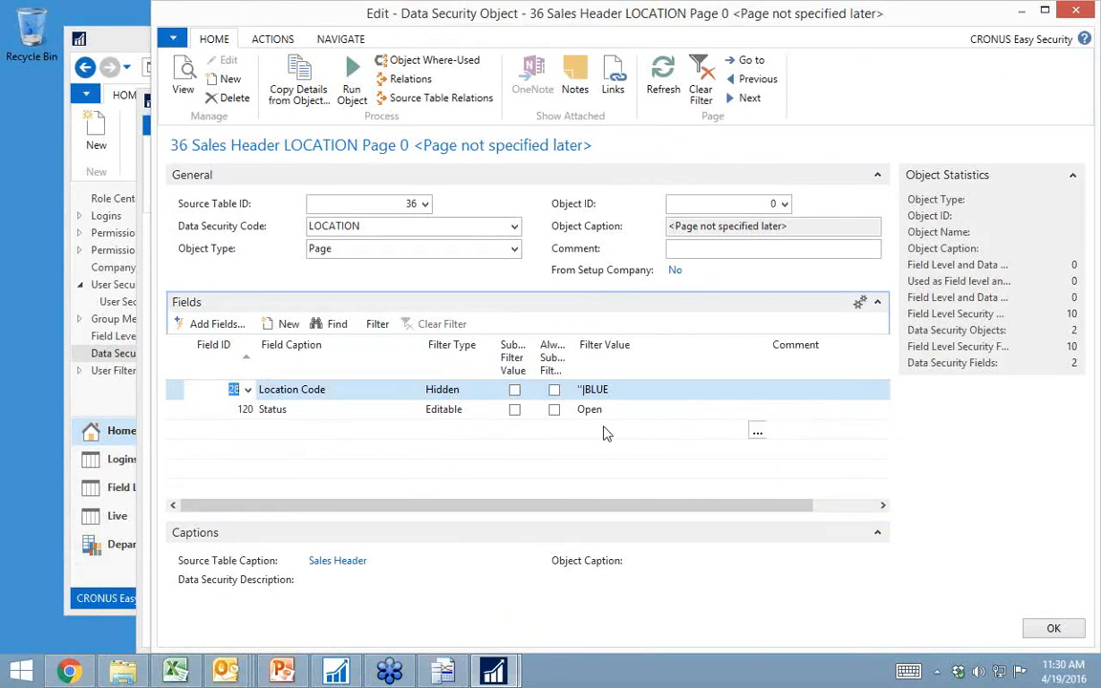
{"action": "key", "text": "Escape"}
{"action": "key", "text": "Escape"}
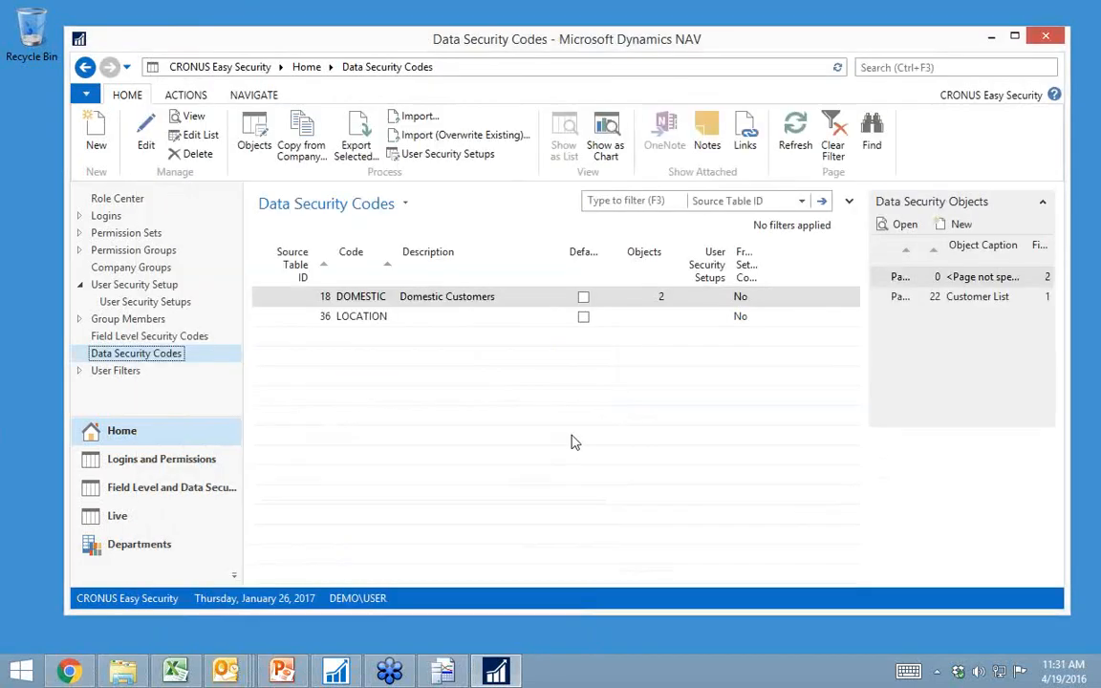
Step: Assign data security code LOCATION to both Sales Header lines of the user security setup and close the editor
{"action": "left_click", "coordinate": [105, 285]}
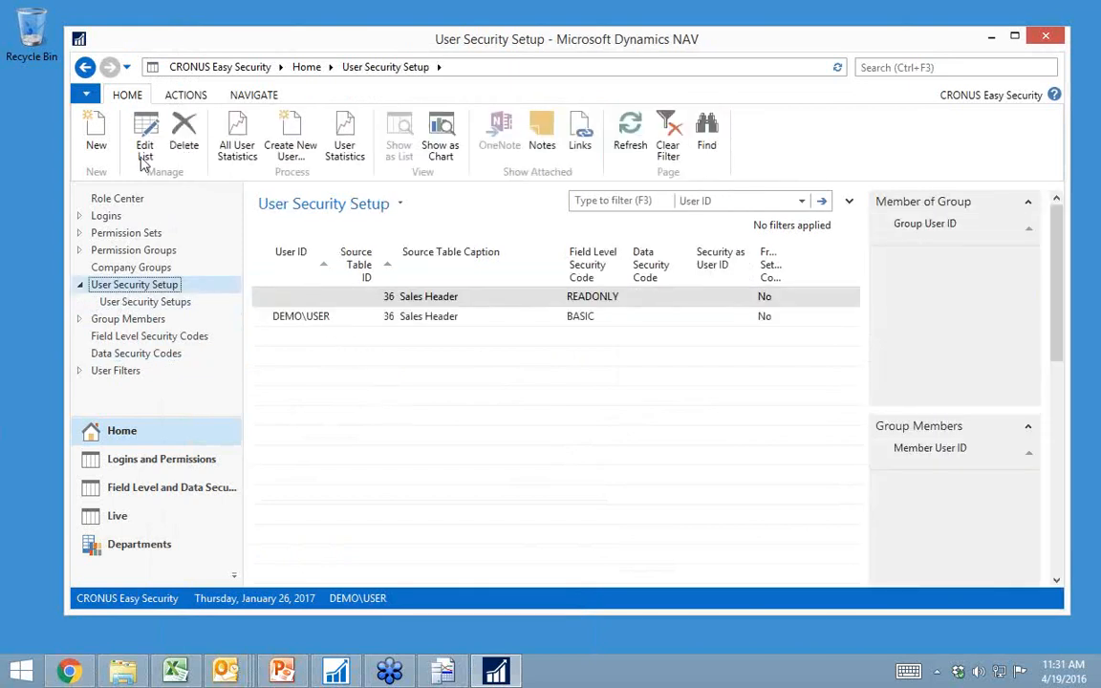
{"action": "left_click", "coordinate": [142, 153]}
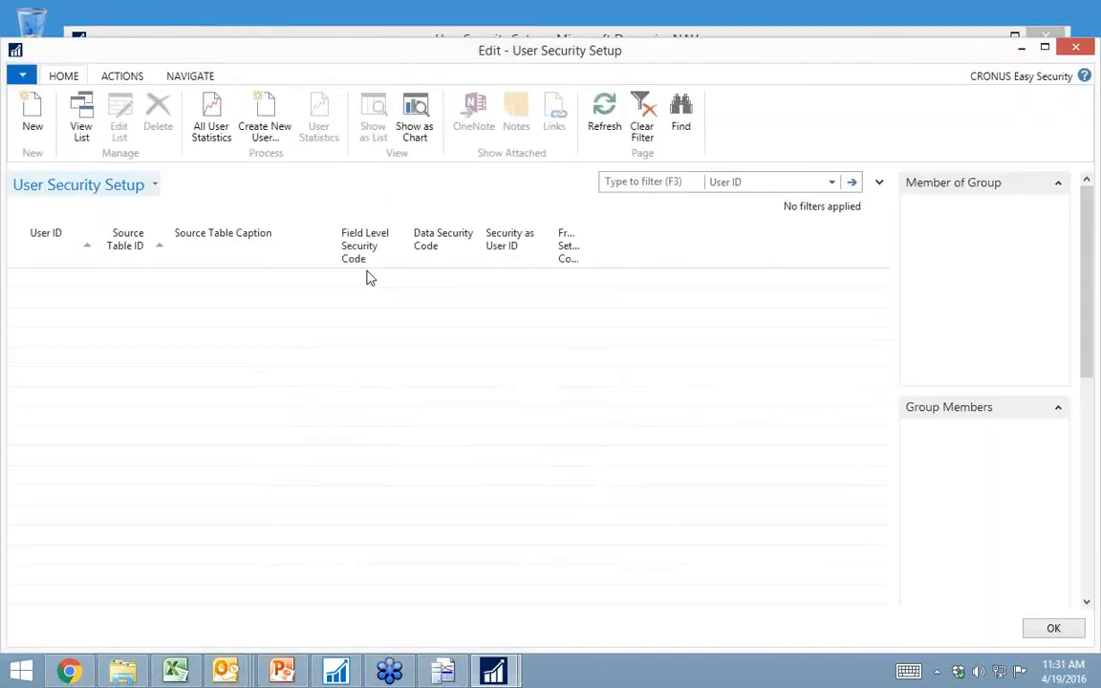
{"action": "left_click", "coordinate": [460, 279]}
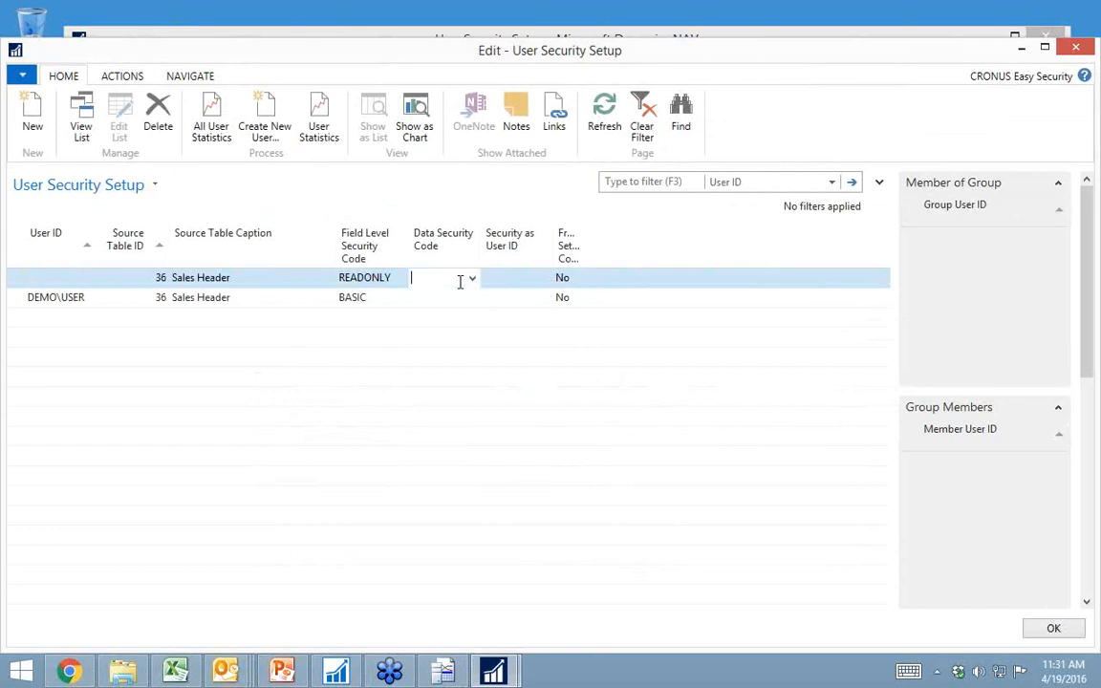
{"action": "type", "text": "location"}
{"action": "key", "text": "Down"}
{"action": "type", "text": "l"}
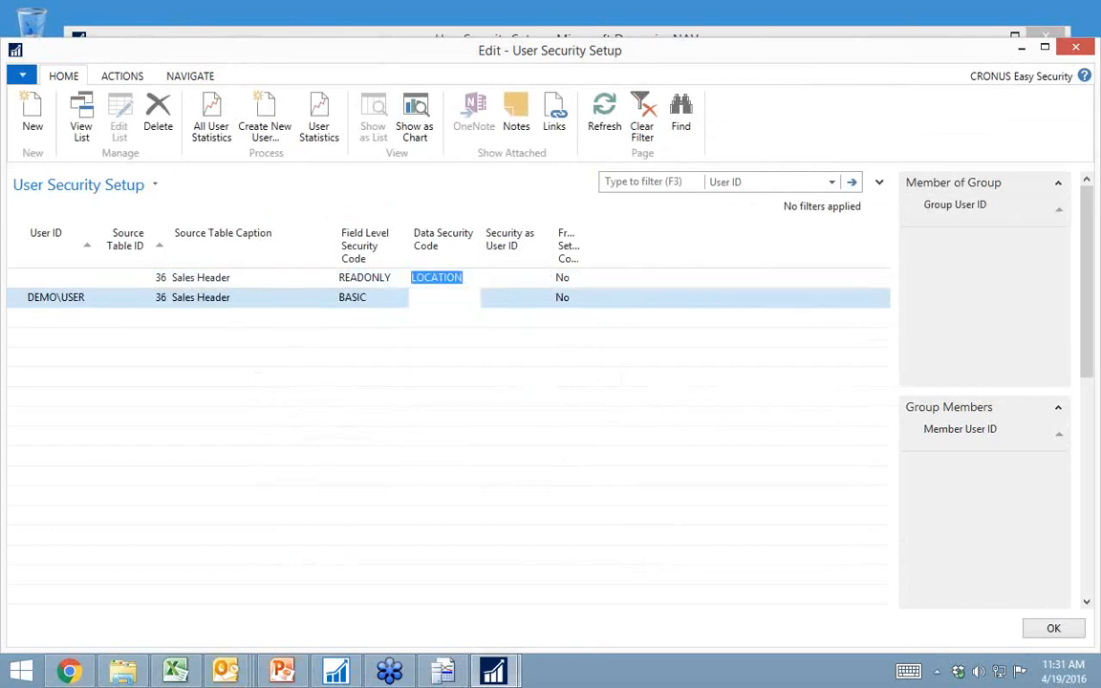
{"action": "type", "text": "ocation"}
{"action": "key", "text": "Up"}
{"action": "key", "text": "Left"}
{"action": "key", "text": "Left"}
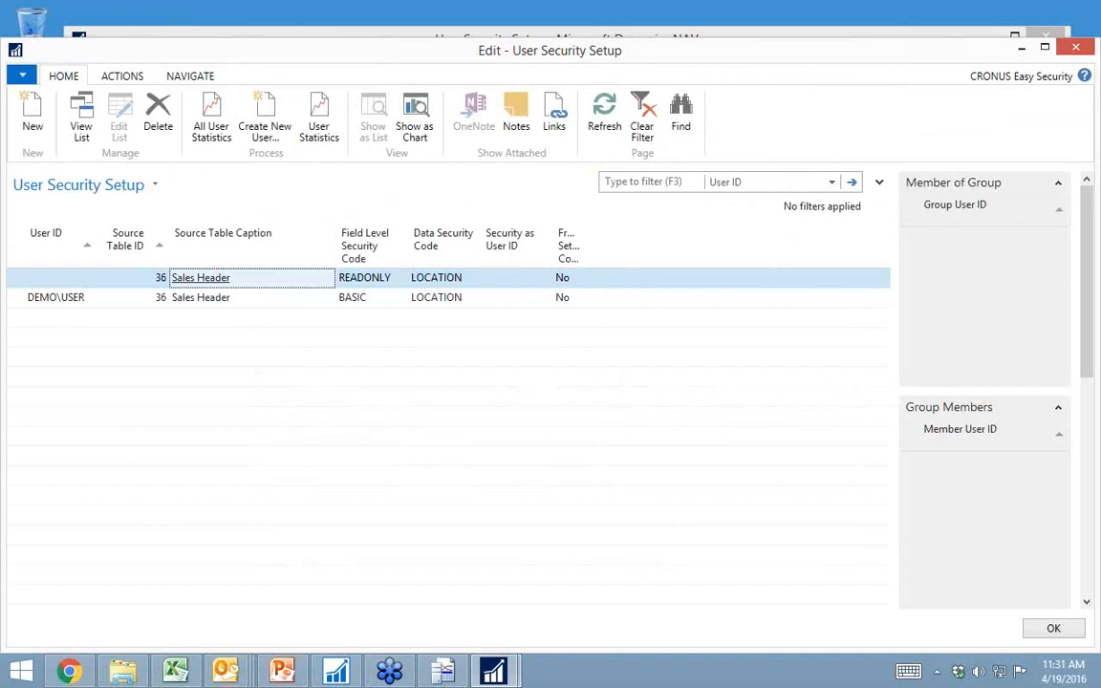
{"action": "key", "text": "Escape"}
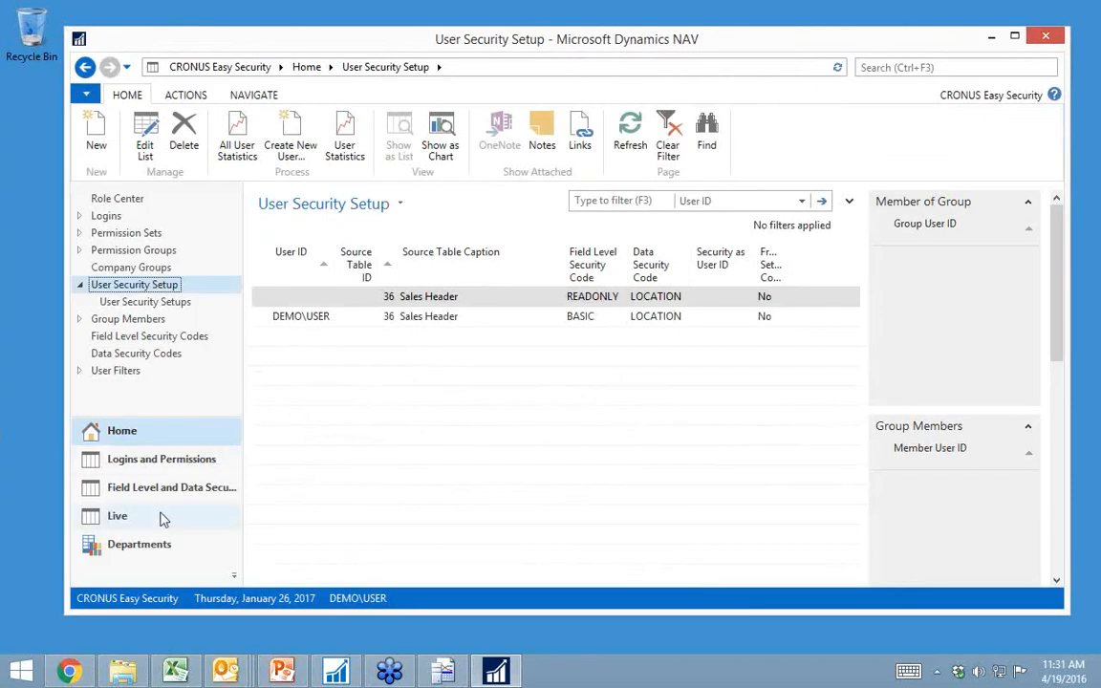
Step: Show all sales orders instead of only the open ones to check locations and statuses, and return to the data security codes
{"action": "left_click", "coordinate": [162, 544]}
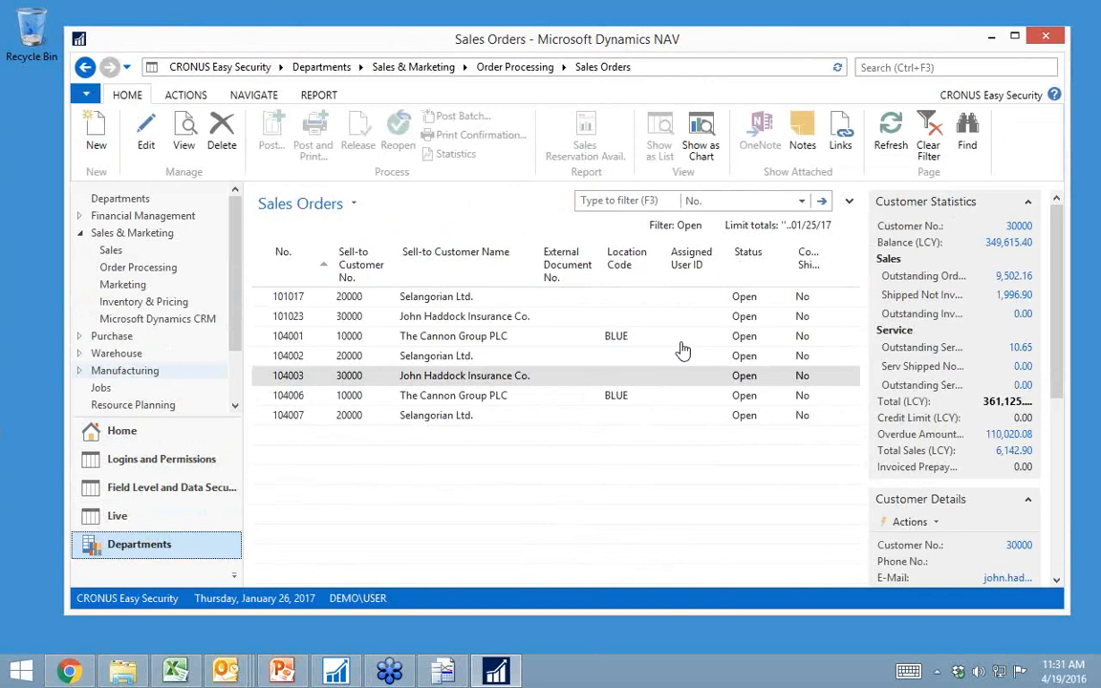
{"action": "left_click", "coordinate": [354, 205]}
{"action": "left_click", "coordinate": [330, 282]}
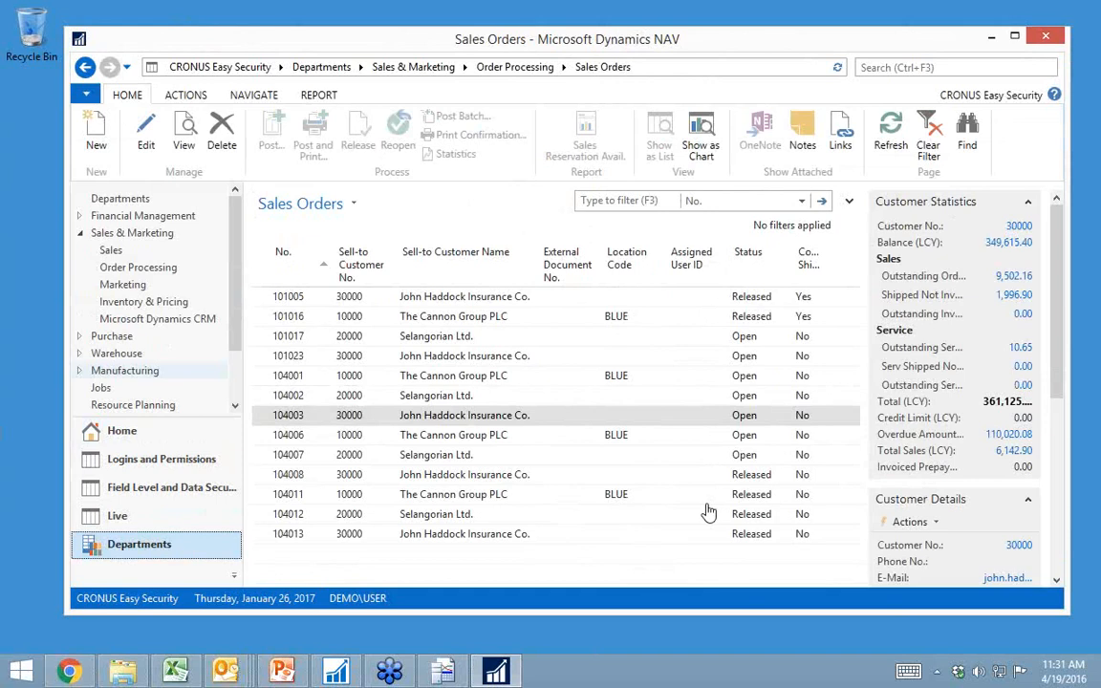
{"action": "left_click", "coordinate": [110, 435]}
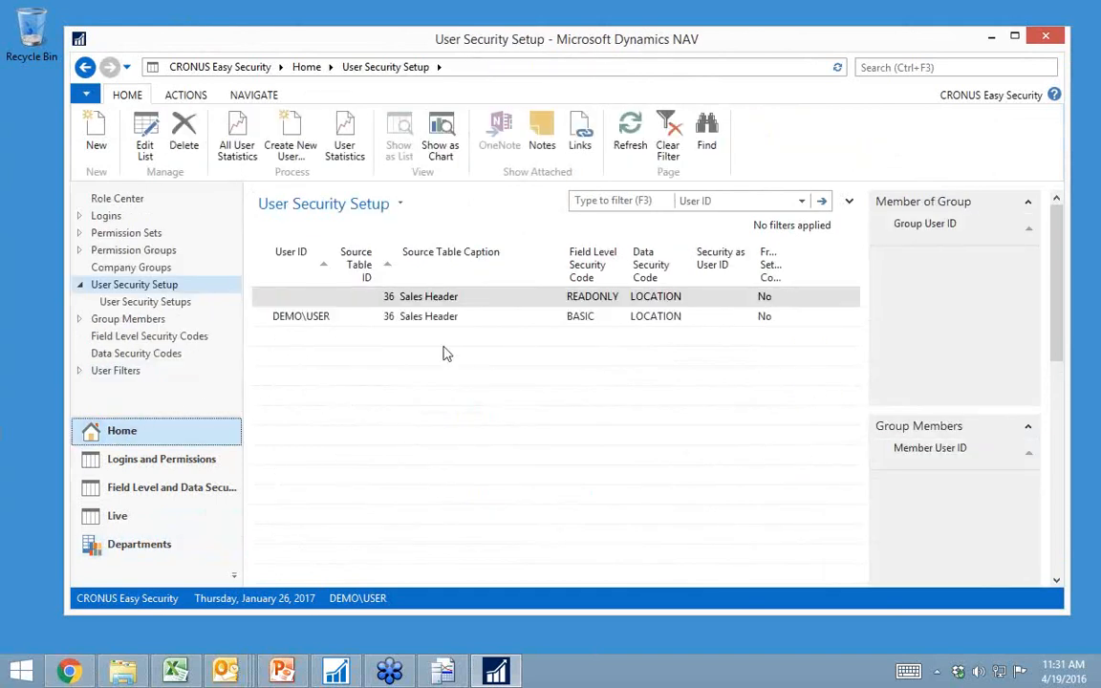
{"action": "left_click", "coordinate": [178, 358]}
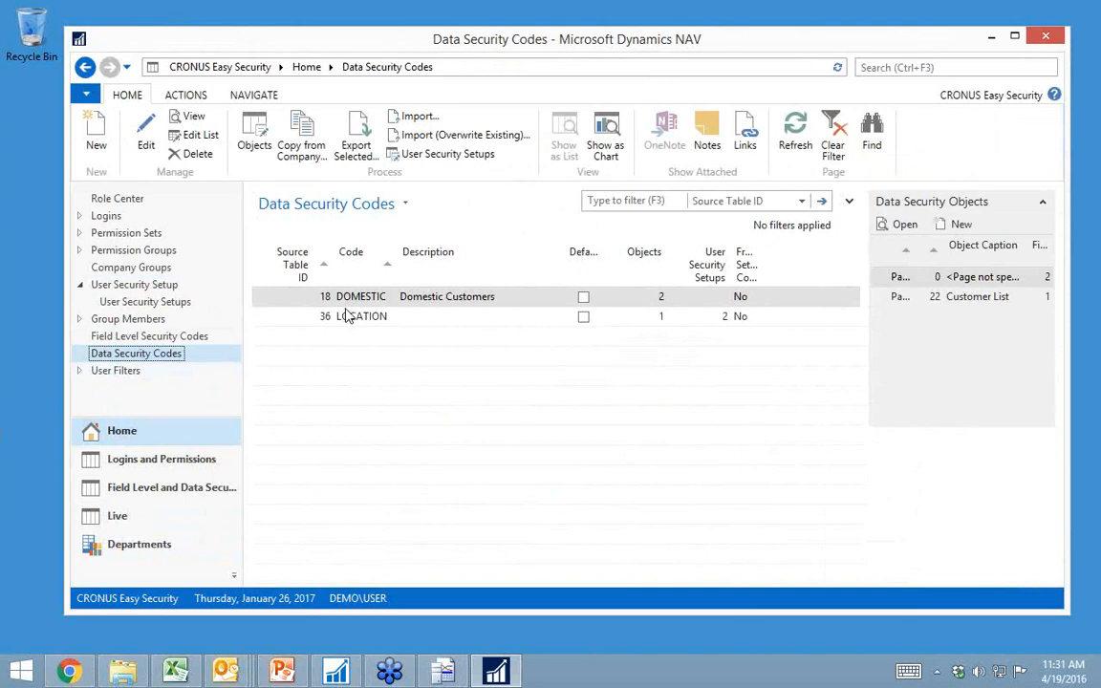
Step: Create a user filter line with a blank user ID and Location Code ''|BLUE
{"action": "left_click", "coordinate": [133, 377]}
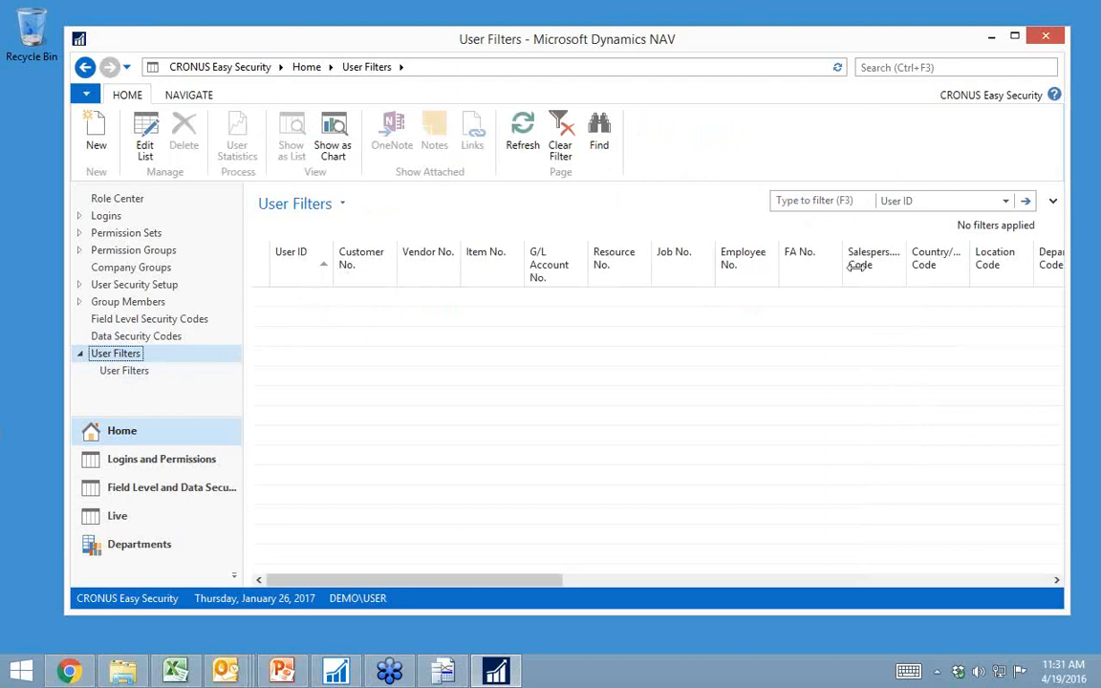
{"action": "left_click", "coordinate": [96, 139]}
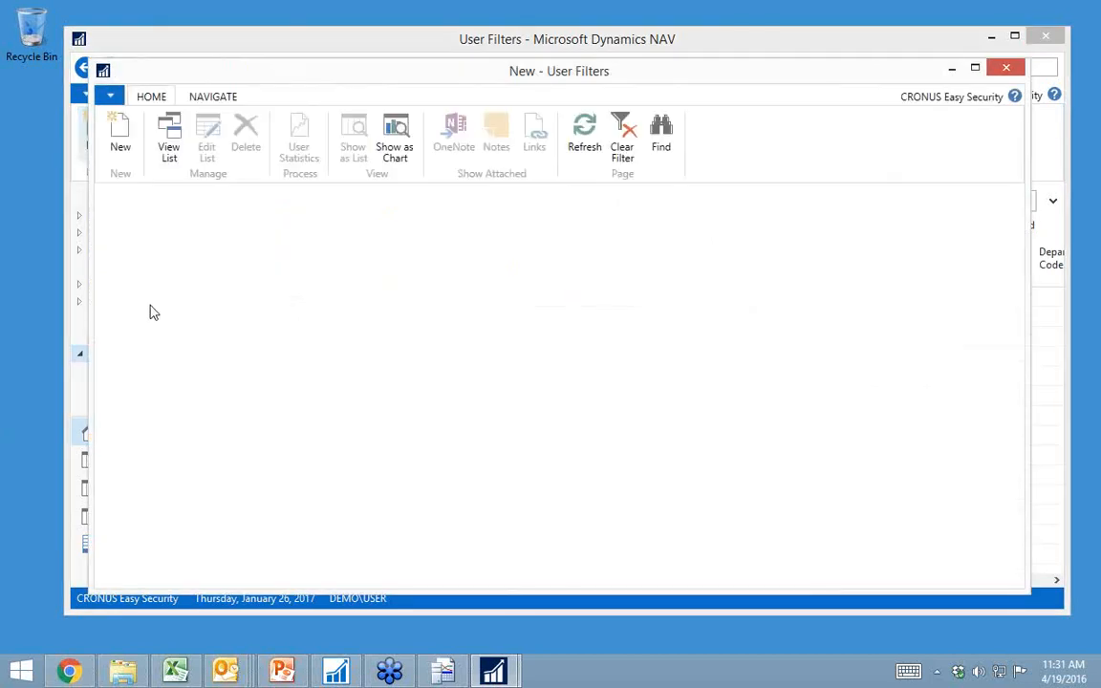
{"action": "left_click", "coordinate": [233, 302]}
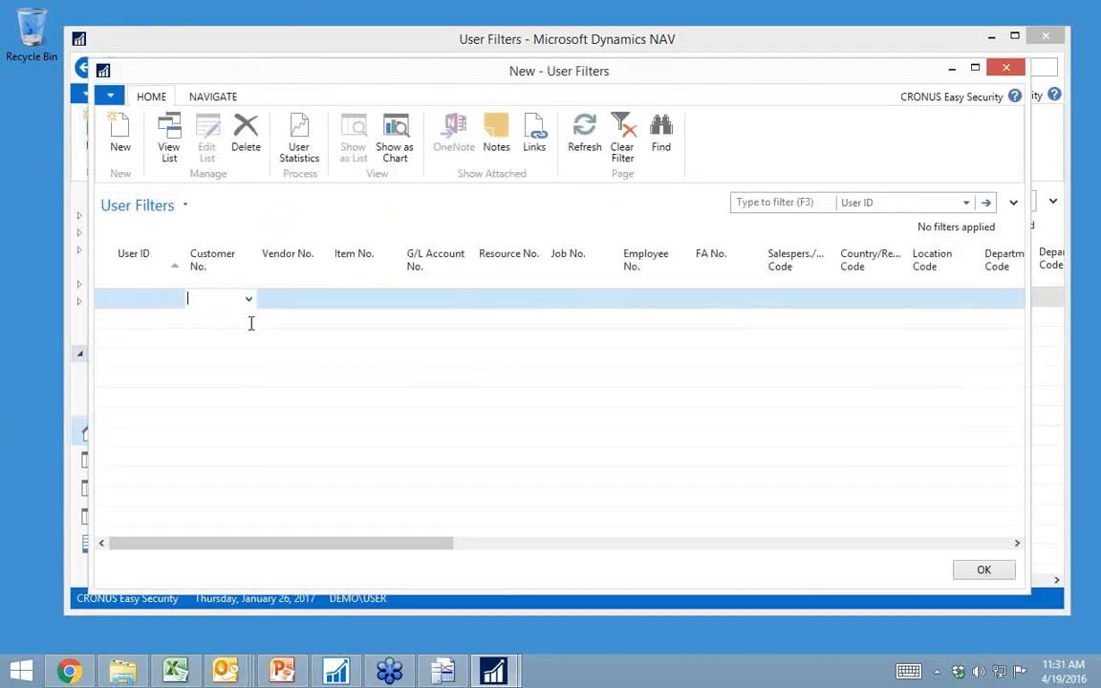
{"action": "left_click", "coordinate": [944, 302]}
{"action": "type", "text": "''|BLU"}
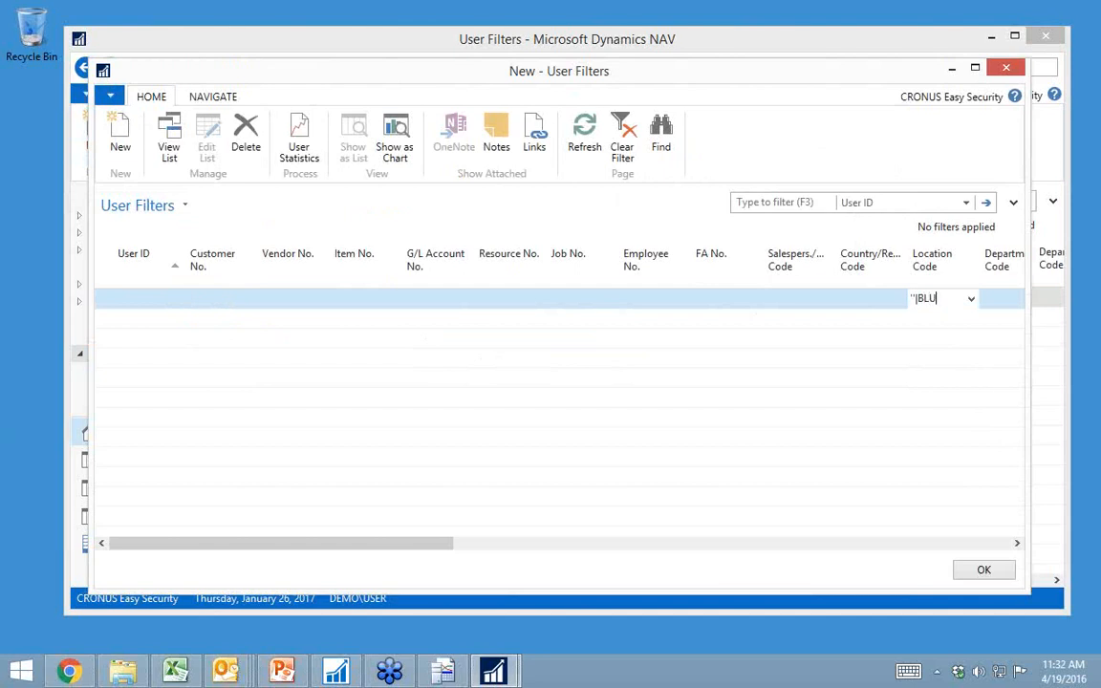
{"action": "key", "text": "Tab"}
{"action": "key", "text": "Tab"}
{"action": "key", "text": "shift+Tab"}
{"action": "key", "text": "shift+Tab"}
{"action": "key", "text": "shift+Tab"}
{"action": "key", "text": "shift+Tab"}
{"action": "key", "text": "shift+Tab"}
{"action": "key", "text": "shift+Tab"}
{"action": "key", "text": "shift+Tab"}
{"action": "key", "text": "shift+Tab"}
{"action": "key", "text": "shift+Tab"}
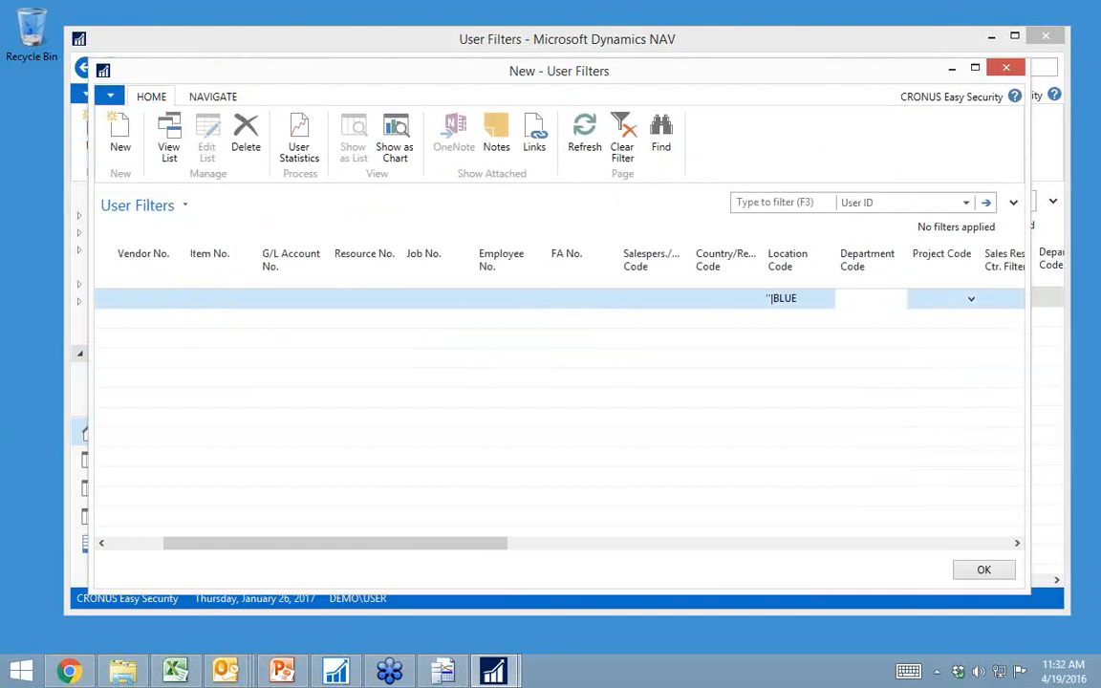
{"action": "key", "text": "shift+Tab"}
{"action": "key", "text": "shift+Tab"}
{"action": "key", "text": "shift+Tab"}
{"action": "key", "text": "shift+Tab"}
Step: Add a second user filter line for the user DEMO\USER
{"action": "key", "text": "Down"}
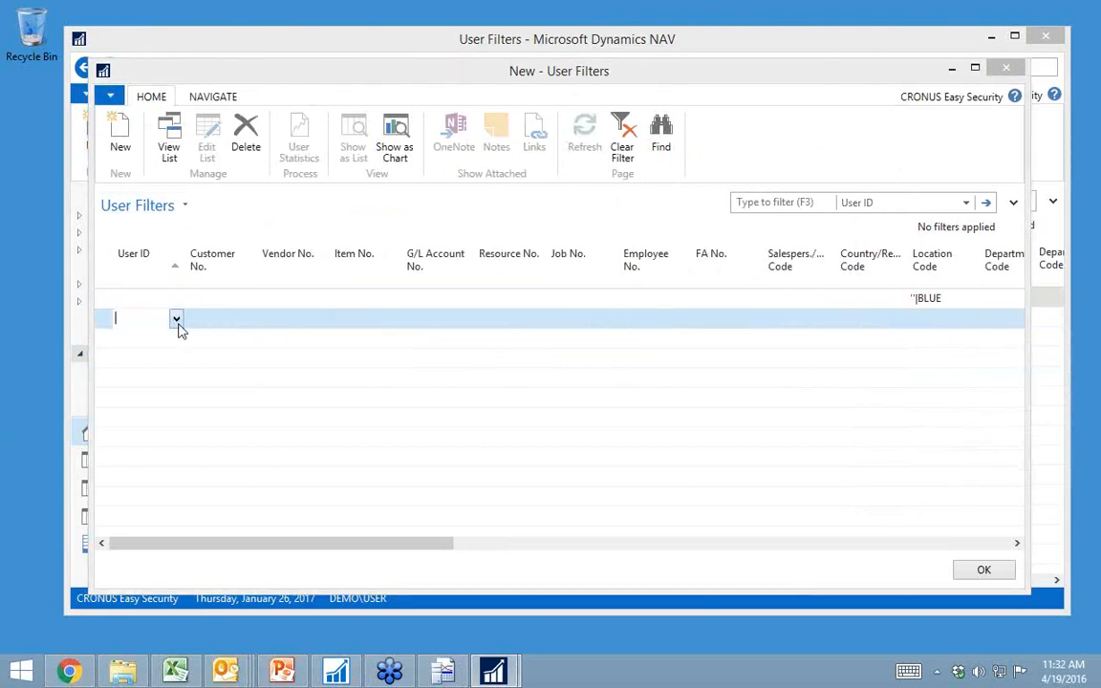
{"action": "left_click", "coordinate": [178, 323]}
{"action": "left_click", "coordinate": [104, 408]}
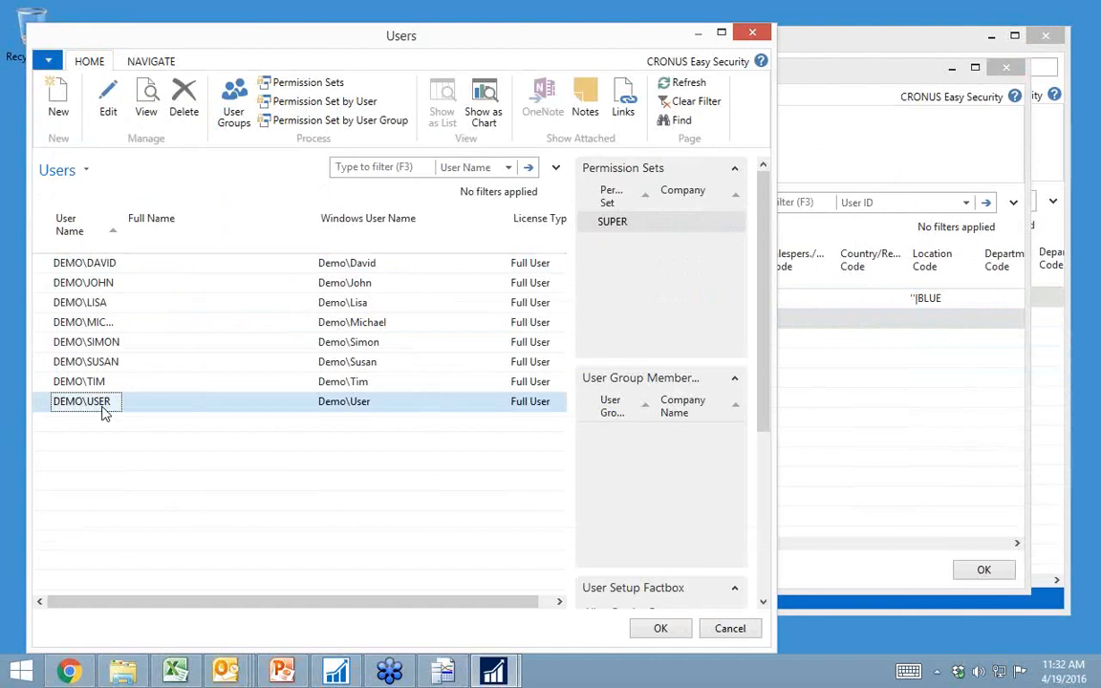
{"action": "double_click", "coordinate": [104, 408]}
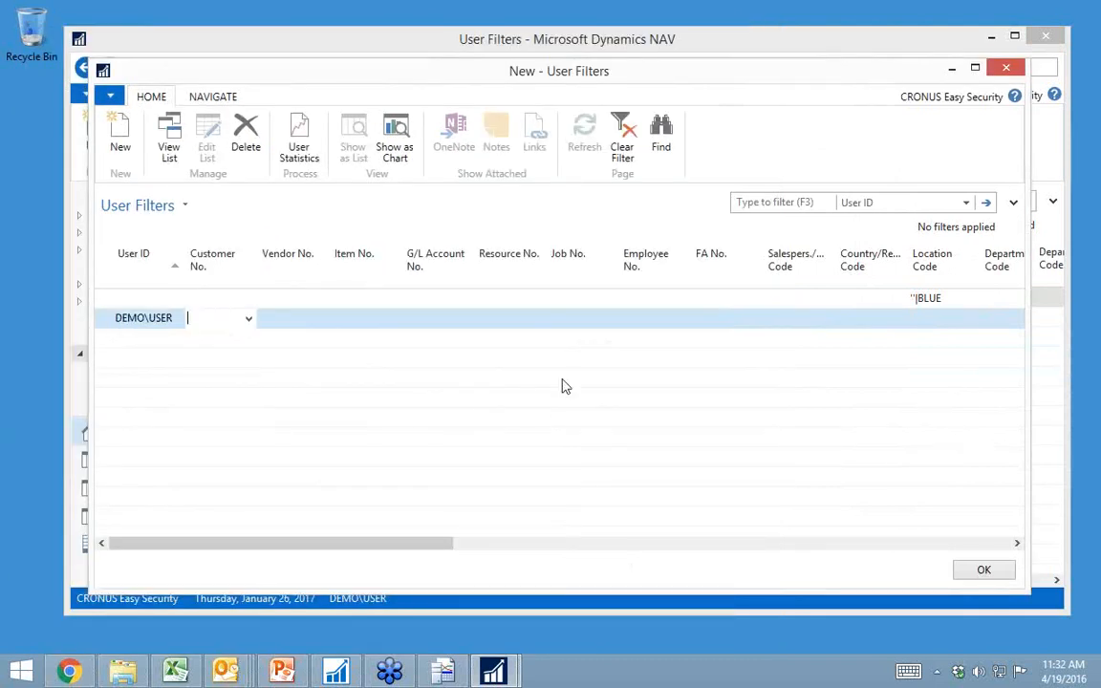
Step: Set the Location Code of the DEMO\USER filter line to ''|RED and close the new user filters
{"action": "left_click", "coordinate": [929, 323]}
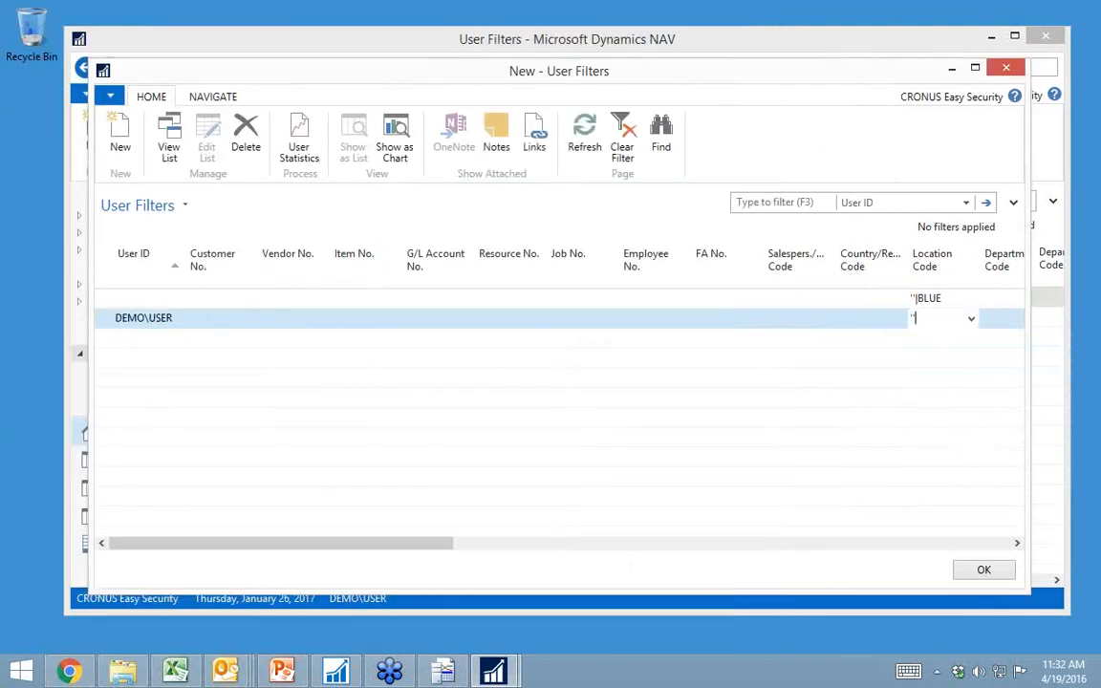
{"action": "type", "text": "''|RED"}
{"action": "key", "text": "Tab"}
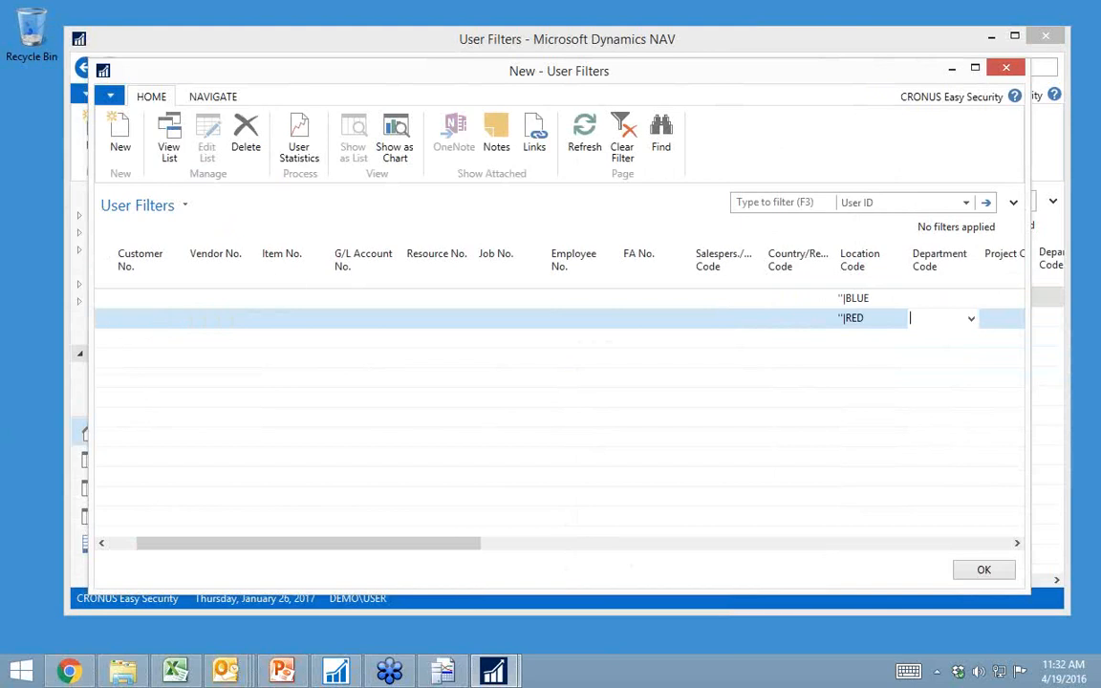
{"action": "key", "text": "Left"}
{"action": "key", "text": "Left"}
{"action": "key", "text": "Left"}
{"action": "key", "text": "Left"}
{"action": "key", "text": "Left"}
{"action": "key", "text": "Left"}
{"action": "key", "text": "Left"}
{"action": "key", "text": "Left"}
{"action": "key", "text": "Left"}
{"action": "key", "text": "Left"}
{"action": "key", "text": "Left"}
{"action": "key", "text": "Left"}
{"action": "key", "text": "Up"}
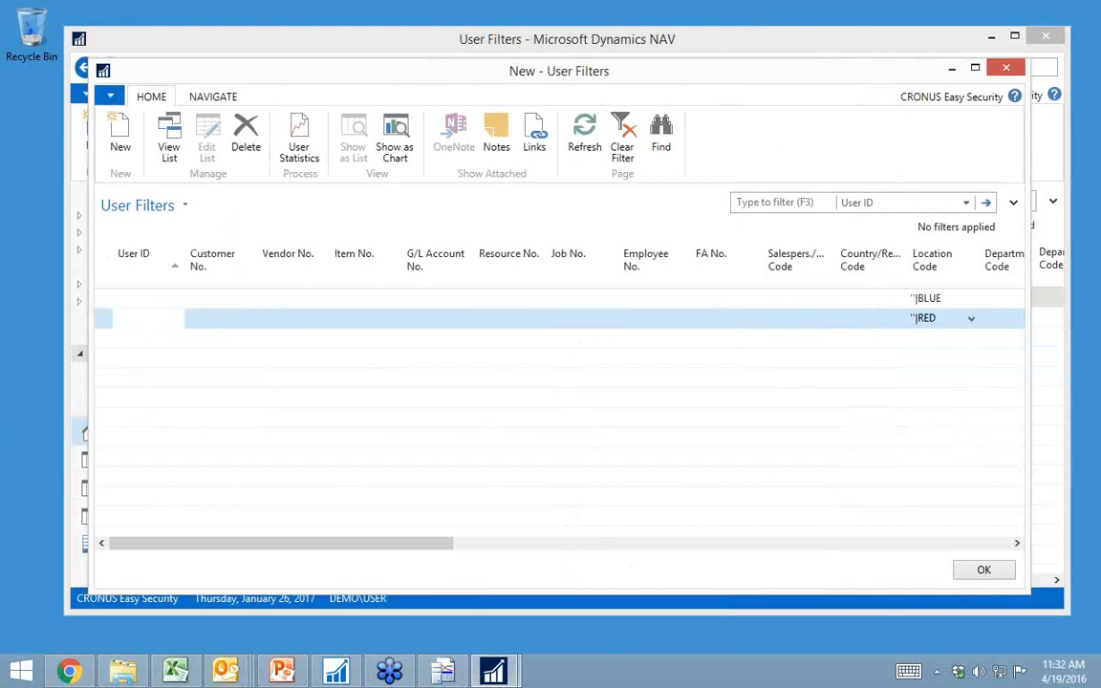
{"action": "key", "text": "Down"}
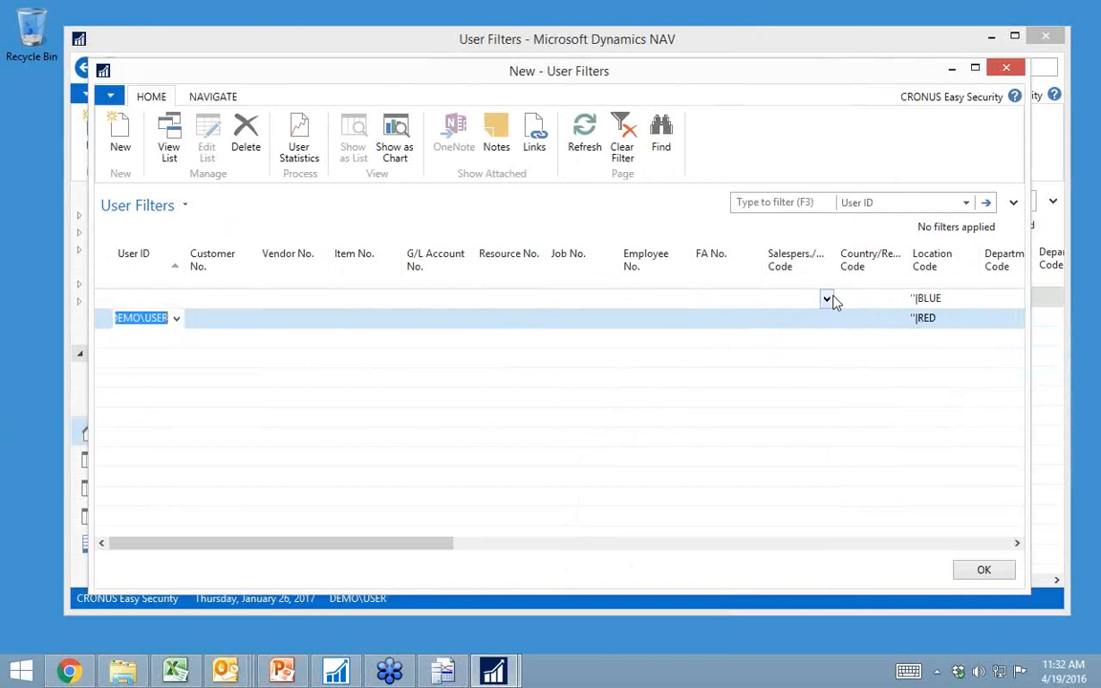
{"action": "key", "text": "Escape"}
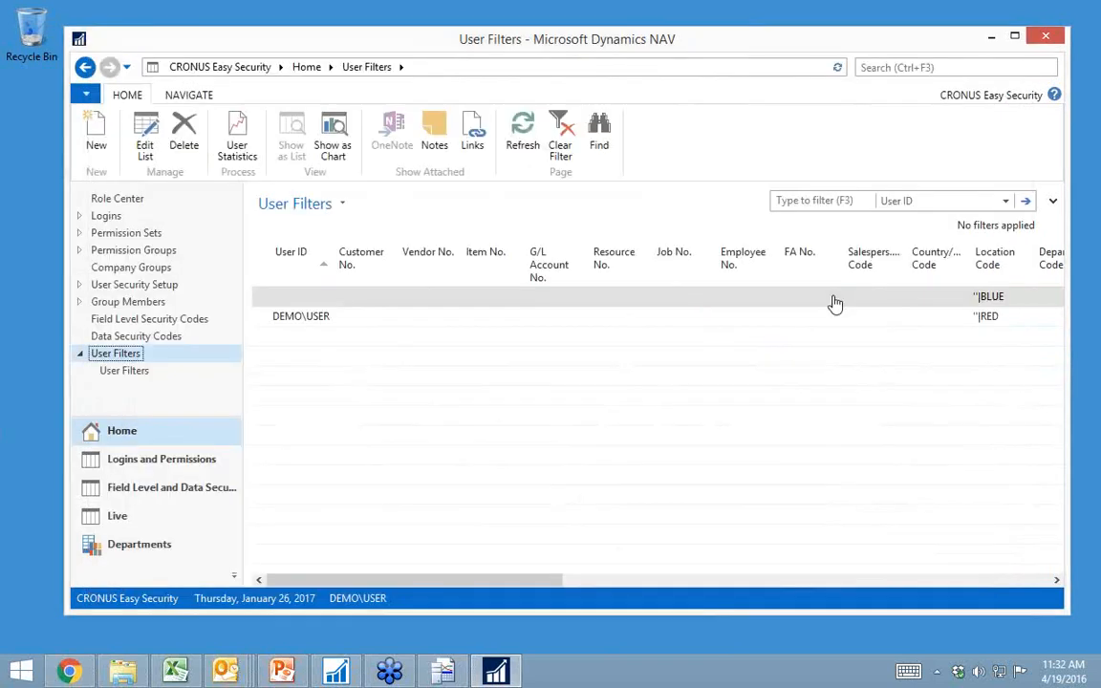
Step: Open the details of the LOCATION data security code's page object and enable Substitute Filter Value for the Location Code field
{"action": "left_click", "coordinate": [175, 337]}
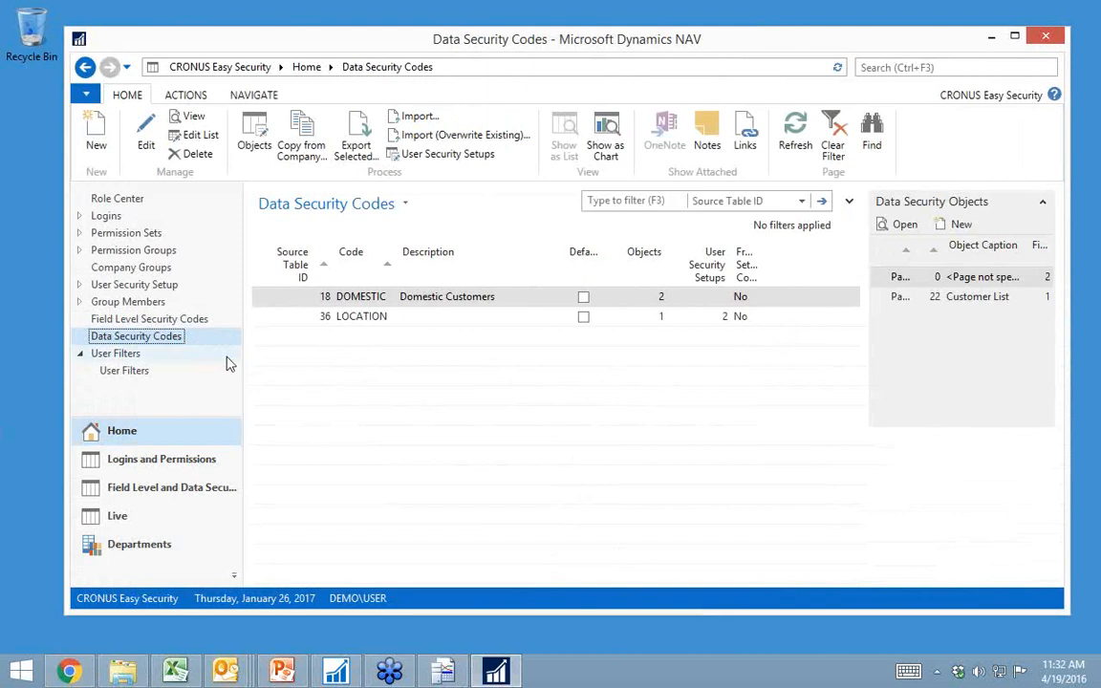
{"action": "left_click", "coordinate": [373, 322]}
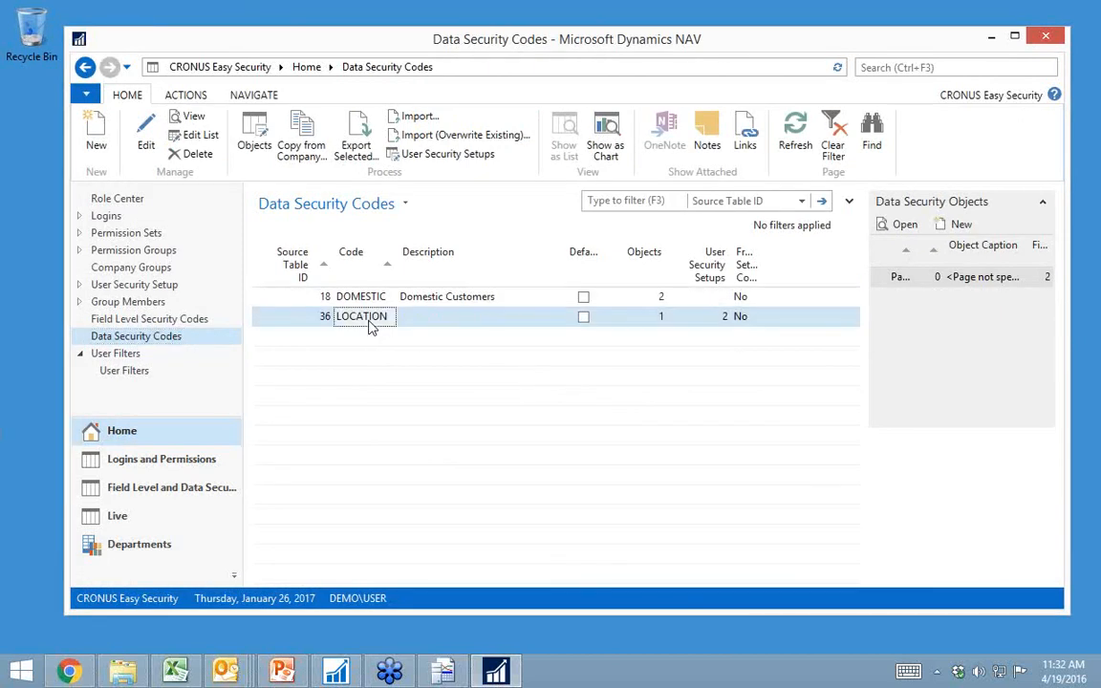
{"action": "left_click", "coordinate": [247, 134]}
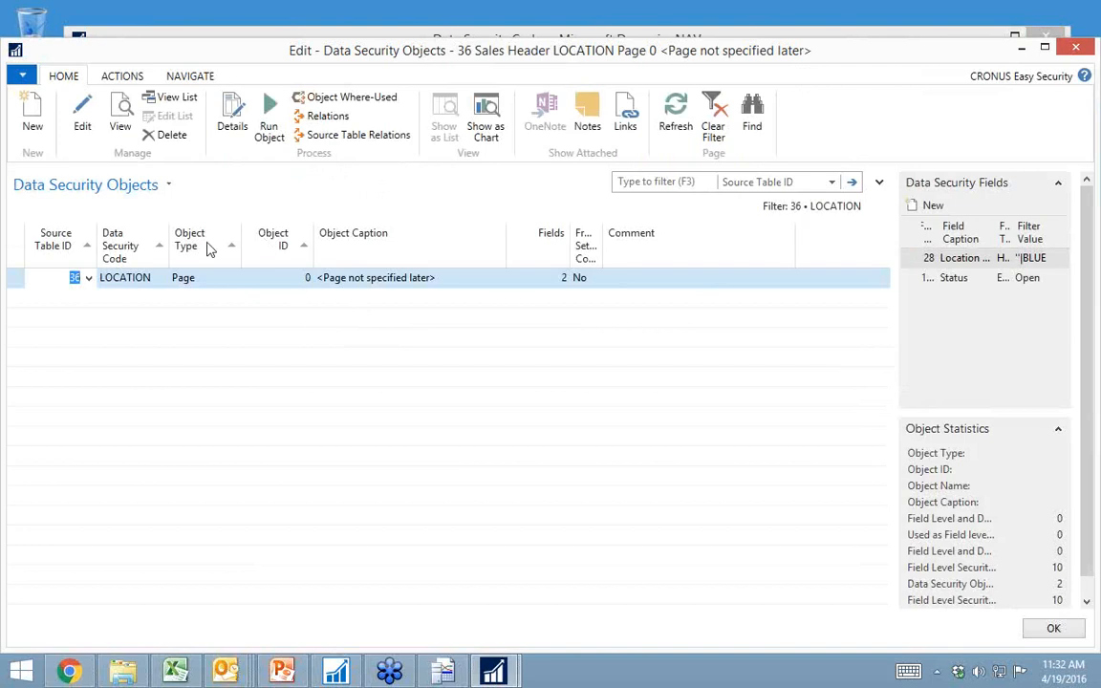
{"action": "left_click", "coordinate": [239, 132]}
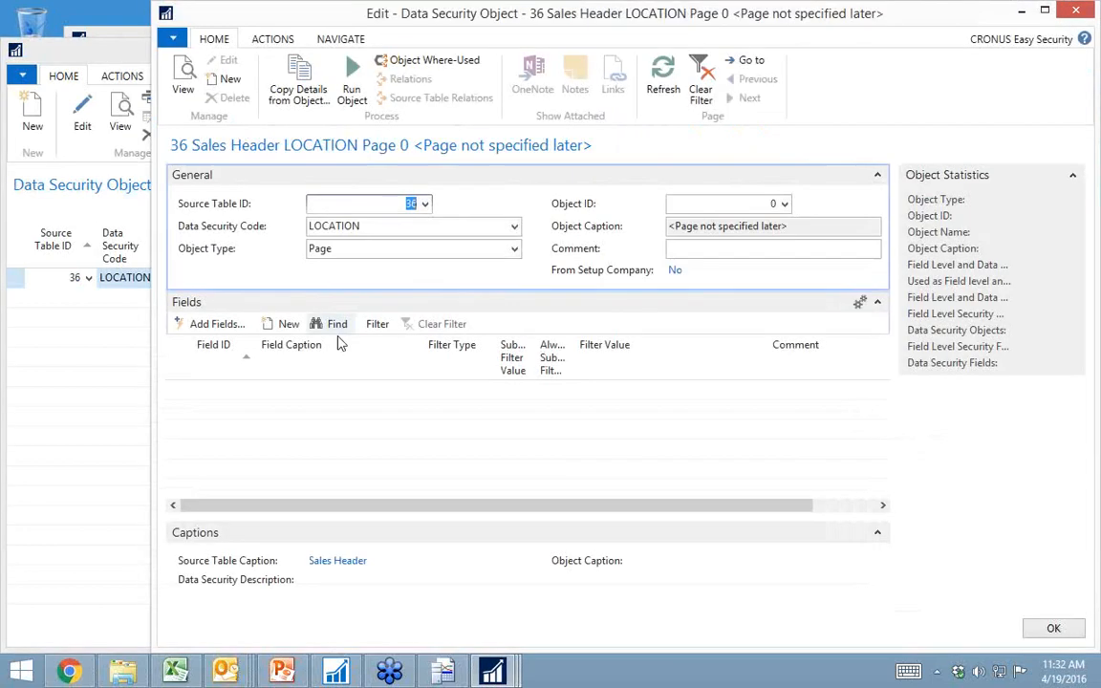
{"action": "left_click", "coordinate": [514, 389]}
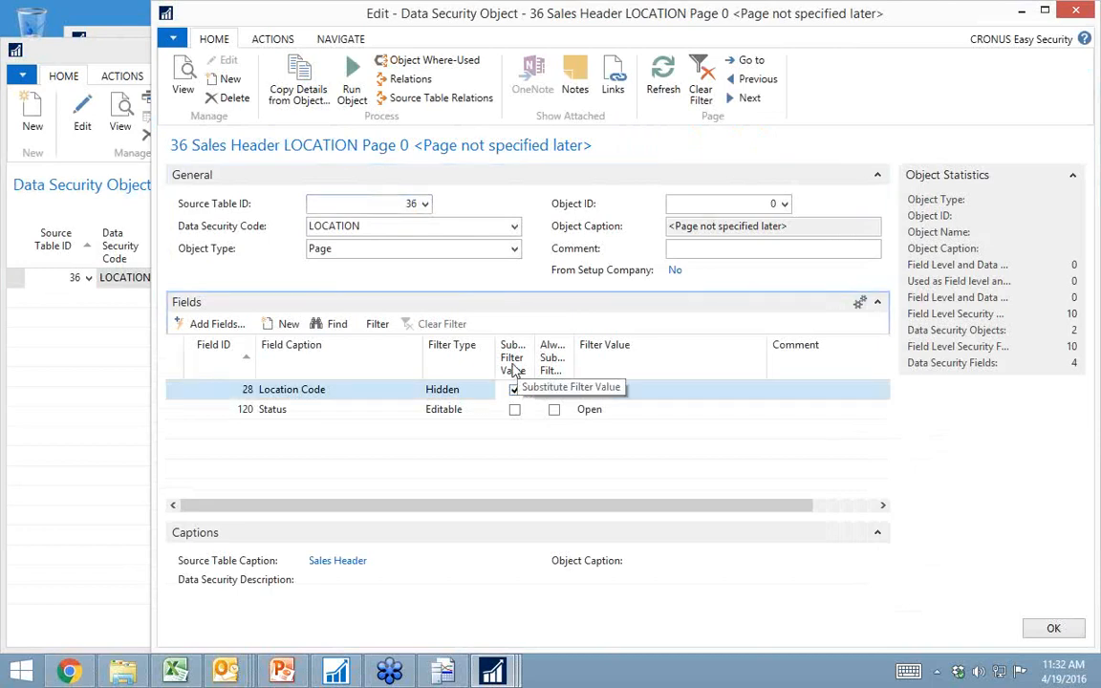
Step: Set the Location Code field's filter value to the dynamic filter UF_LOCAT and close the data security object windows
{"action": "left_click", "coordinate": [628, 392]}
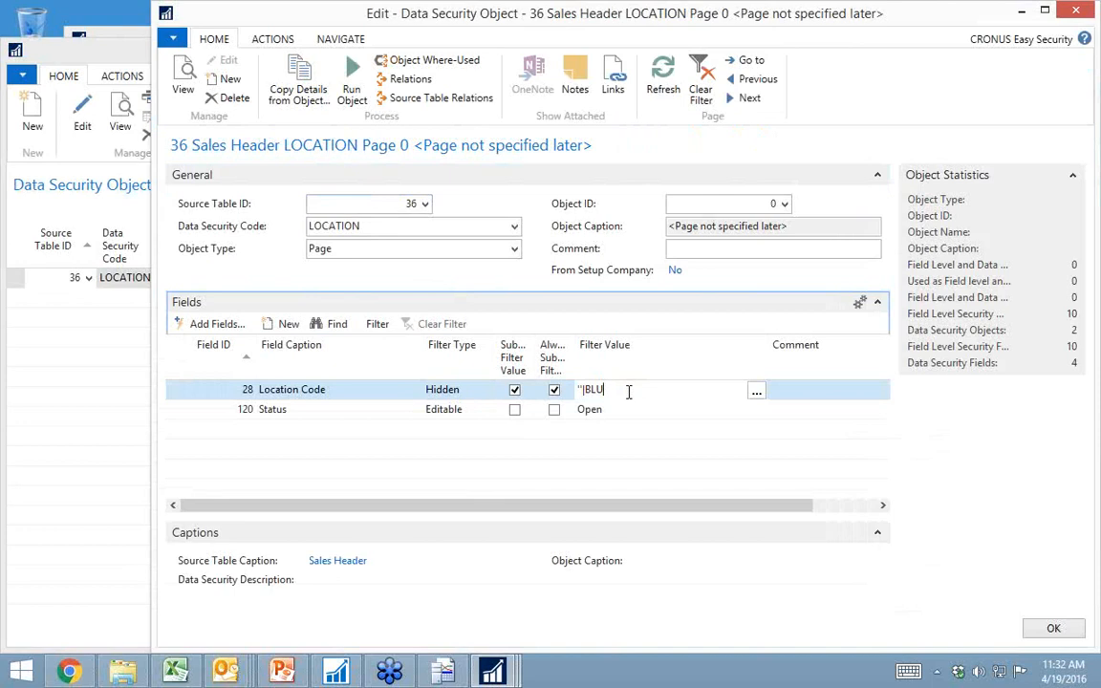
{"action": "left_click", "coordinate": [755, 392]}
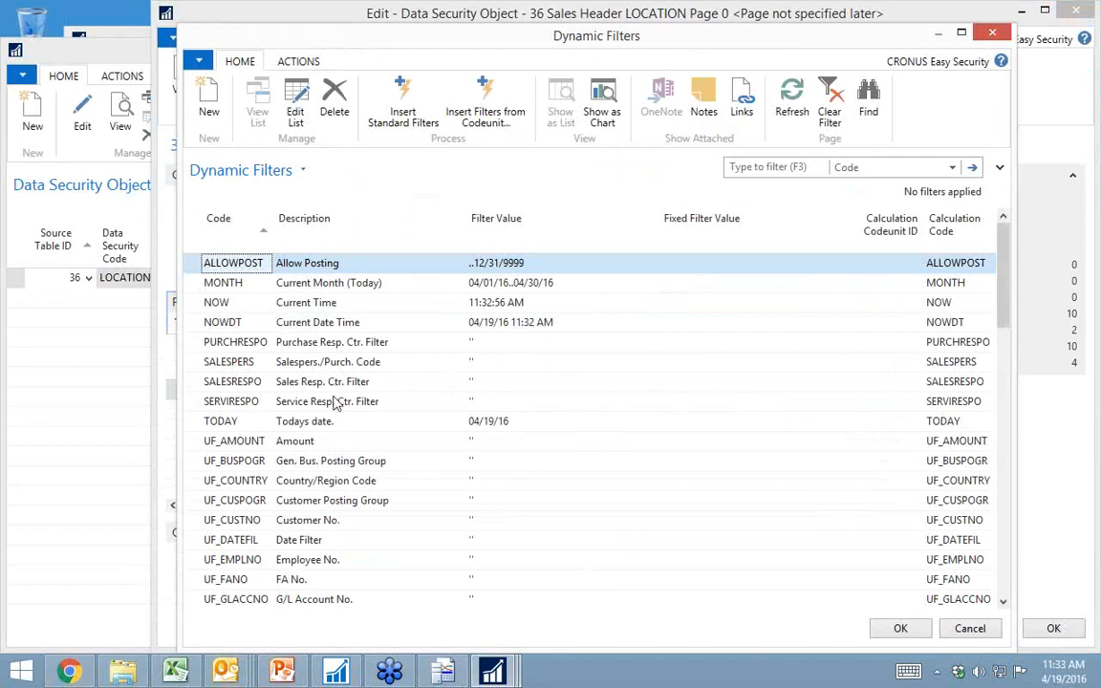
{"action": "scroll", "coordinate": [405, 432], "scroll_direction": "down", "scroll_amount": 3}
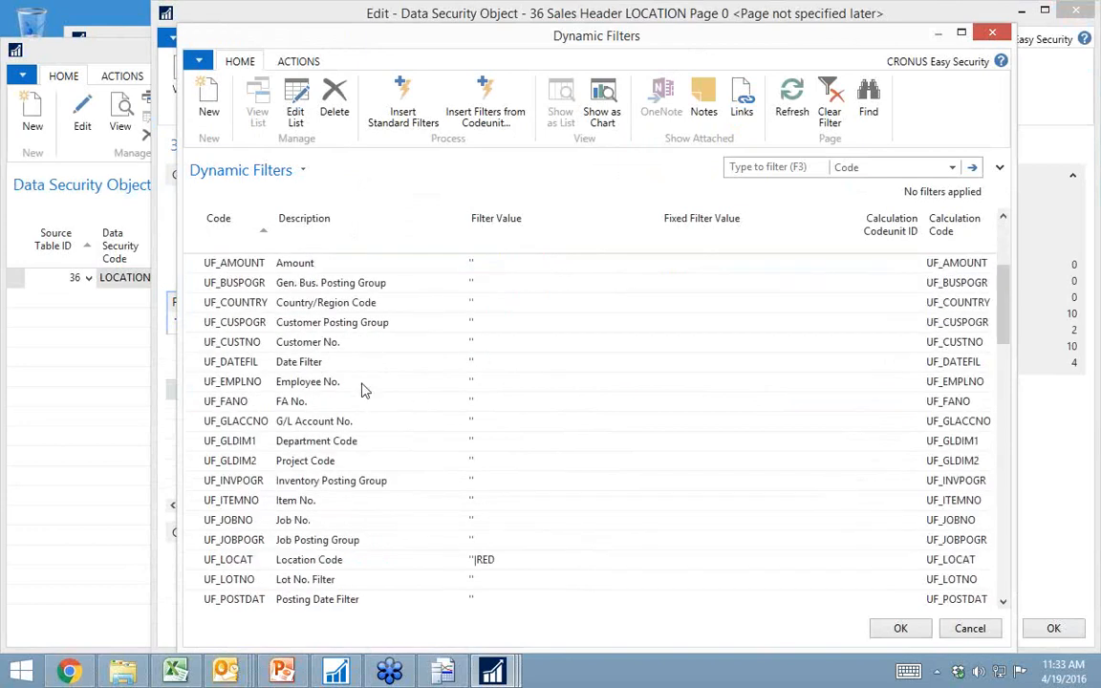
{"action": "scroll", "coordinate": [325, 393], "scroll_direction": "down", "scroll_amount": 2}
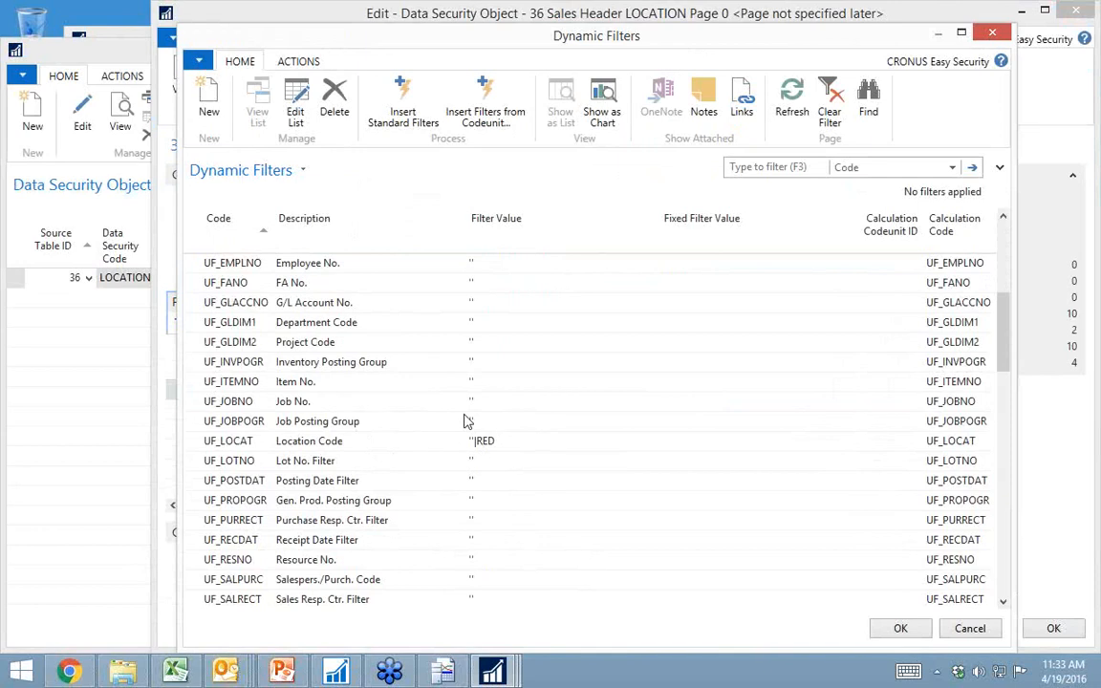
{"action": "left_click", "coordinate": [242, 446]}
{"action": "scroll", "coordinate": [239, 446], "scroll_direction": "down", "scroll_amount": 5}
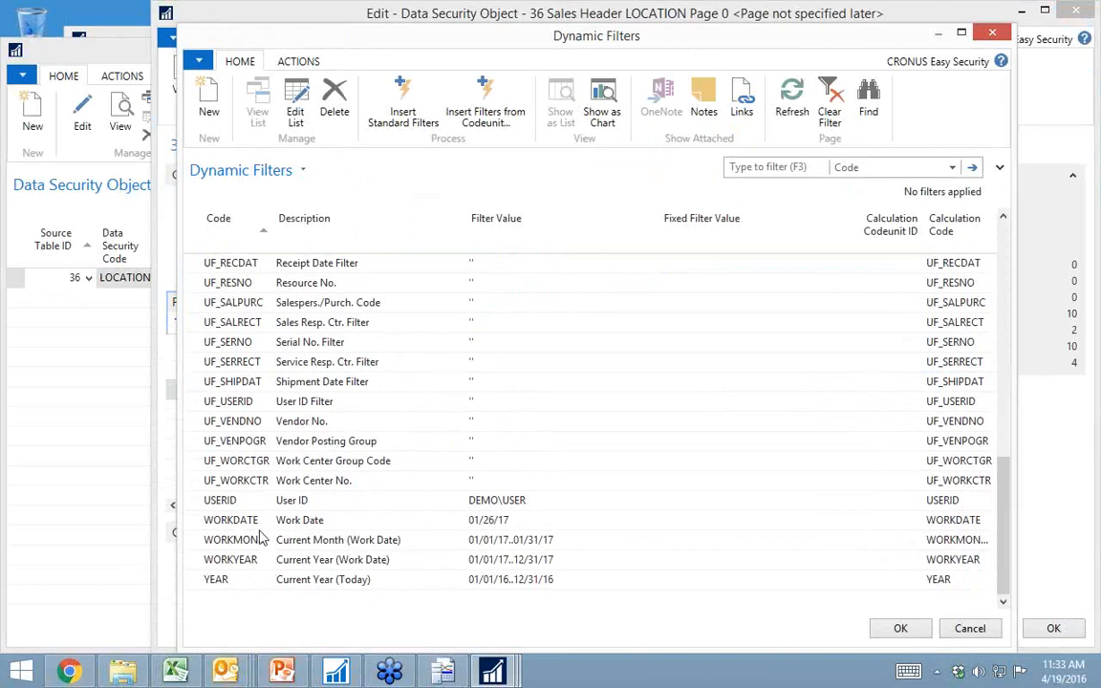
{"action": "scroll", "coordinate": [342, 549], "scroll_direction": "up", "scroll_amount": 2}
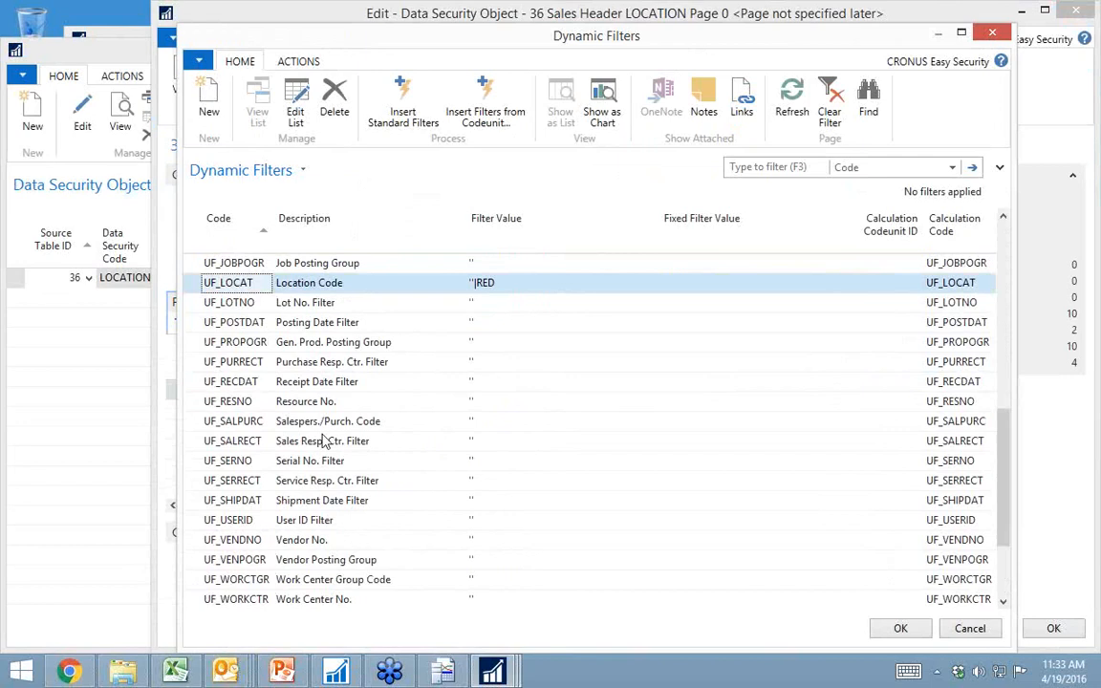
{"action": "scroll", "coordinate": [308, 318], "scroll_direction": "up", "scroll_amount": 1}
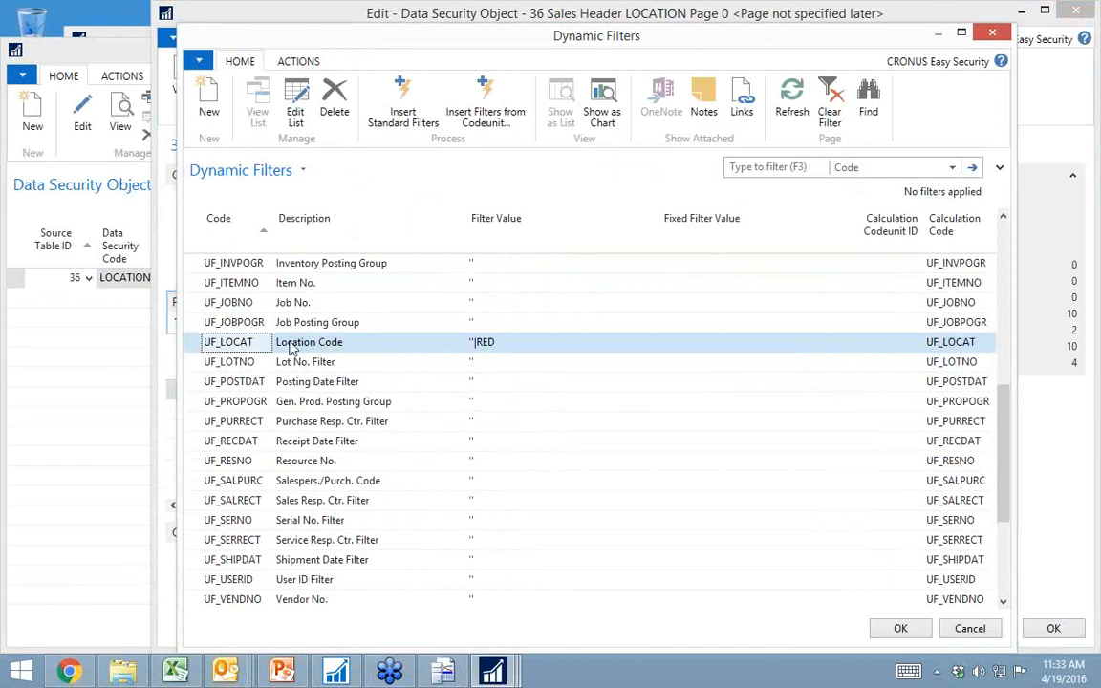
{"action": "left_click", "coordinate": [902, 628]}
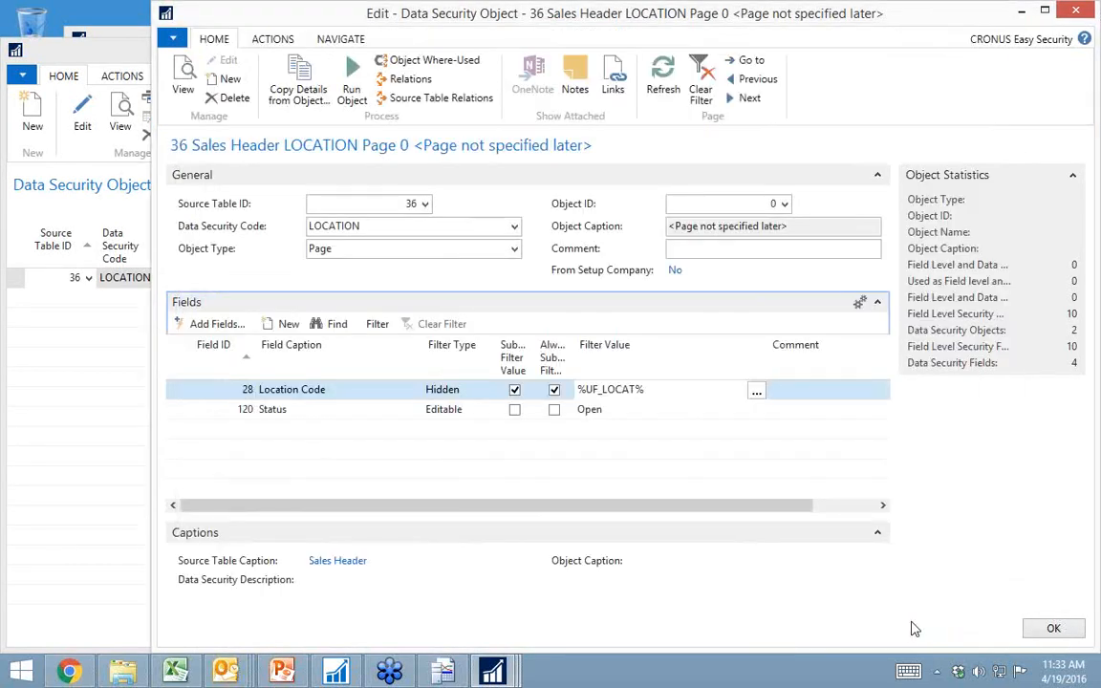
{"action": "key", "text": "Tab"}
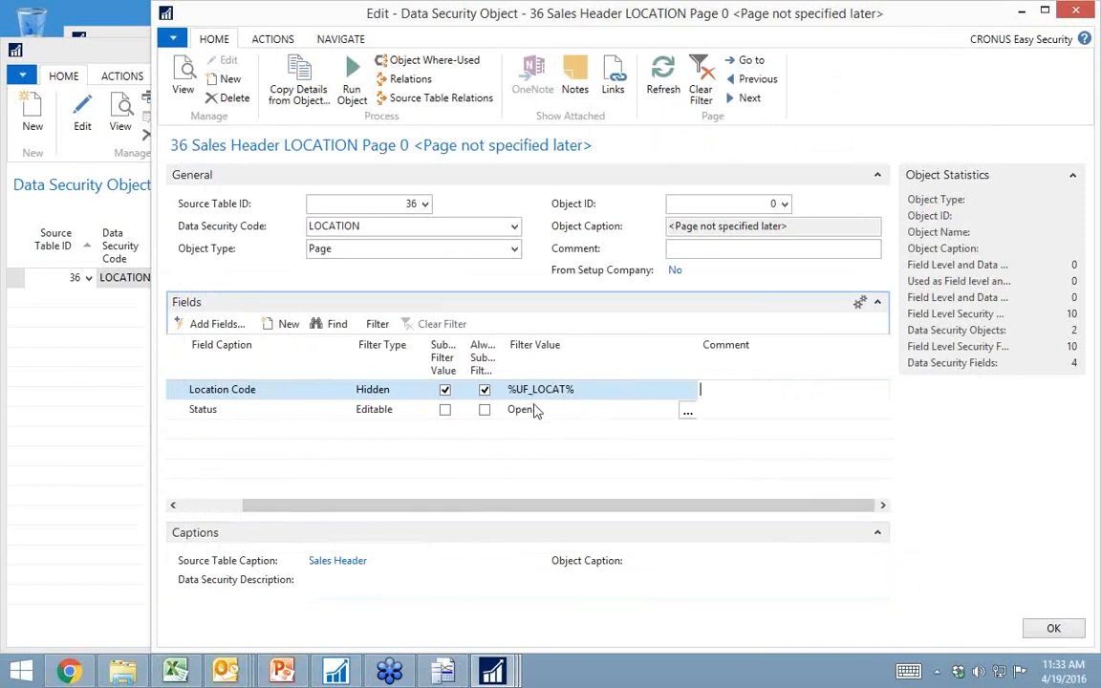
{"action": "key", "text": "Escape"}
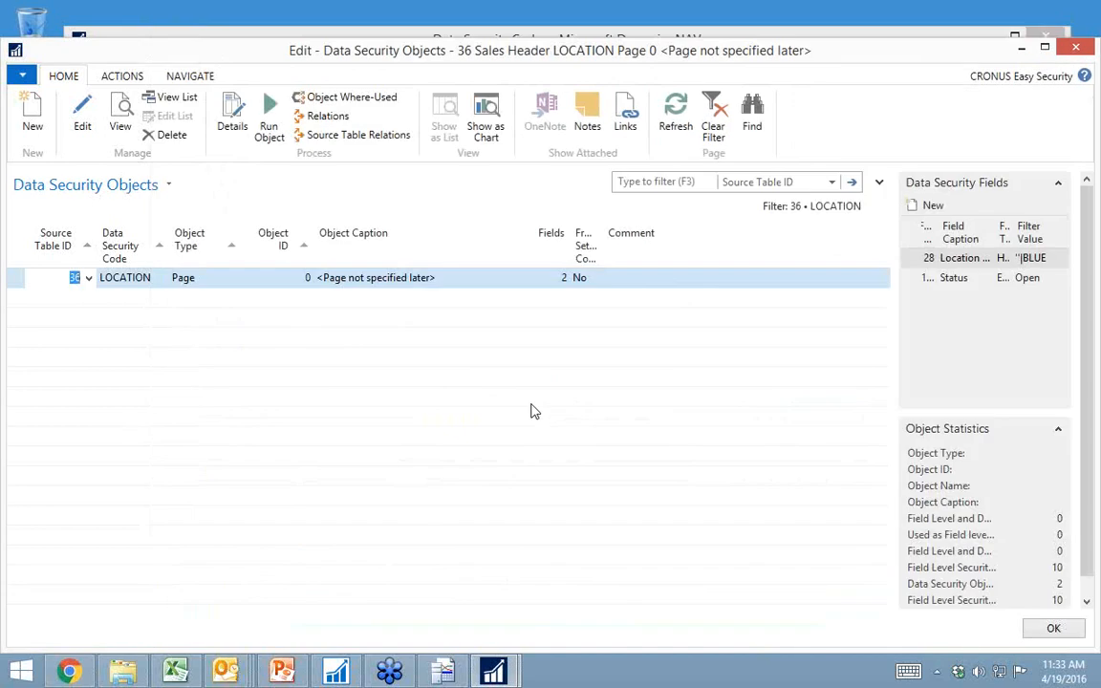
{"action": "key", "text": "Escape"}
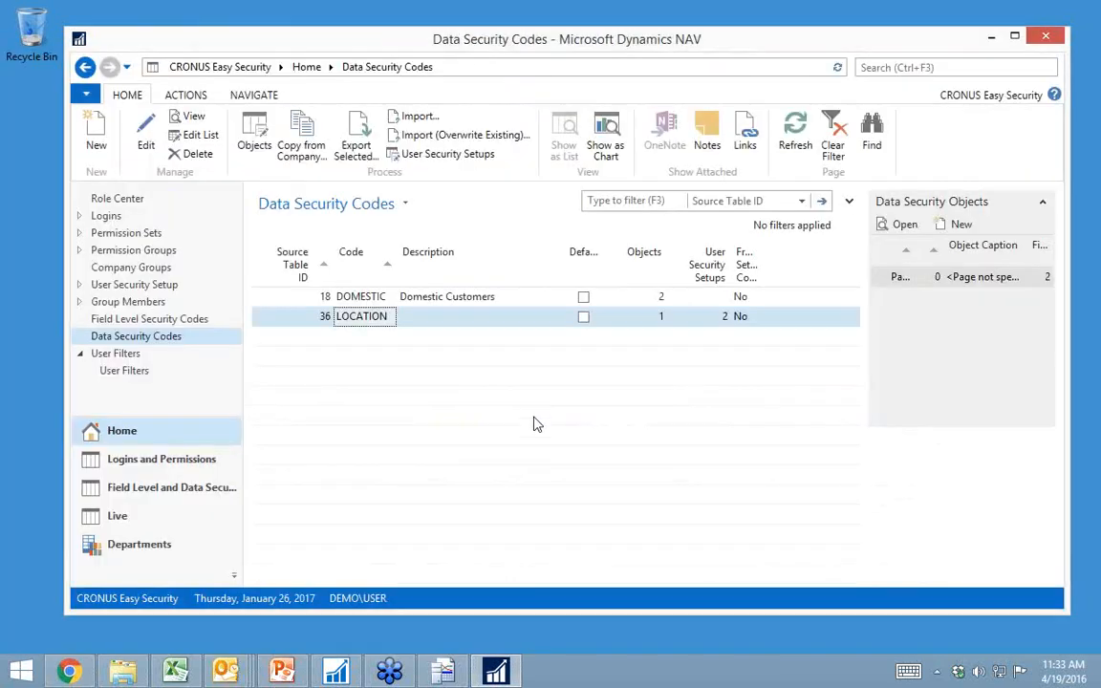
Step: Go to the sales orders list under Departments and remove the Open filter so all orders are listed
{"action": "left_click", "coordinate": [160, 545]}
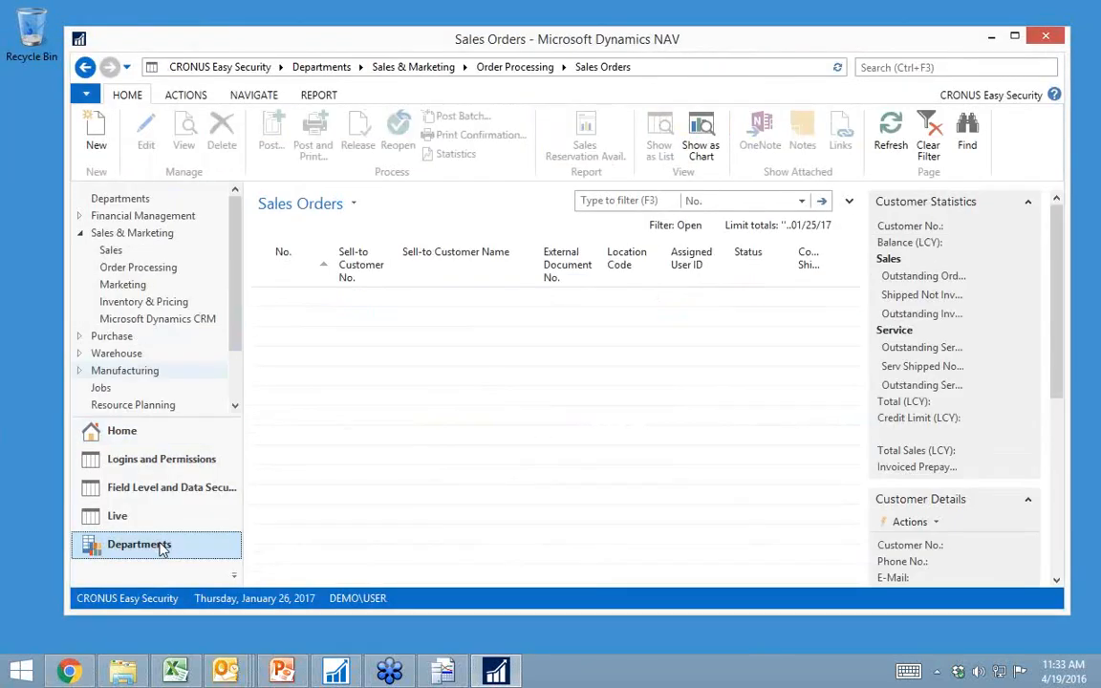
{"action": "left_click", "coordinate": [353, 203]}
{"action": "left_click", "coordinate": [311, 282]}
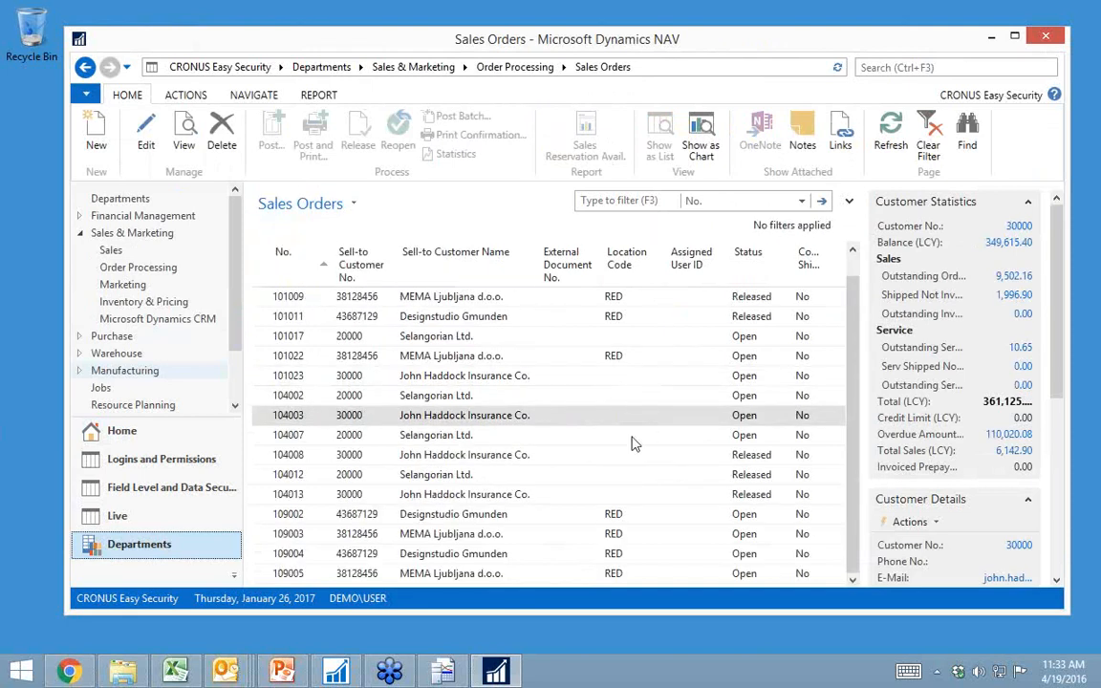
Step: Check the location codes and statuses across the unfiltered sales orders and switch to PowerPoint
{"action": "left_click", "coordinate": [533, 515]}
{"action": "scroll", "coordinate": [535, 517], "scroll_direction": "up", "scroll_amount": 1}
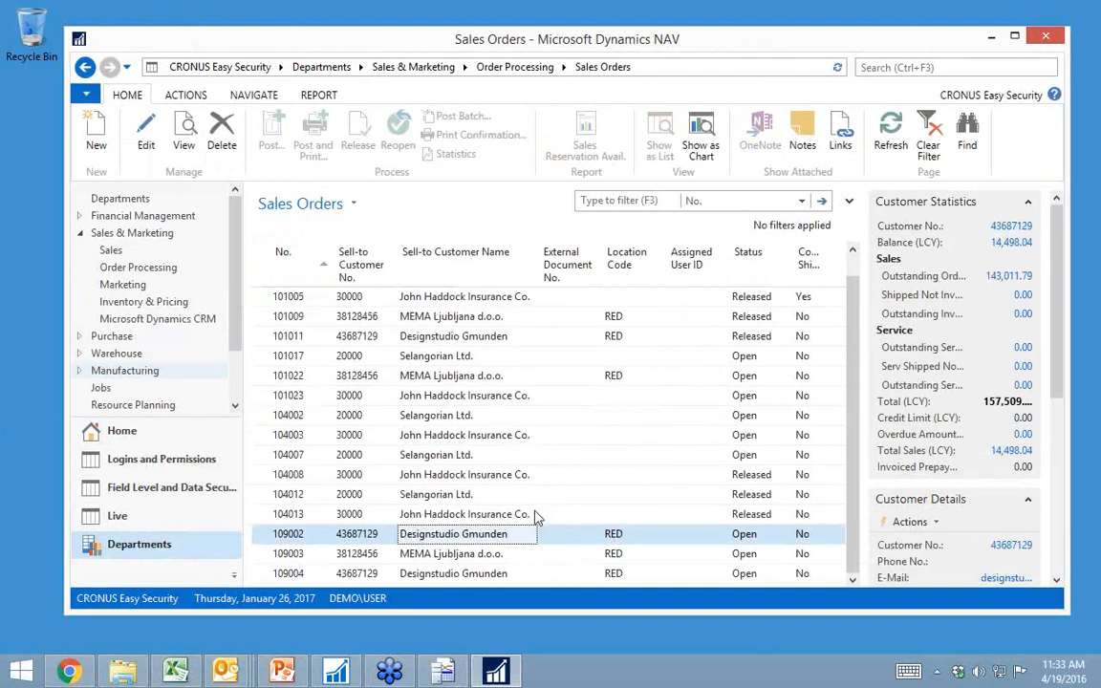
{"action": "scroll", "coordinate": [535, 517], "scroll_direction": "down", "scroll_amount": 1}
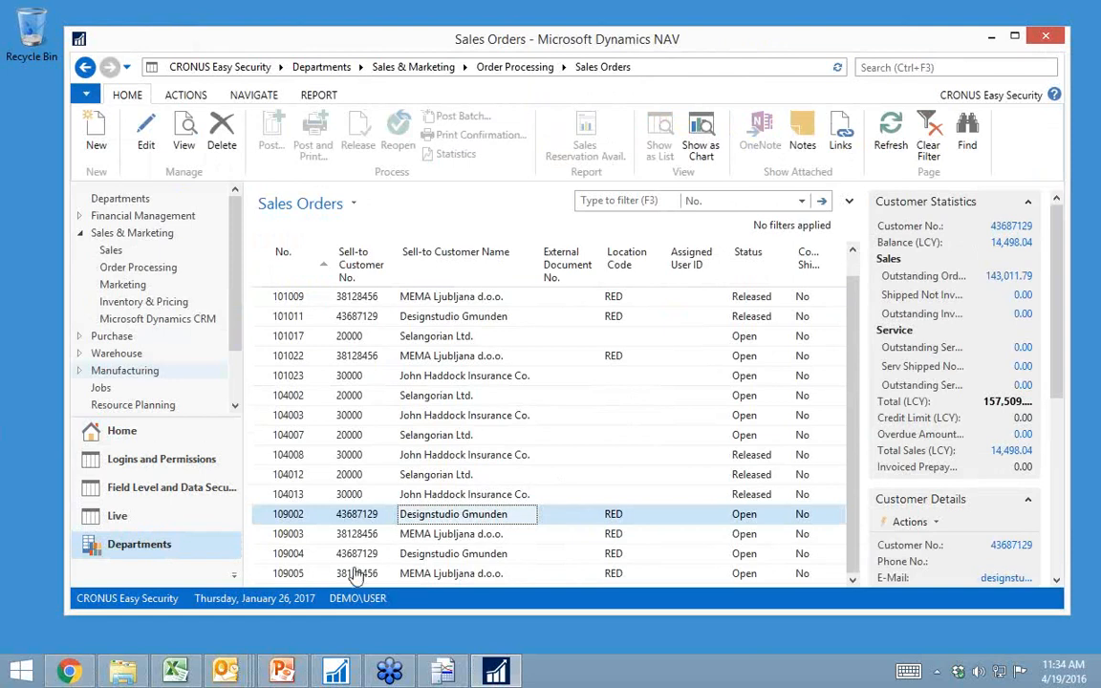
{"action": "left_click", "coordinate": [283, 672]}
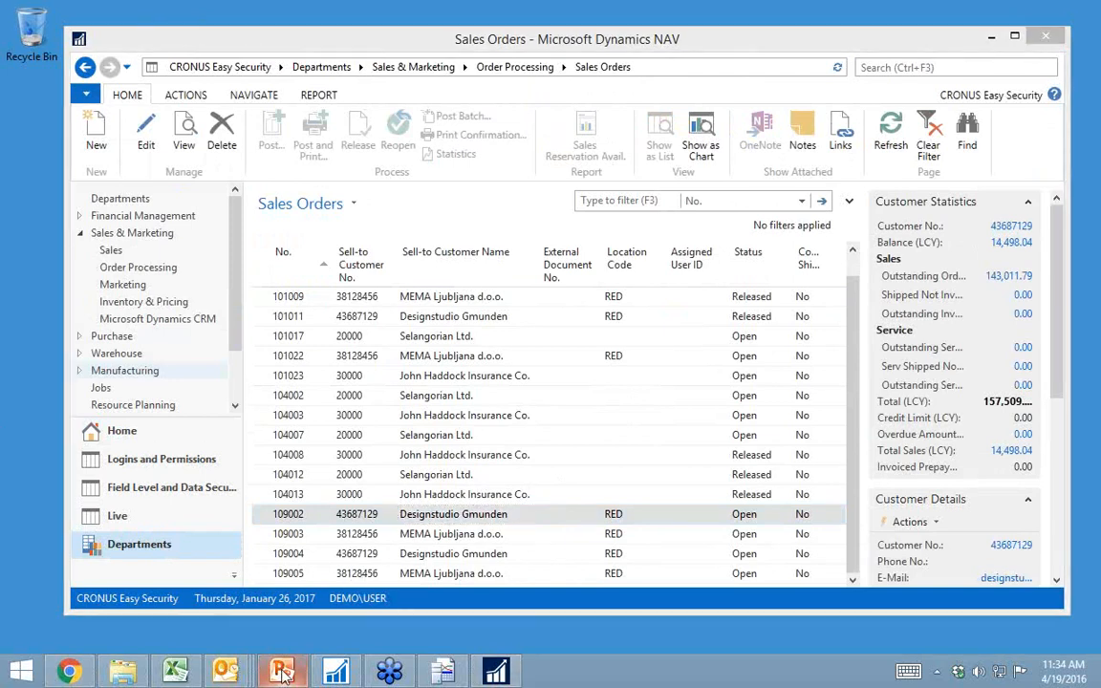